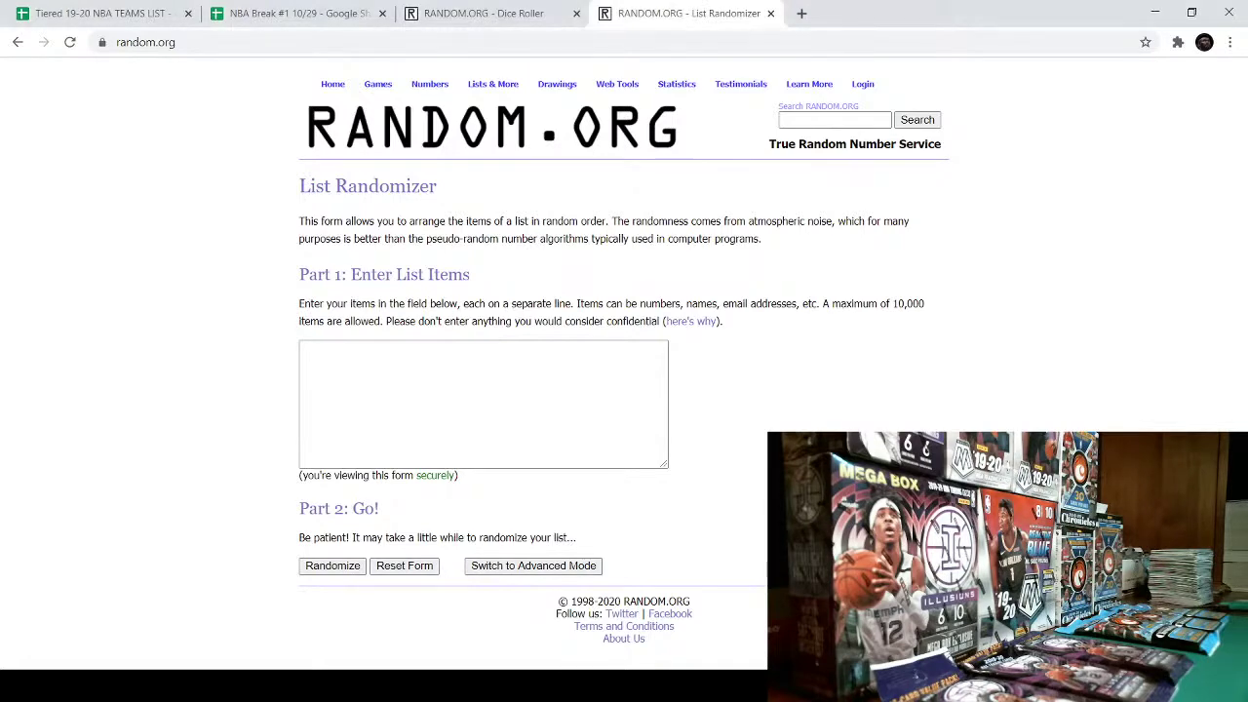
- Check the RANDOM.ORG two-dice roller, then return to the NBA Break spreadsheet
left_click(546, 11)
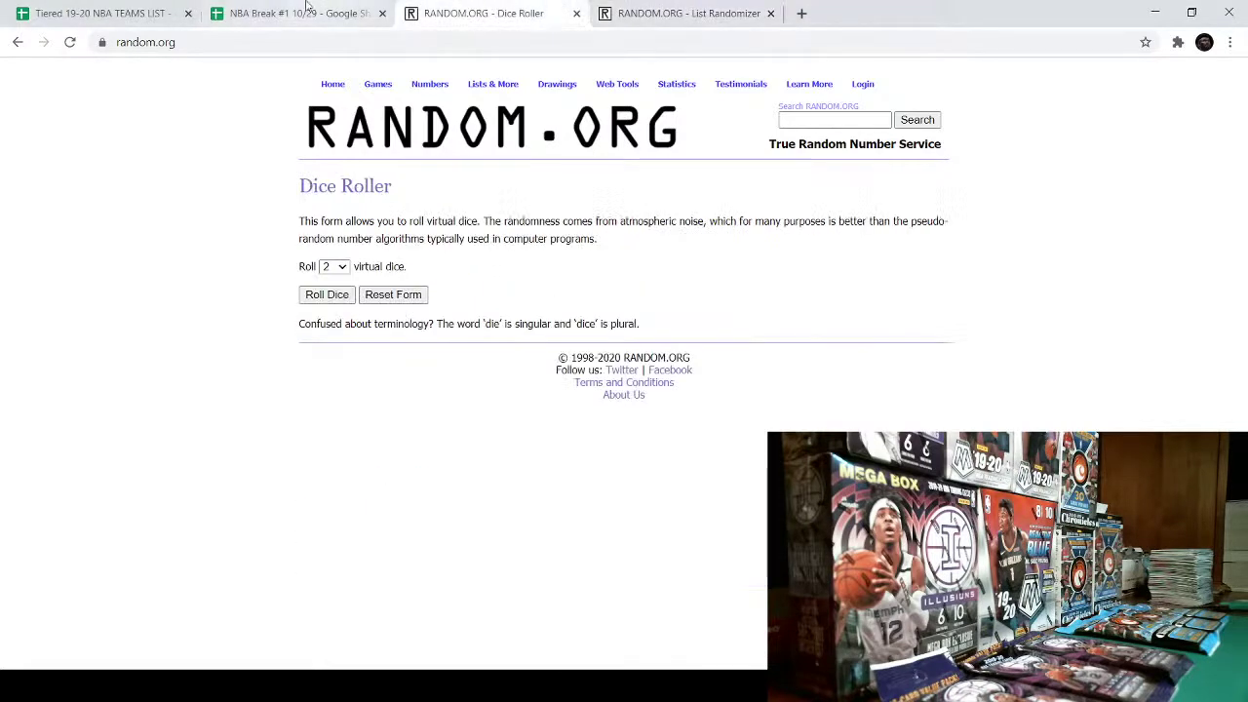
left_click(278, 8)
- Copy the first ten teams, A1:A10, from the Tiered 19-20 NBA Teams List
left_click(139, 9)
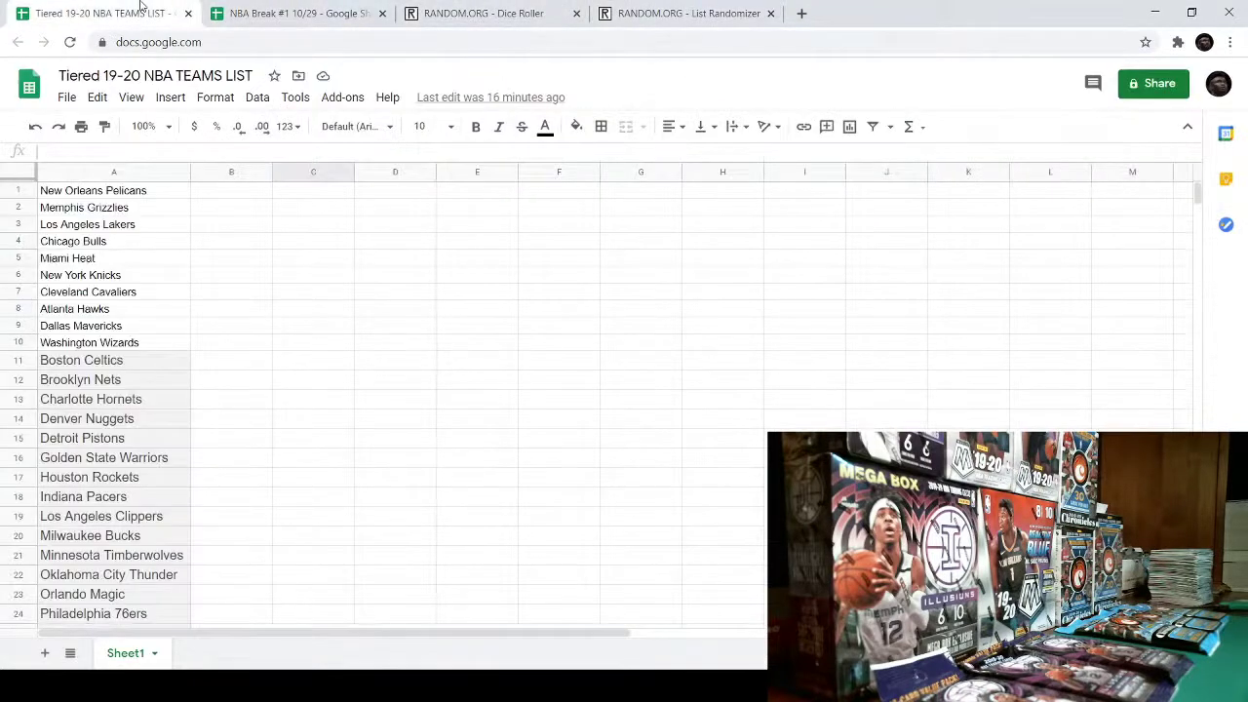
scroll(410, 460, "down", 3)
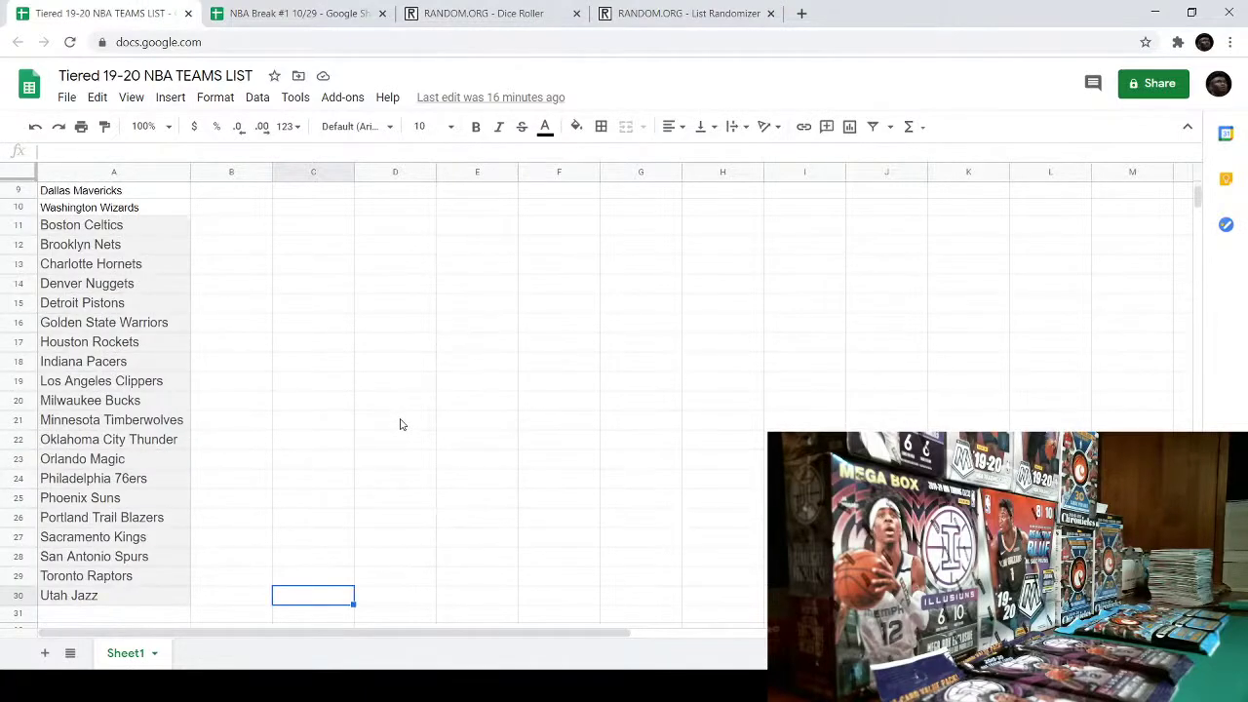
scroll(400, 424, "up", 3)
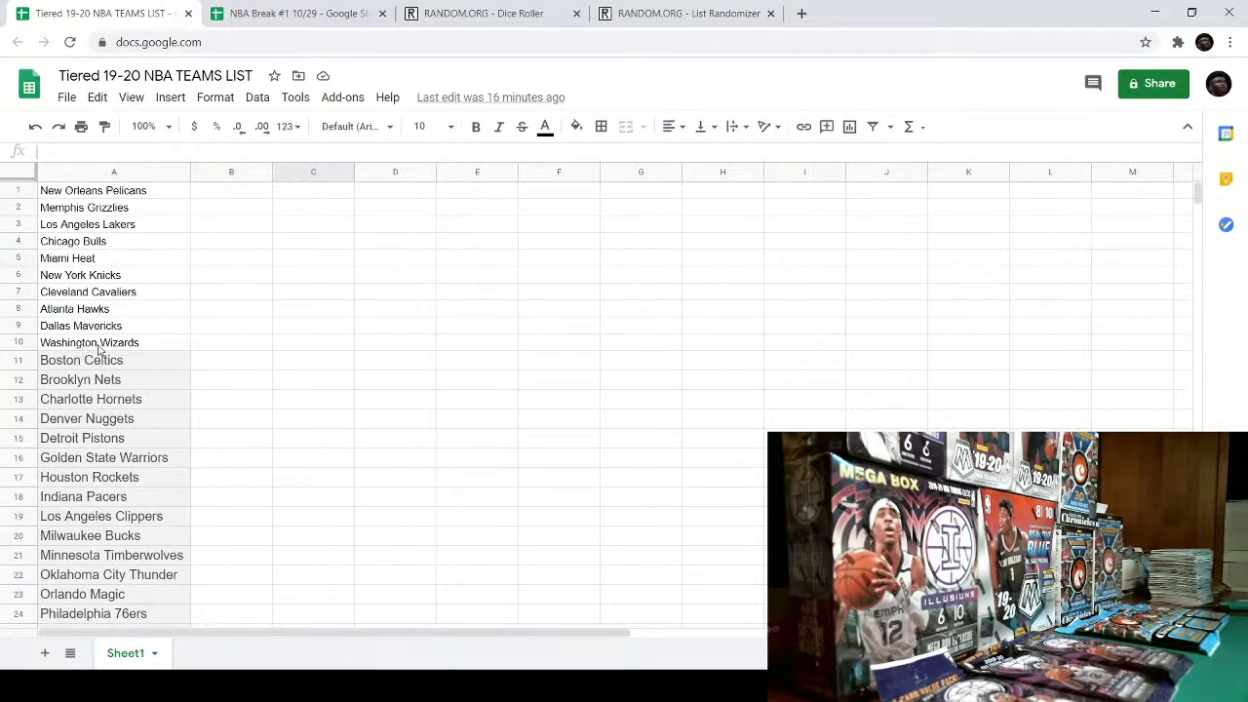
scroll(89, 351, "down", 5)
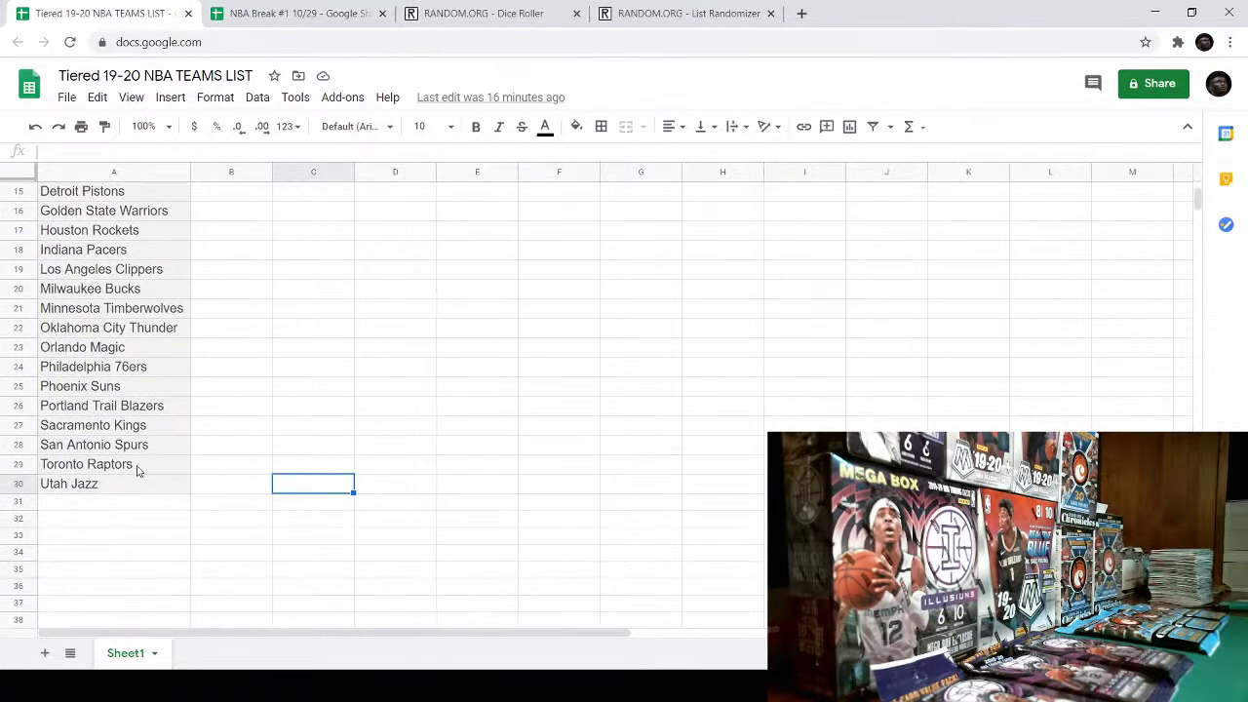
scroll(196, 445, "up", 5)
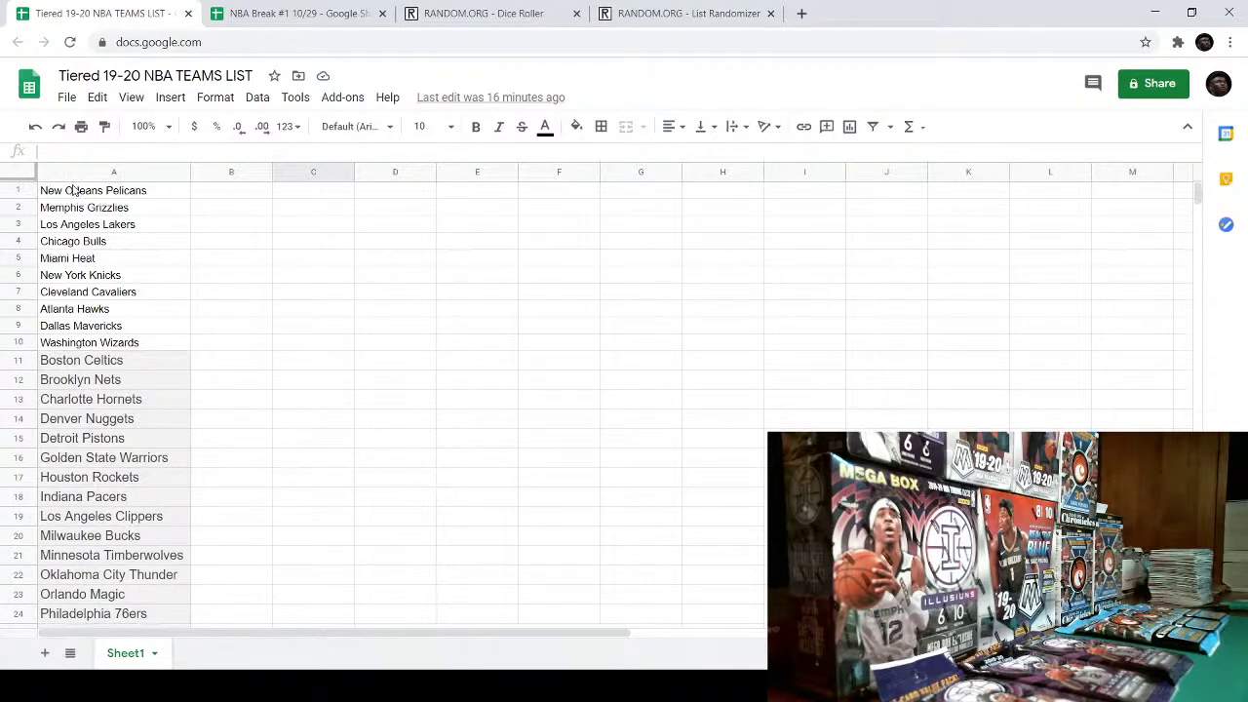
left_click_drag(75, 190, 124, 349)
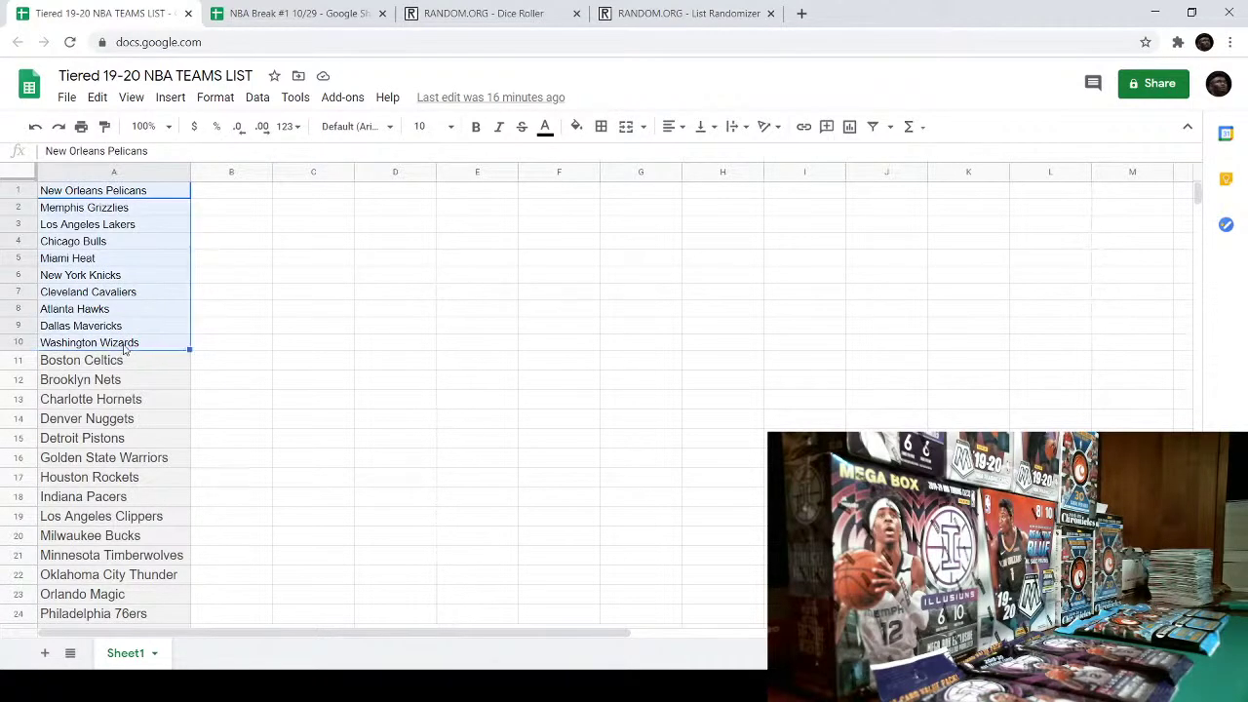
right_click(152, 275)
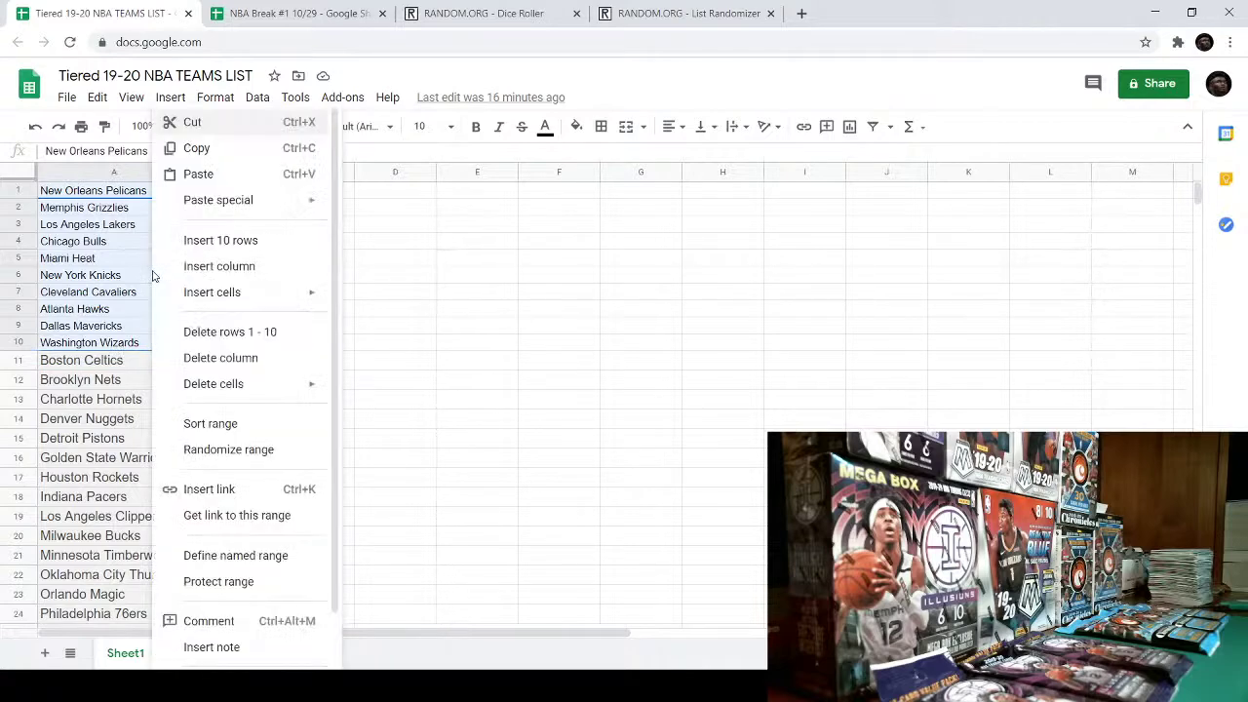
left_click(218, 150)
- Paste the ten teams into the List Randomizer's item box
left_click(688, 12)
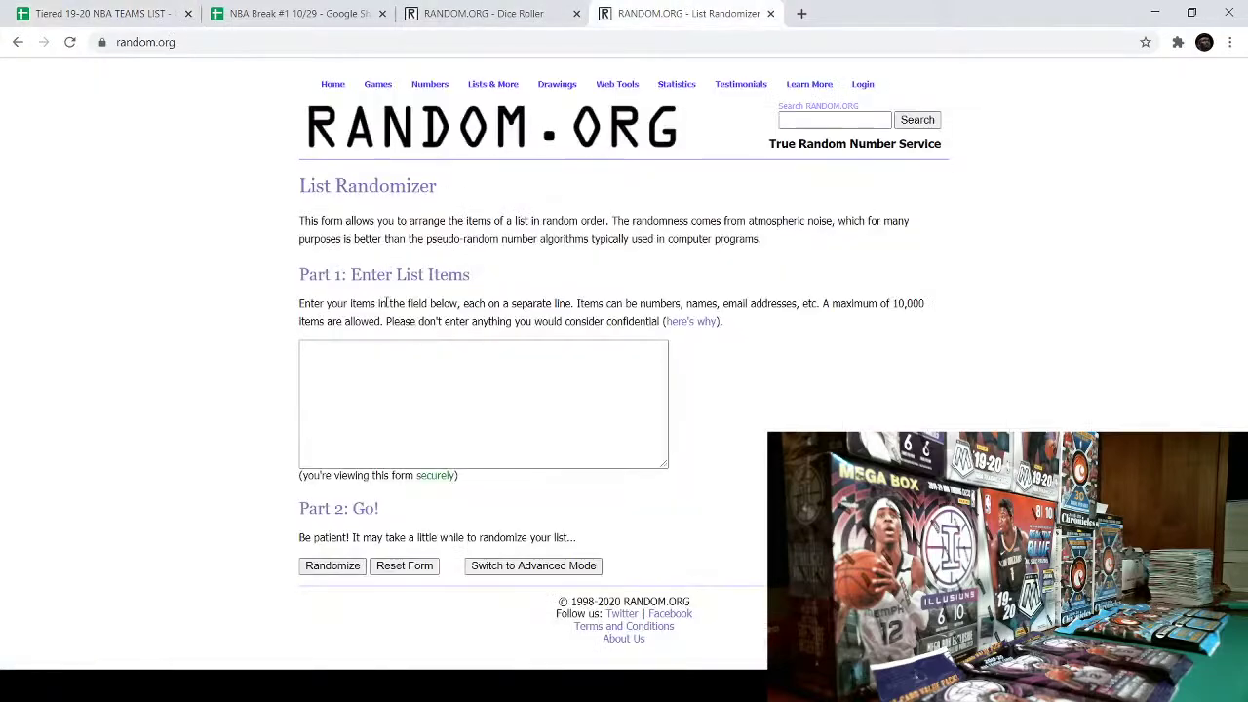
left_click(349, 367)
key("ctrl+v")
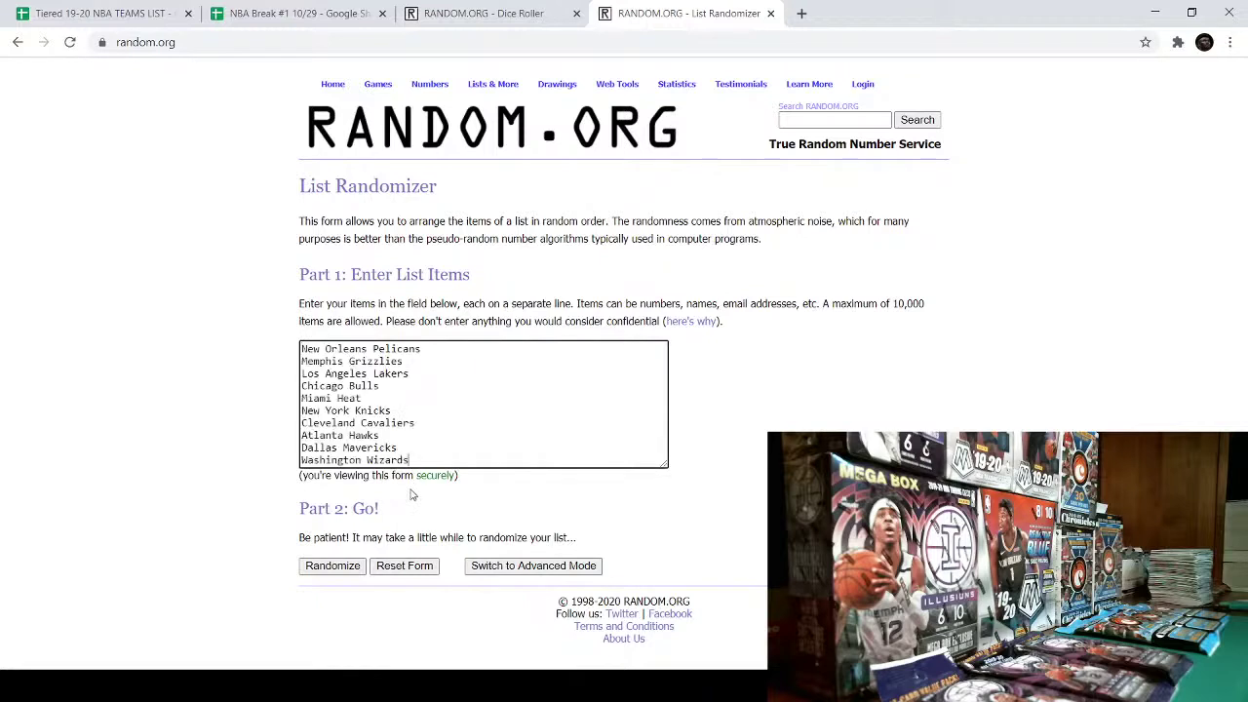
left_click(286, 15)
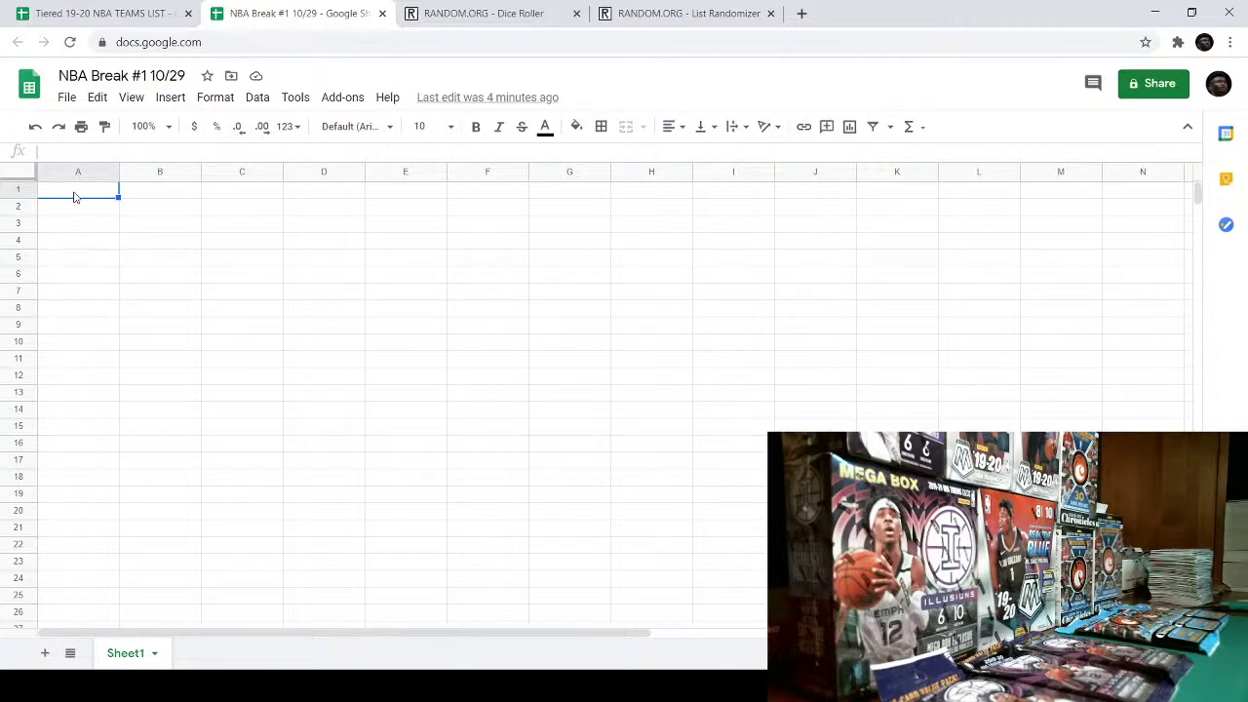
- Enter the first six participant usernames in A1 through A6
type("squi")
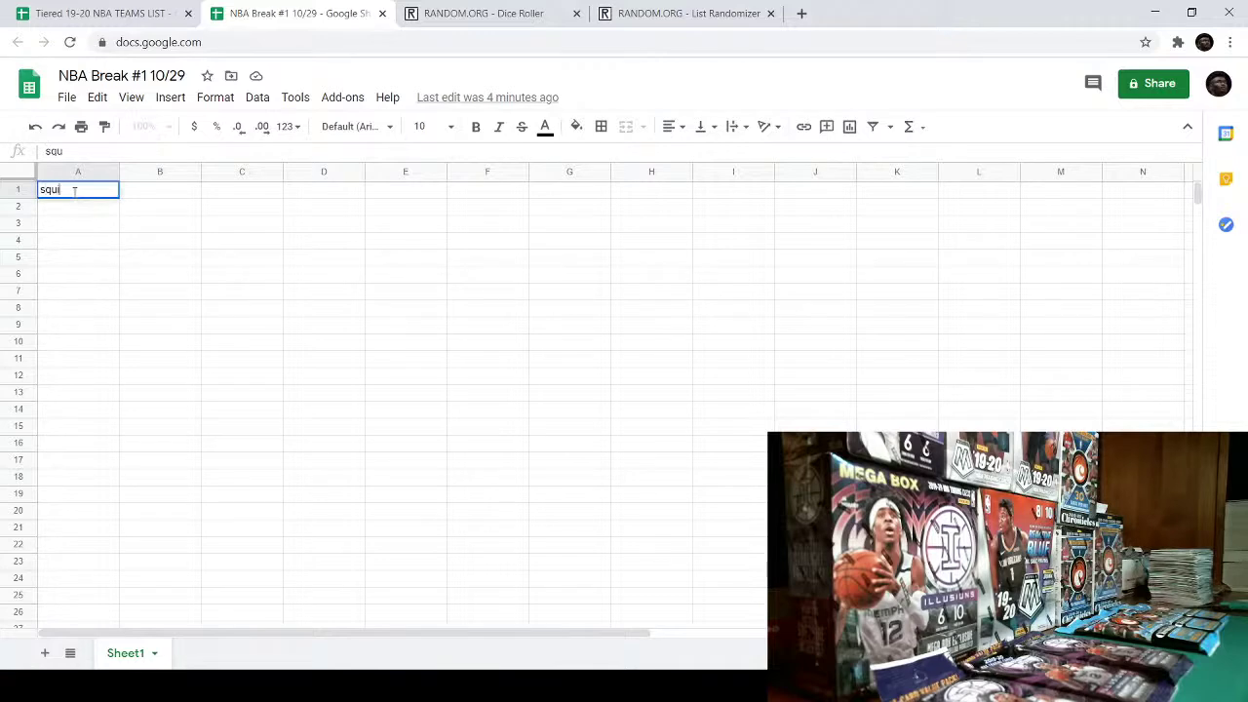
type("rrely")
key("Return")
type("squi")
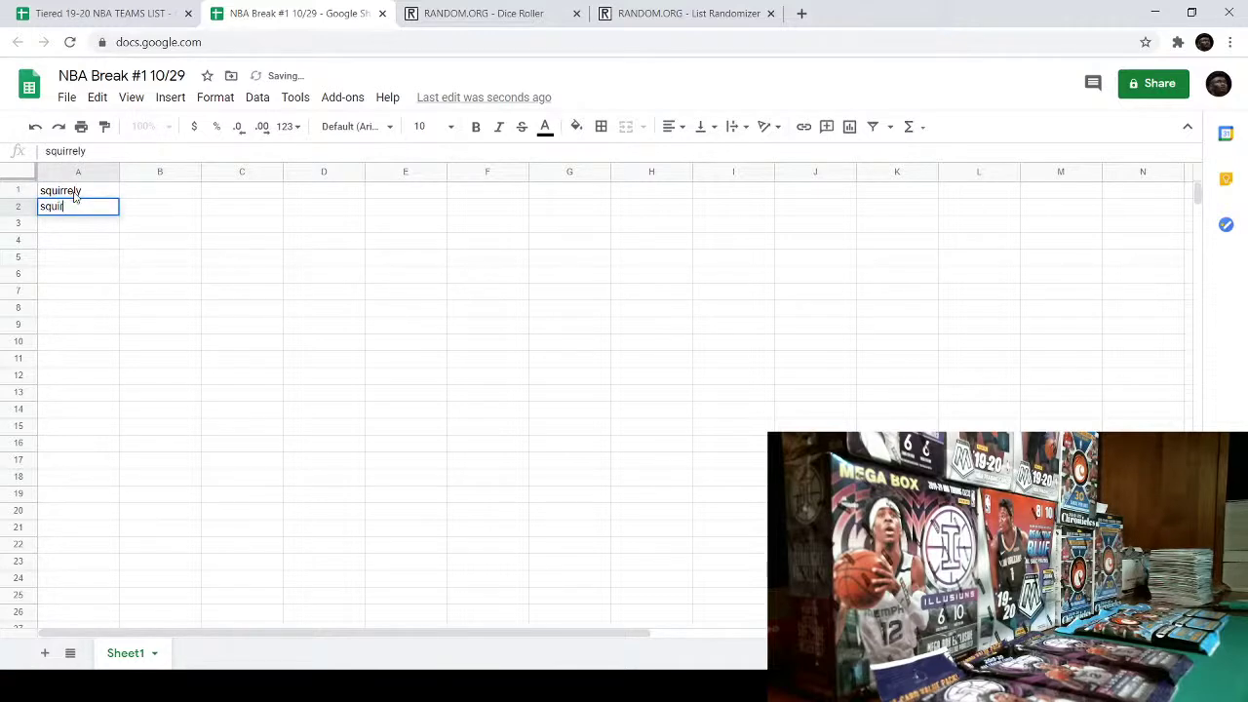
type("rrely")
key("Return")
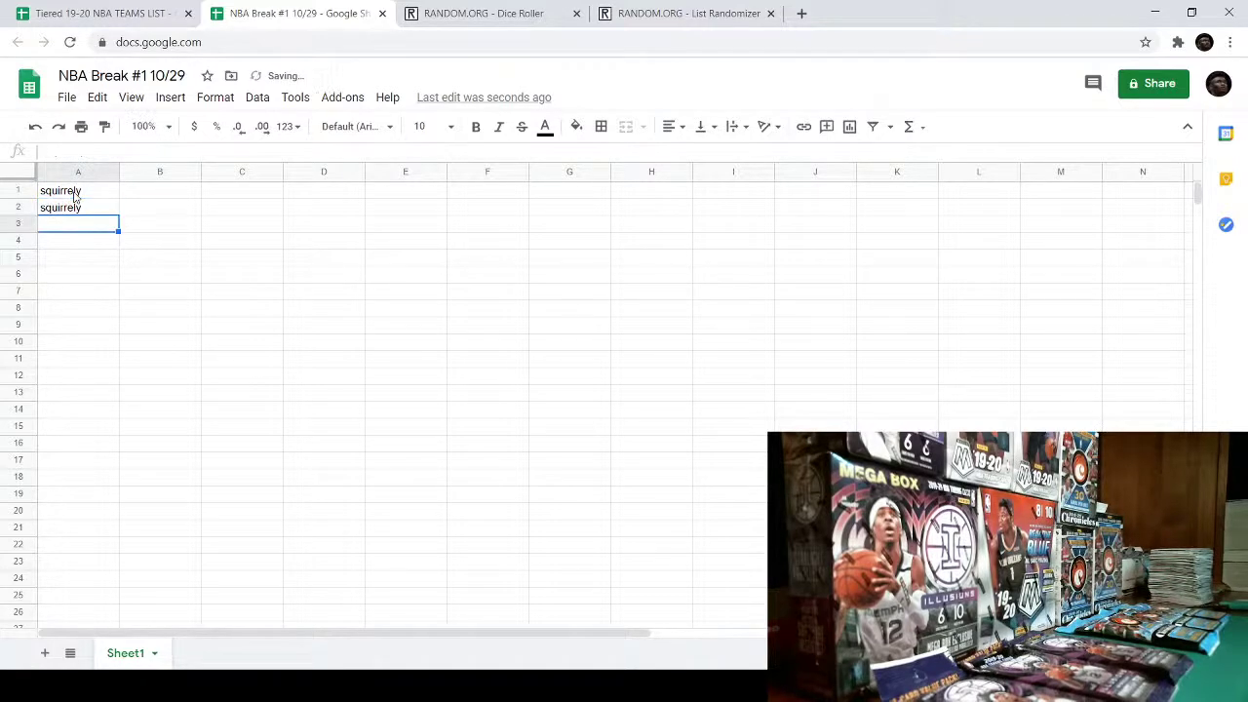
type("smalls")
key("Return")
type("sha")
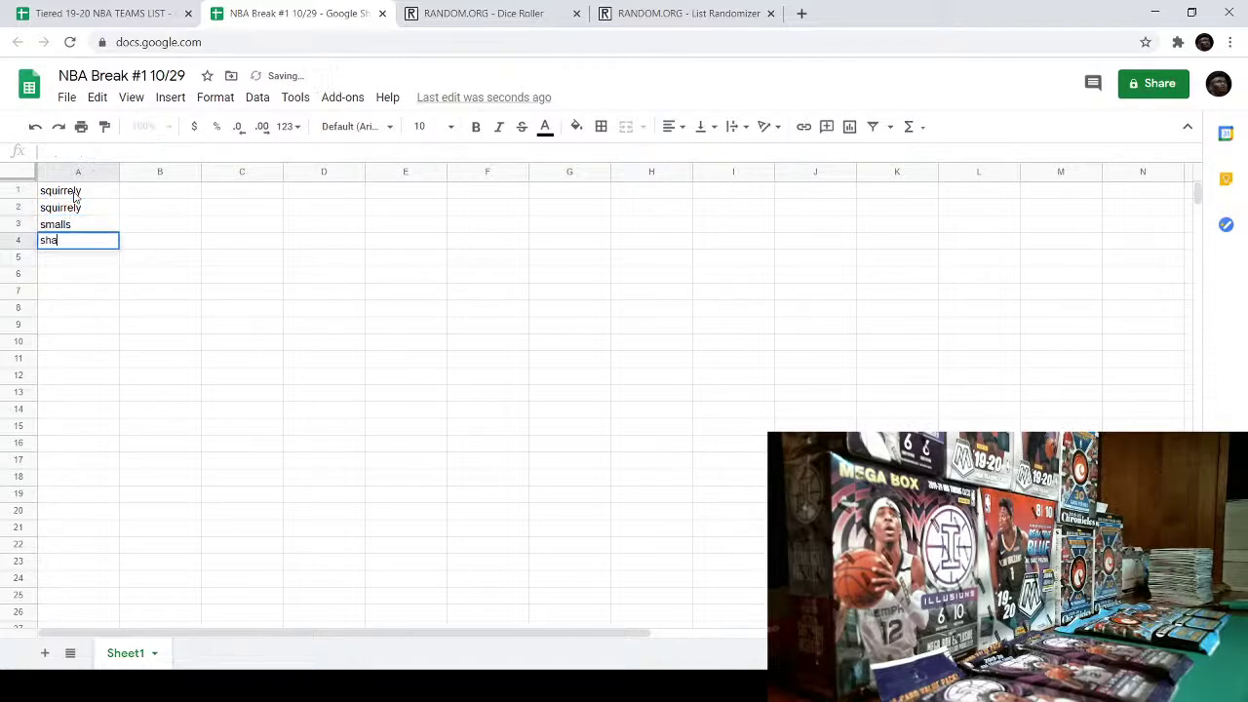
type("dygri8")
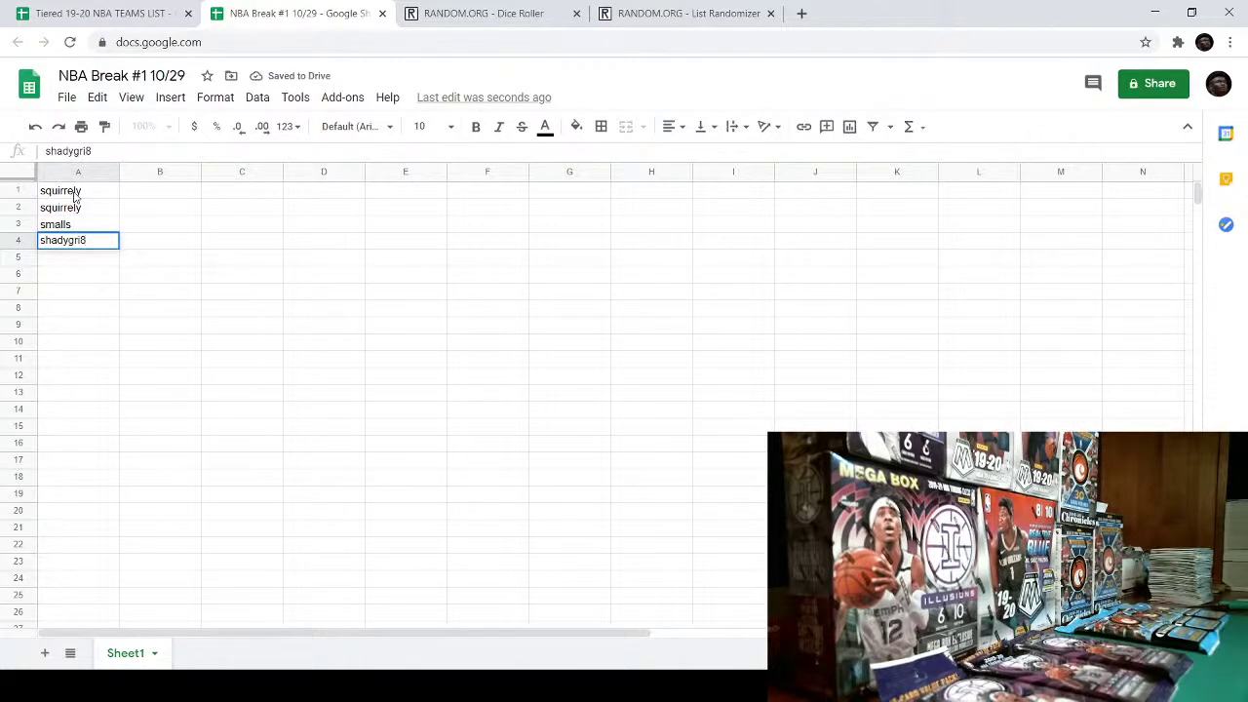
key("Return")
type("smalls")
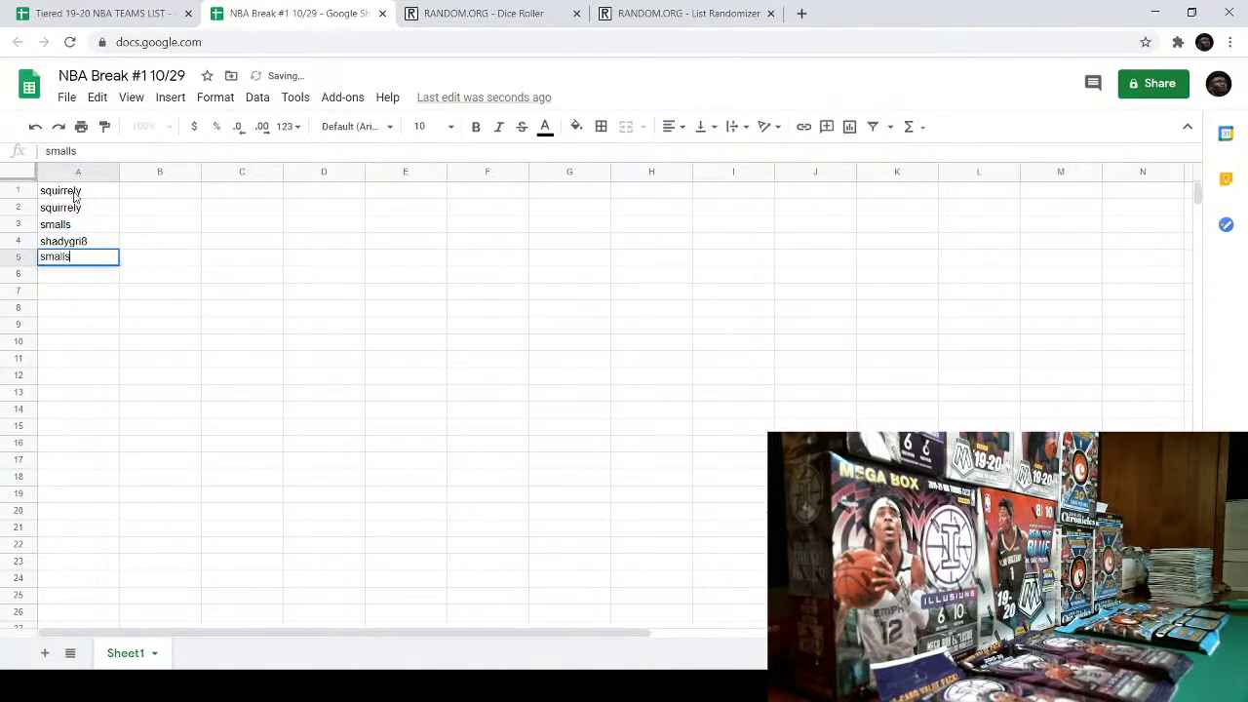
key("Return")
type("shadygri")
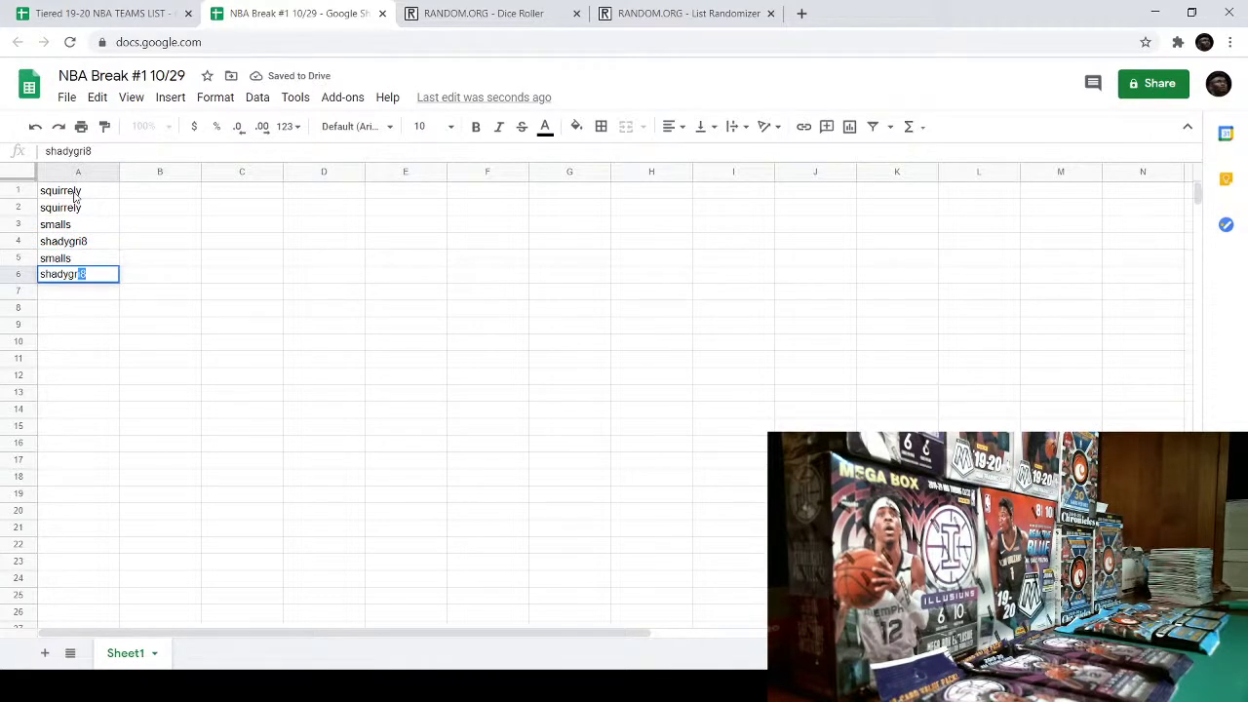
key("Return")
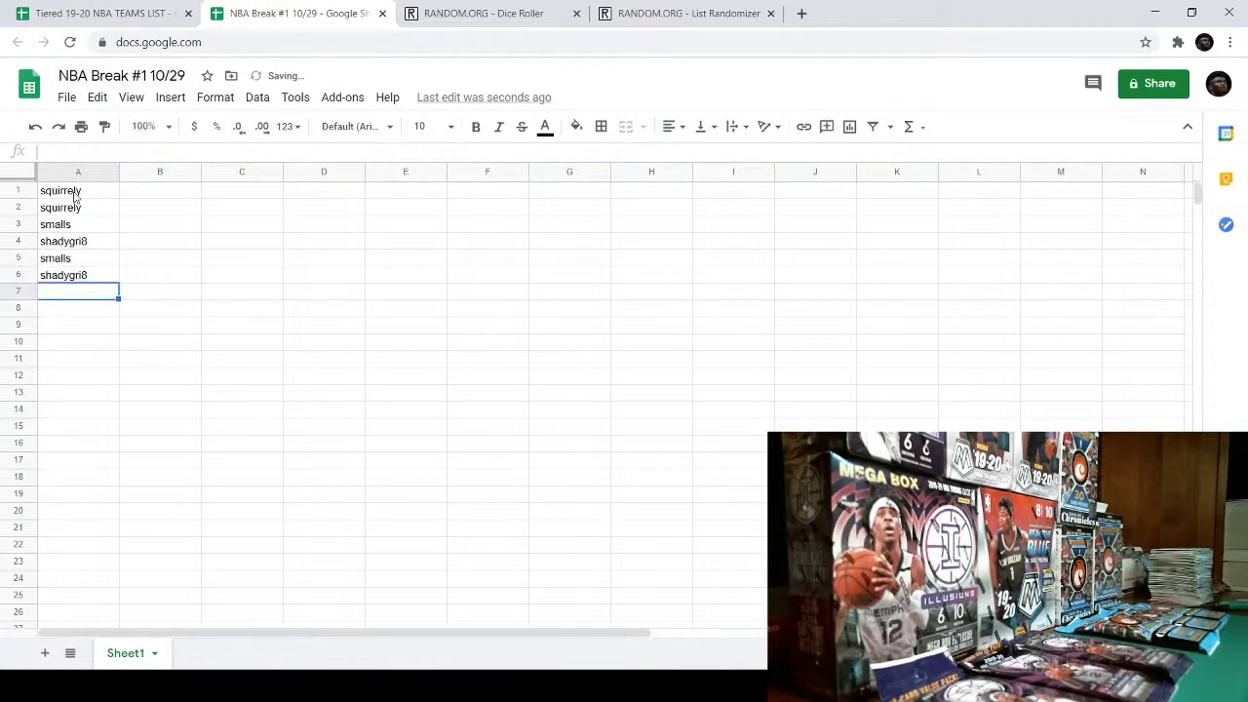
- Fix the misspelled usernames in A4 and A6 by adding the missing 8
double_click(84, 244)
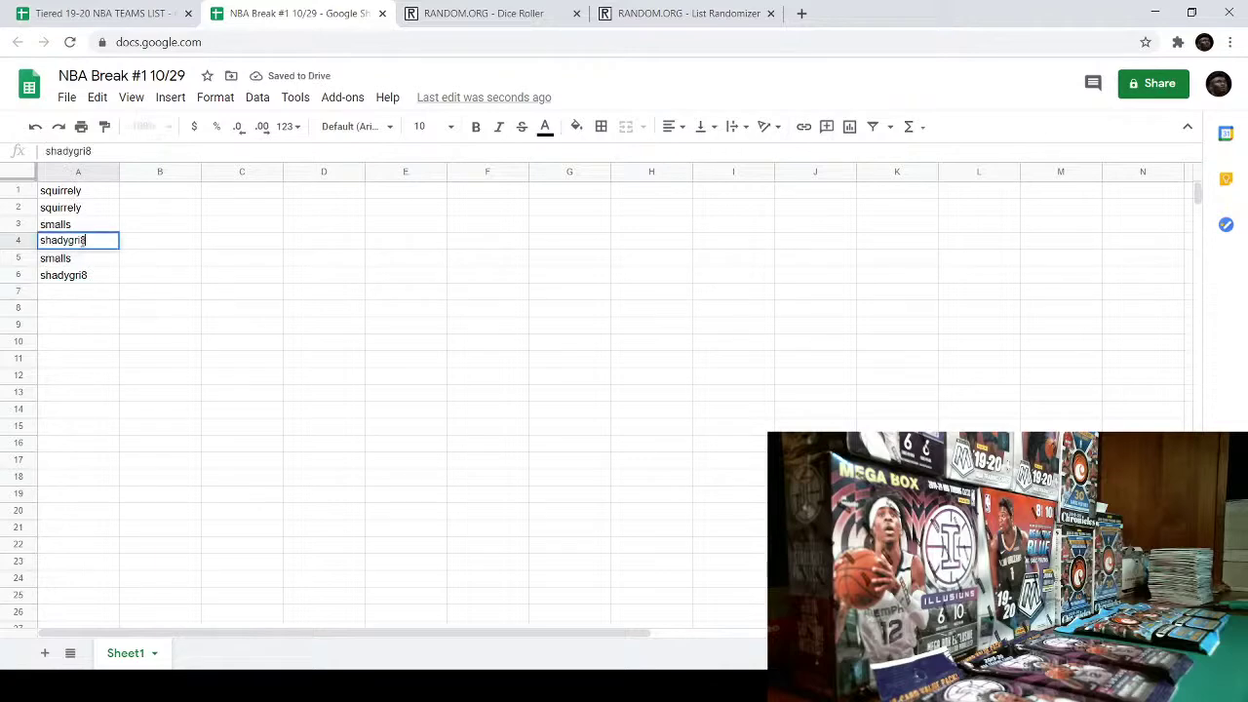
type("8")
left_click(109, 283)
double_click(109, 283)
key("BackSpace")
key("BackSpace")
type("8")
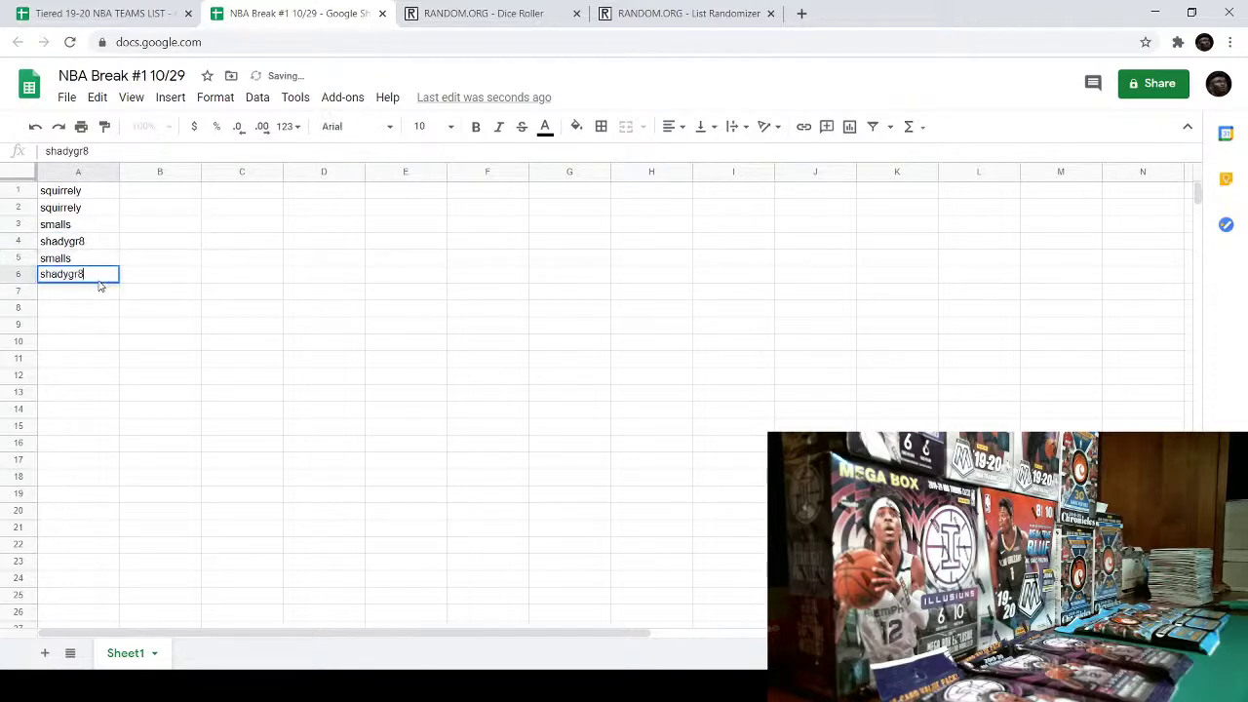
left_click(87, 292)
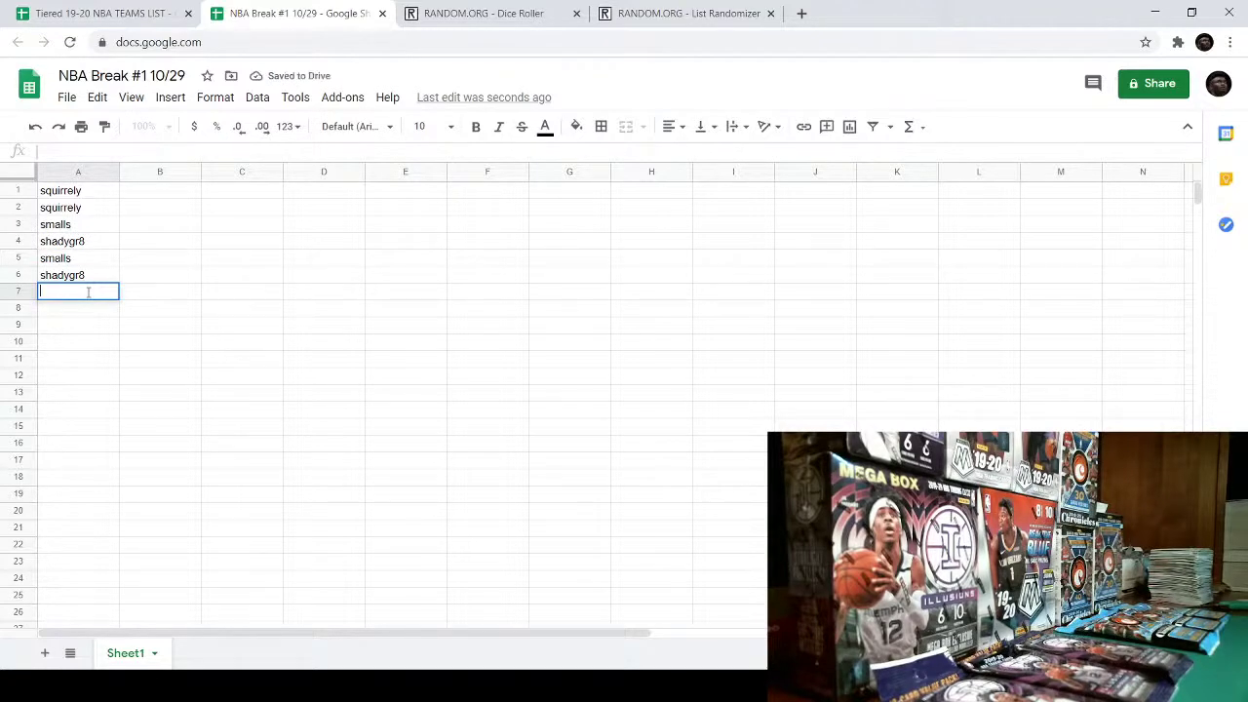
- Enter the remaining four participant usernames in A7 through A10
type("PC88")
key("Return")
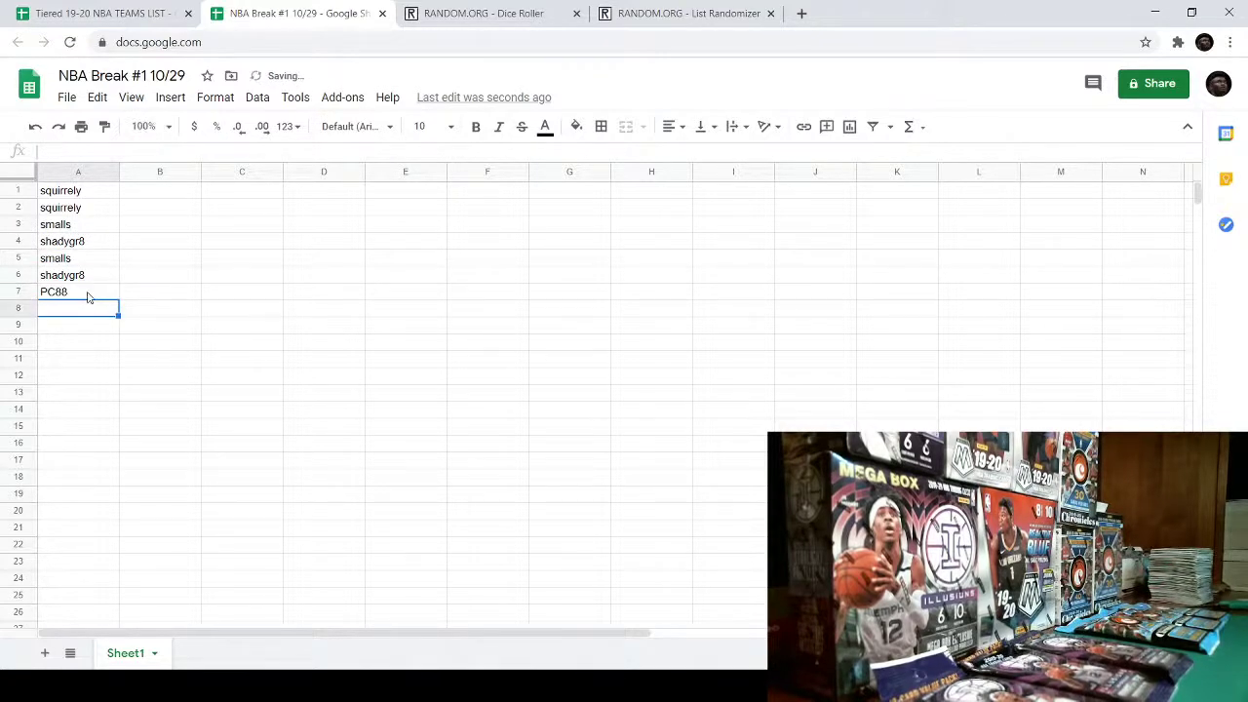
type("zonin")
key("Return")
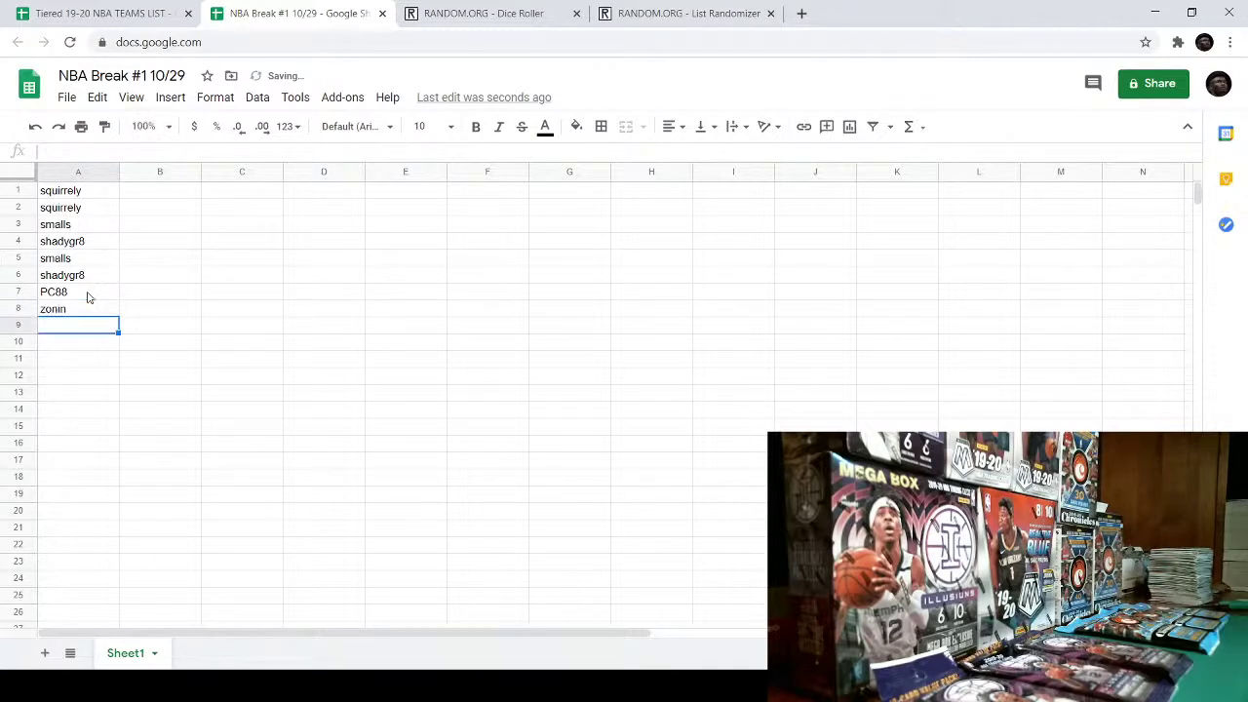
type("shad")
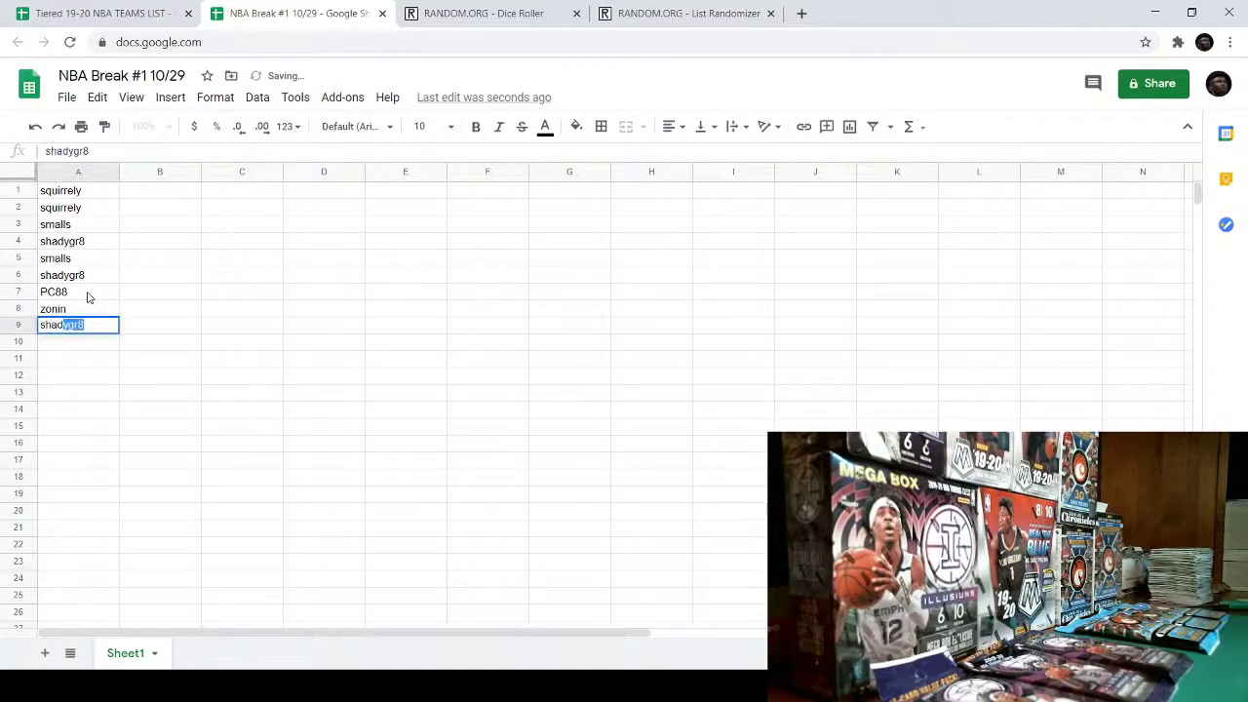
key("Return")
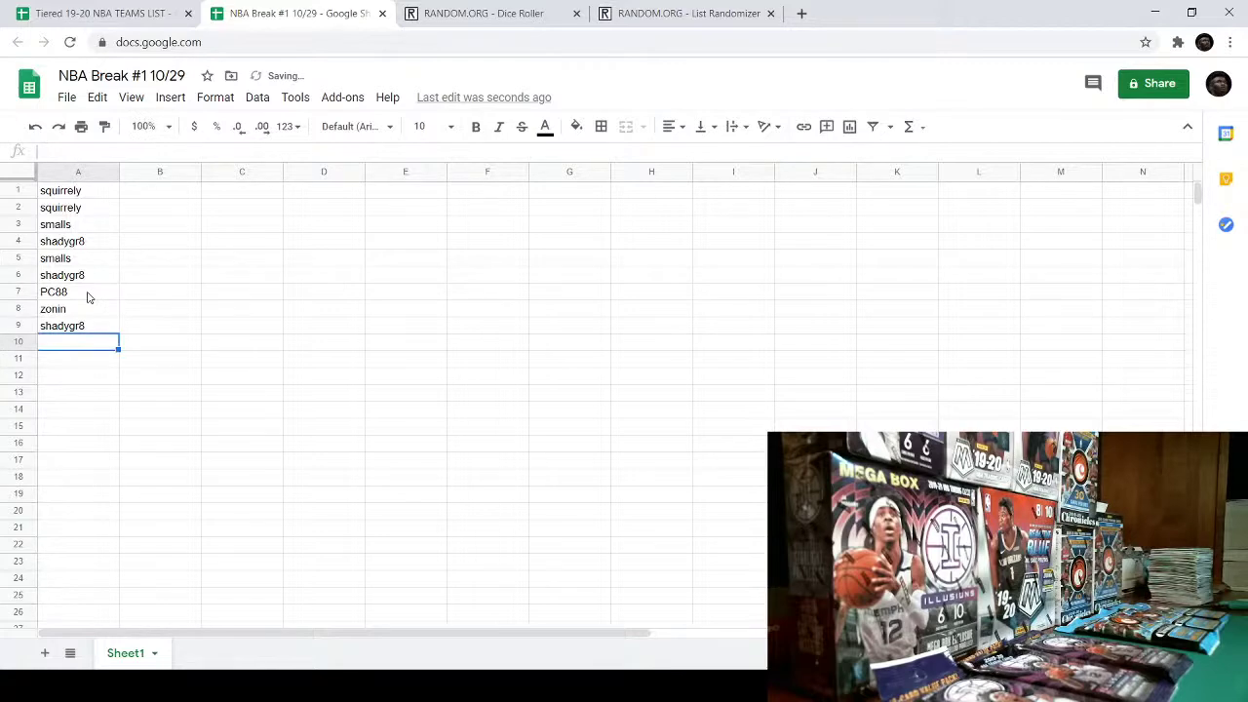
type("BoogieDow")
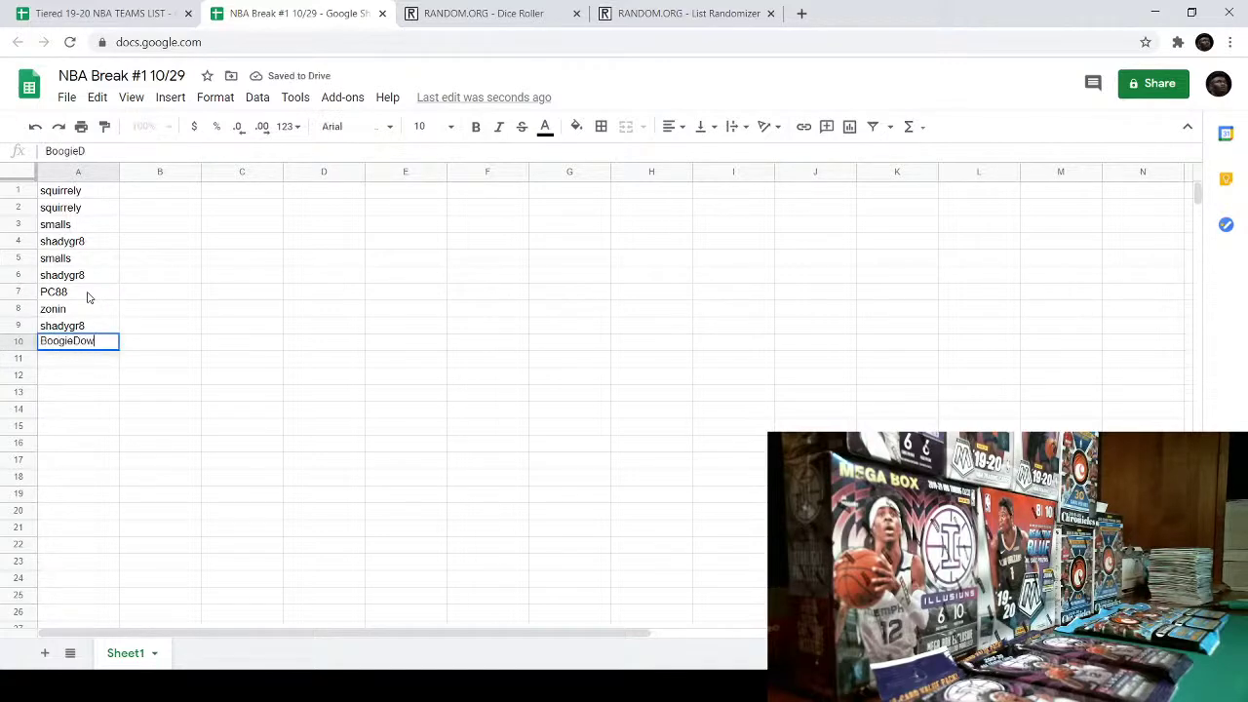
type("n")
left_click(240, 381)
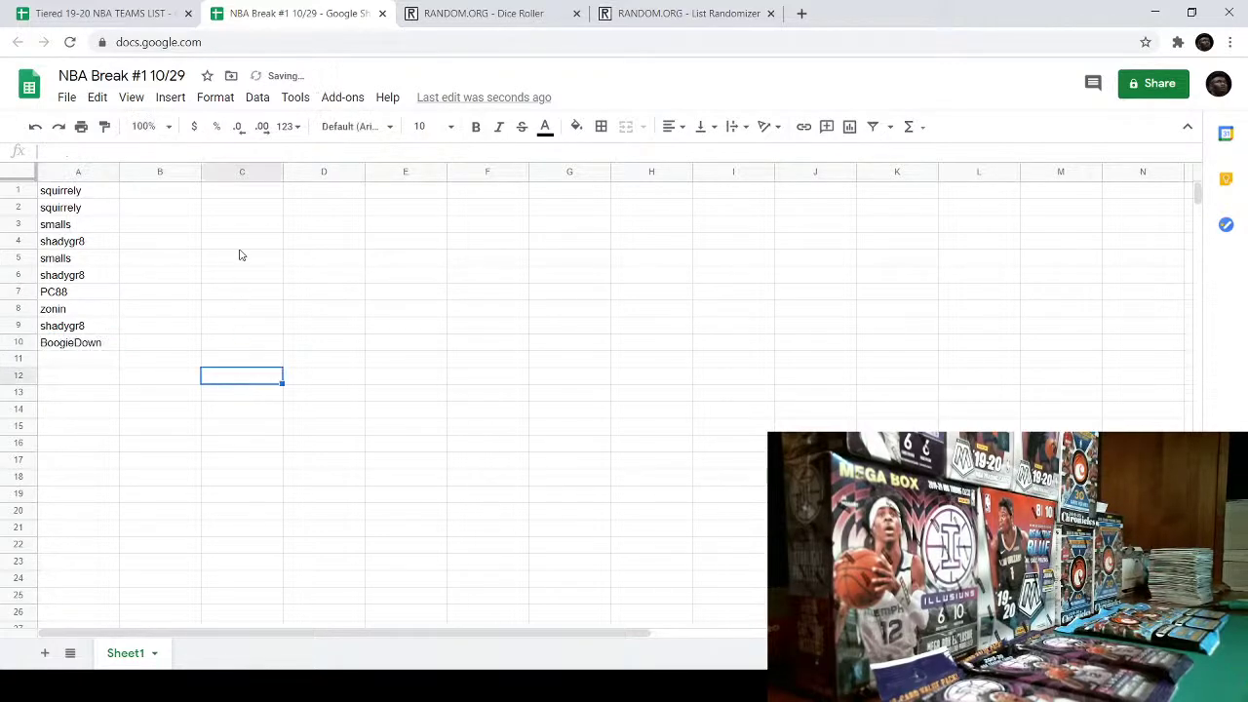
- Copy the ten names in A1:A10 and paste copies at A11 and A21
left_click_drag(76, 190, 102, 343)
key("ctrl+c")
right_click(94, 331)
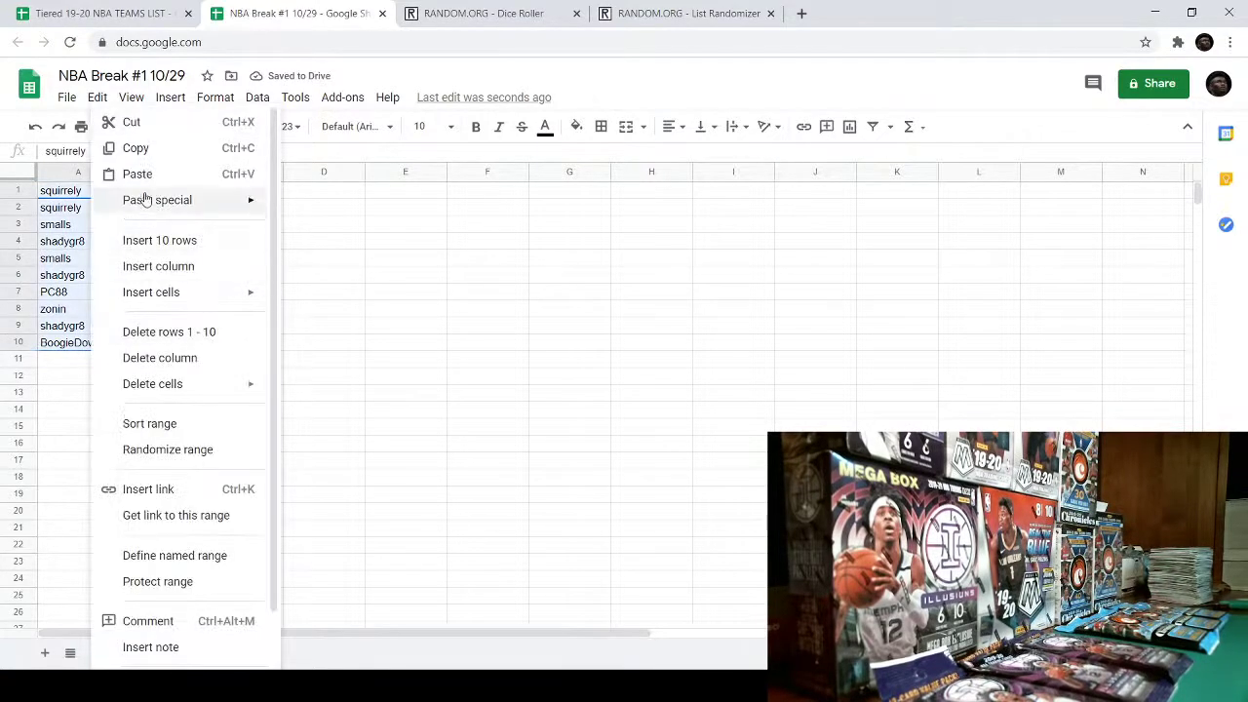
left_click(137, 148)
right_click(58, 364)
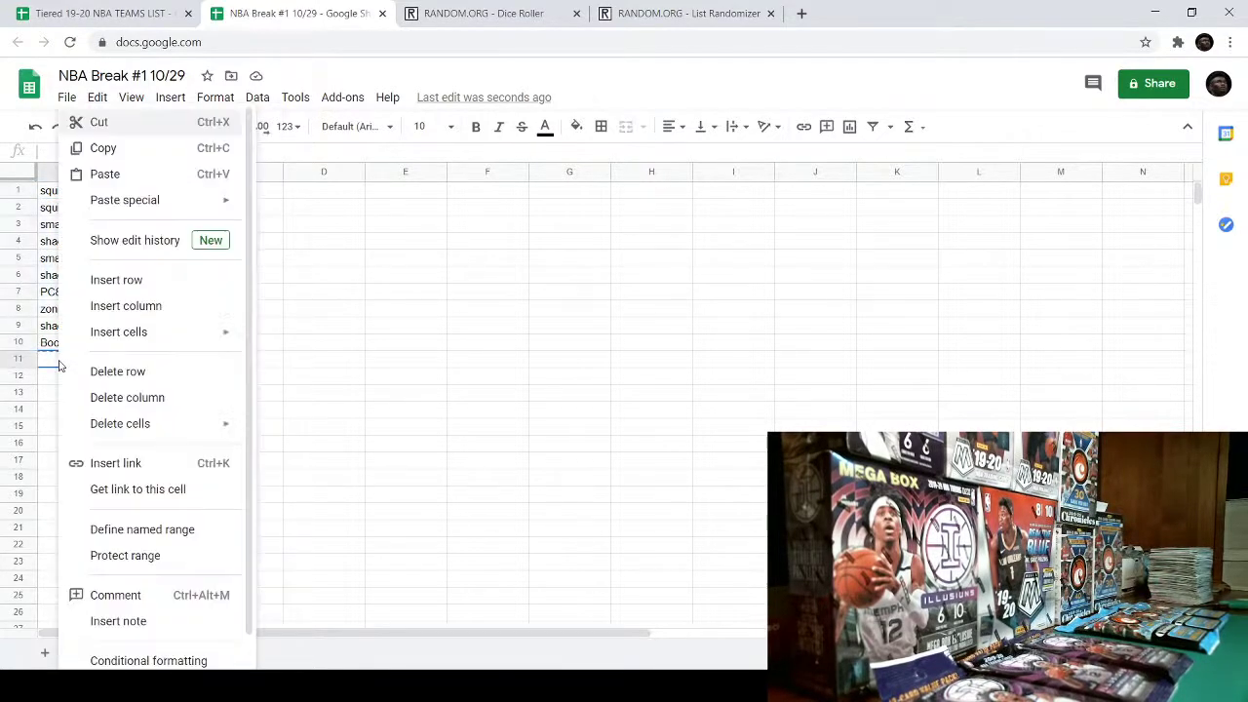
left_click(112, 174)
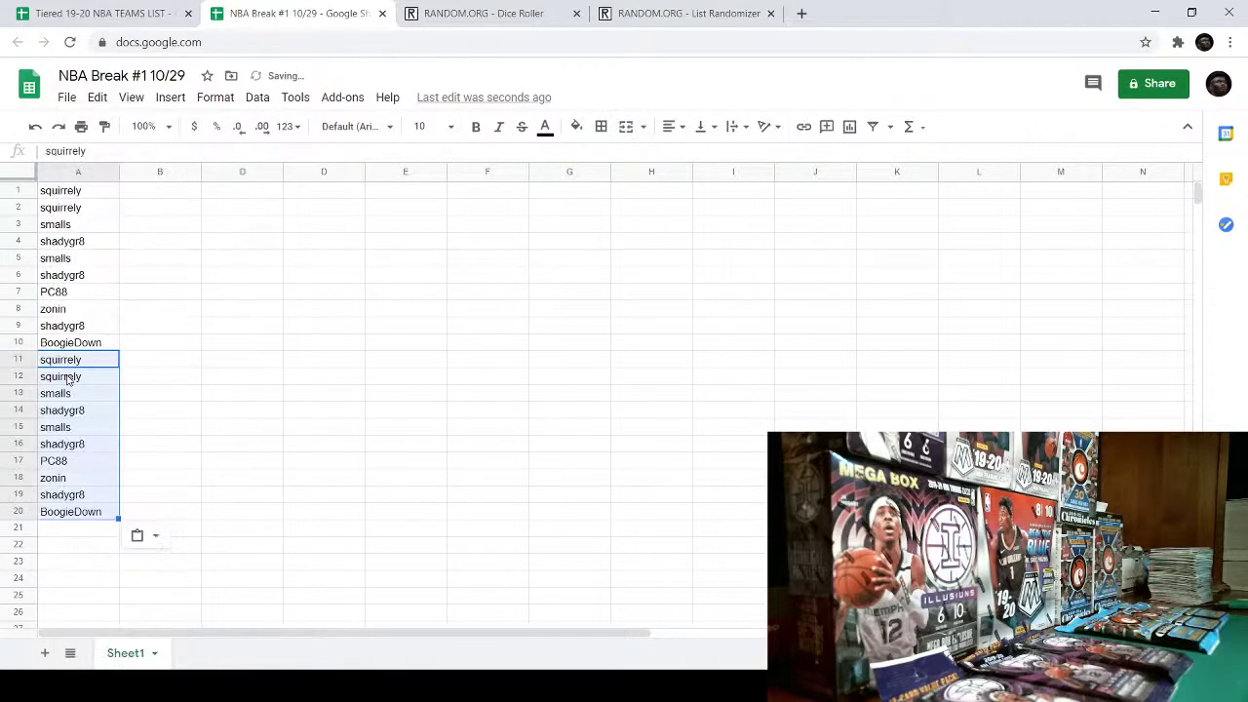
left_click(56, 532)
right_click(57, 532)
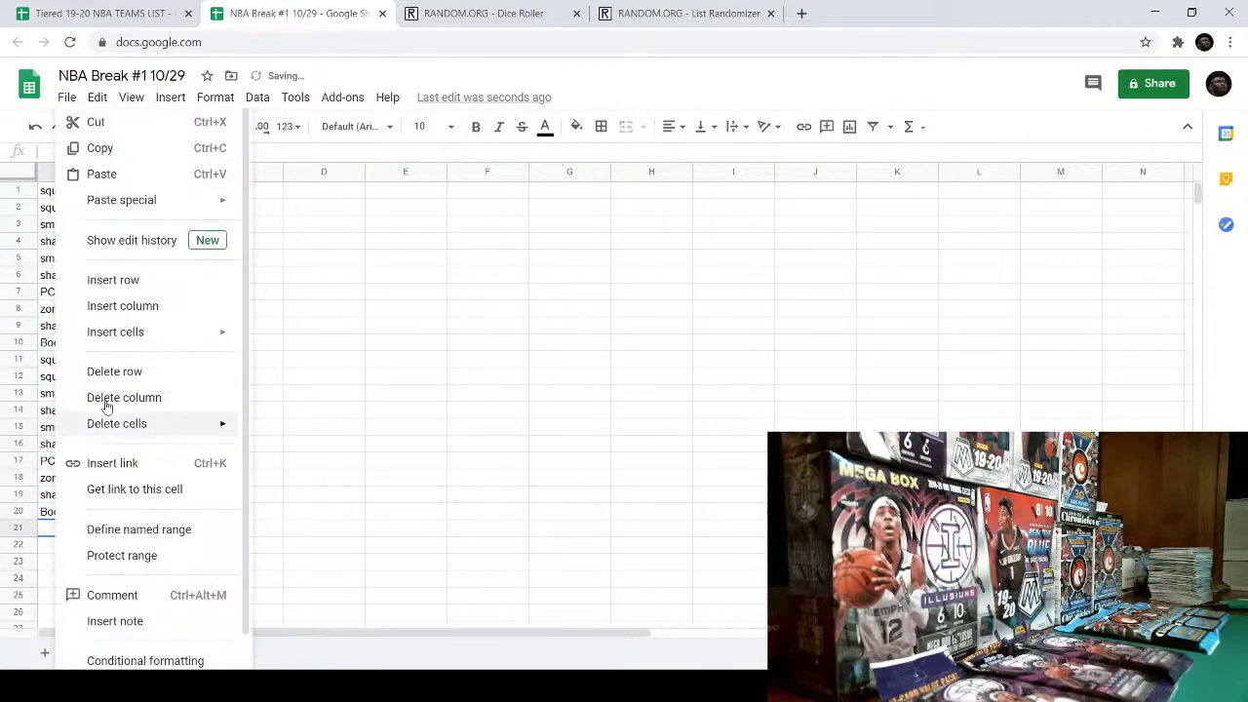
left_click(113, 174)
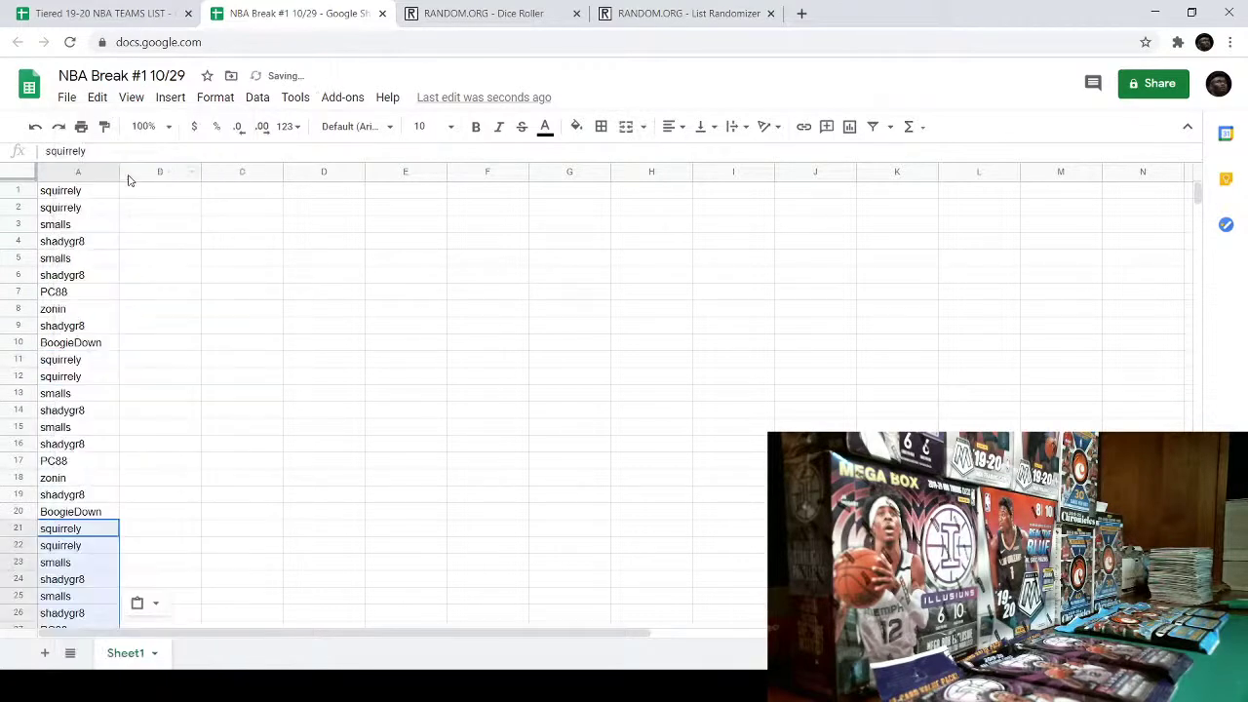
- Clear A10 through A30, leaving only the first nine names
left_click(185, 261)
scroll(191, 283, "down", 3)
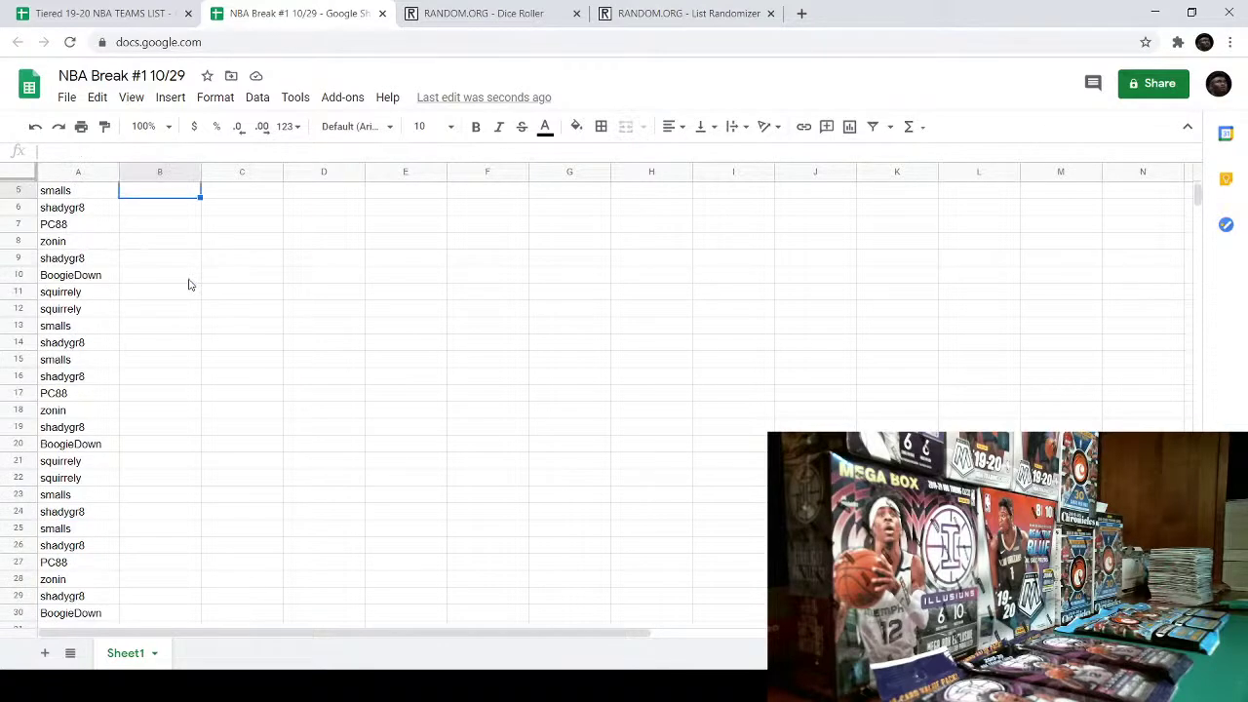
scroll(190, 283, "up", 3)
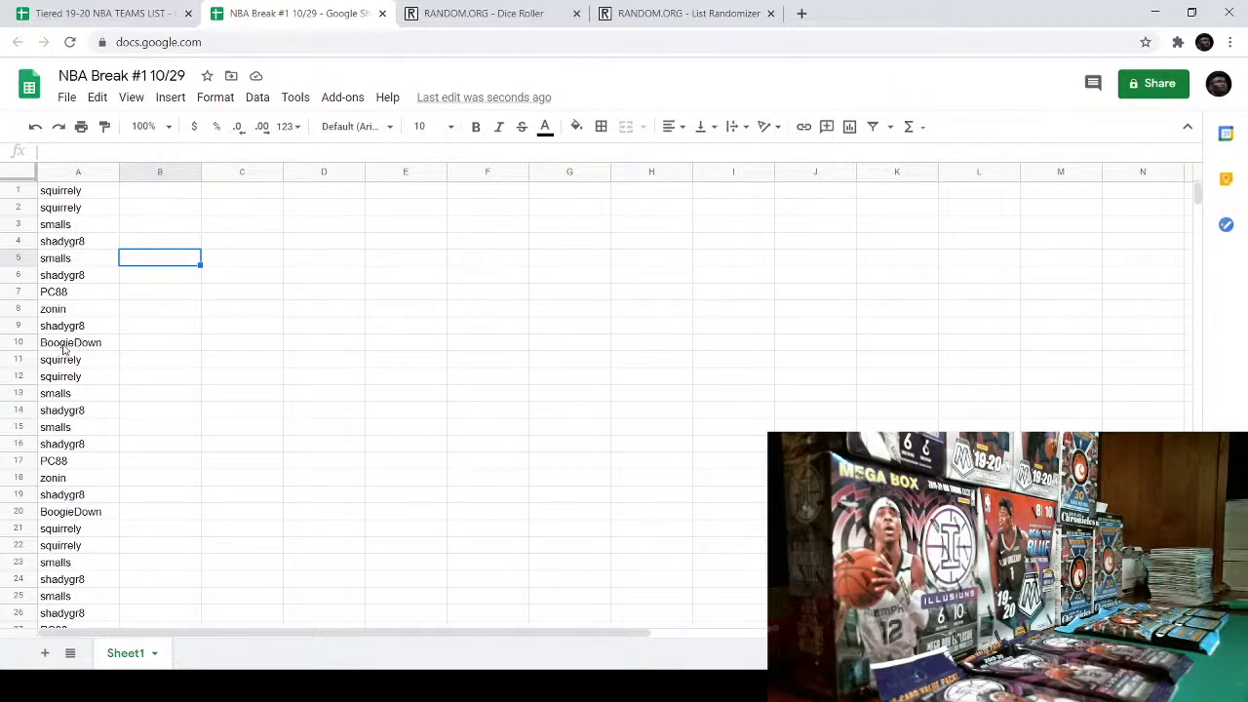
left_click_drag(65, 349, 83, 439)
key("Delete")
scroll(276, 351, "up", 5)
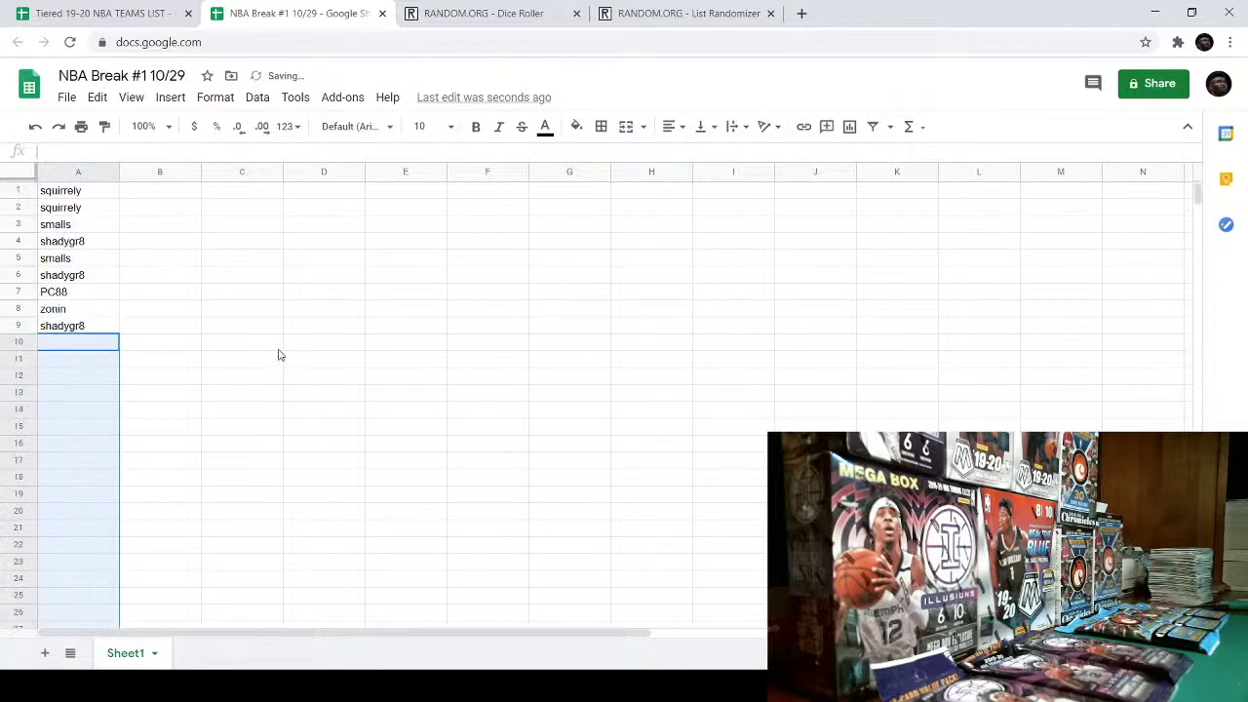
left_click(277, 343)
- Retype the tenth participant's username in A10
double_click(85, 343)
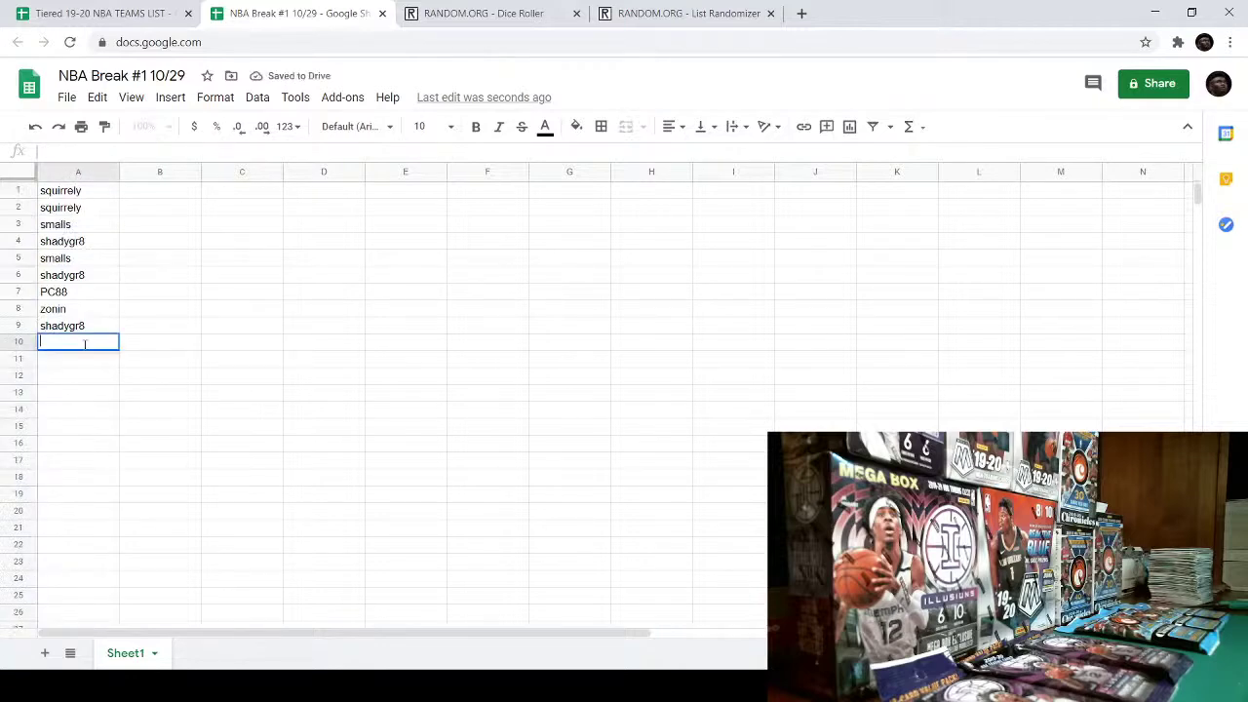
type("Boo")
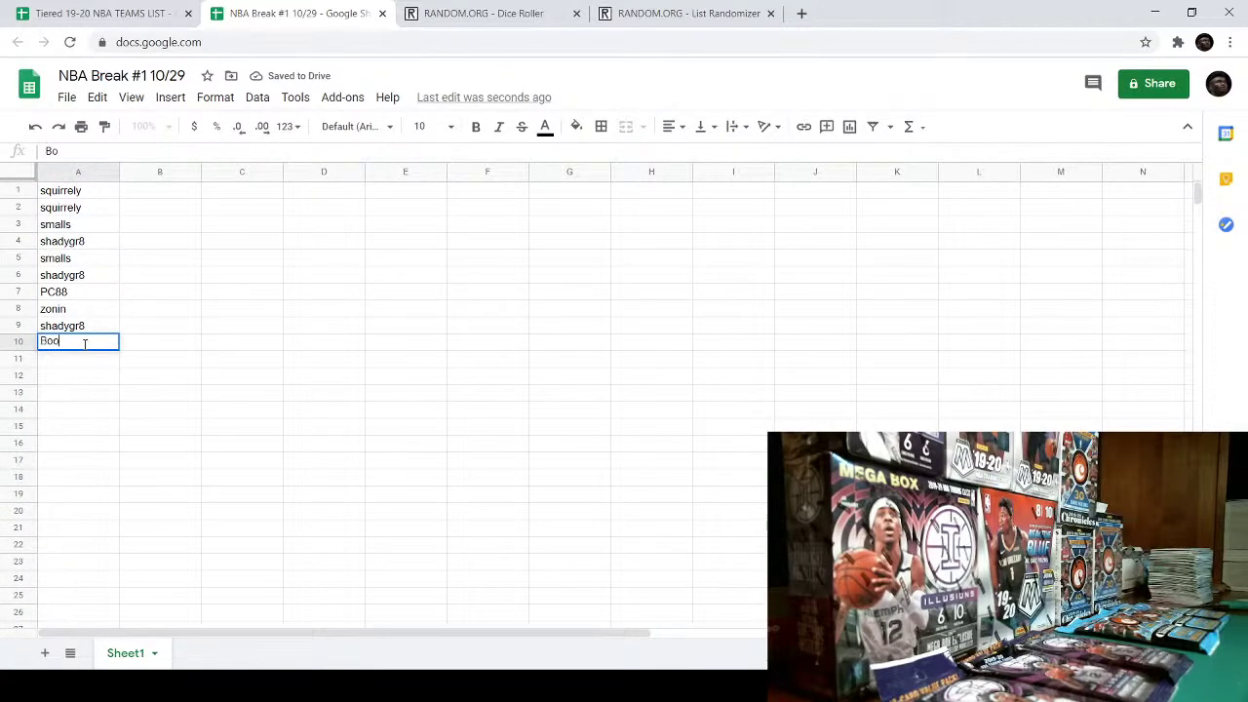
type("gideDown")
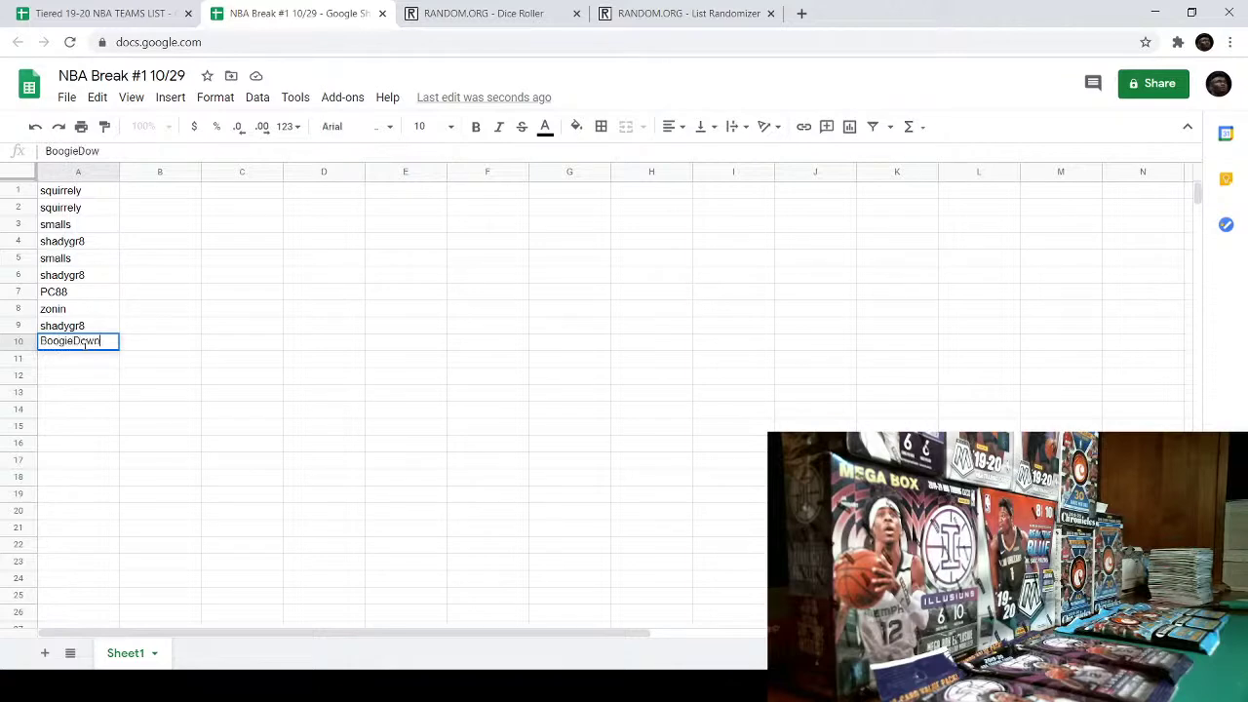
left_click(102, 417)
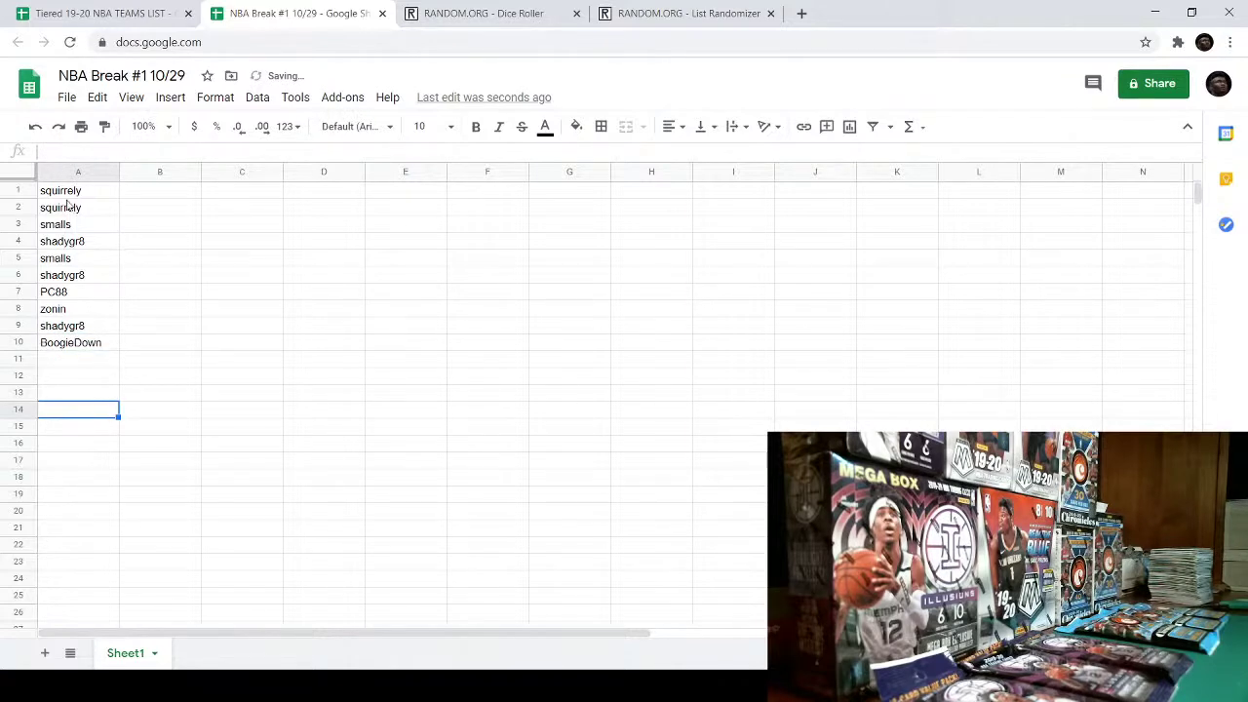
- Copy the ten usernames from A1:A10 into columns C and E, starting at row 1
left_click_drag(69, 195, 106, 341)
right_click(95, 332)
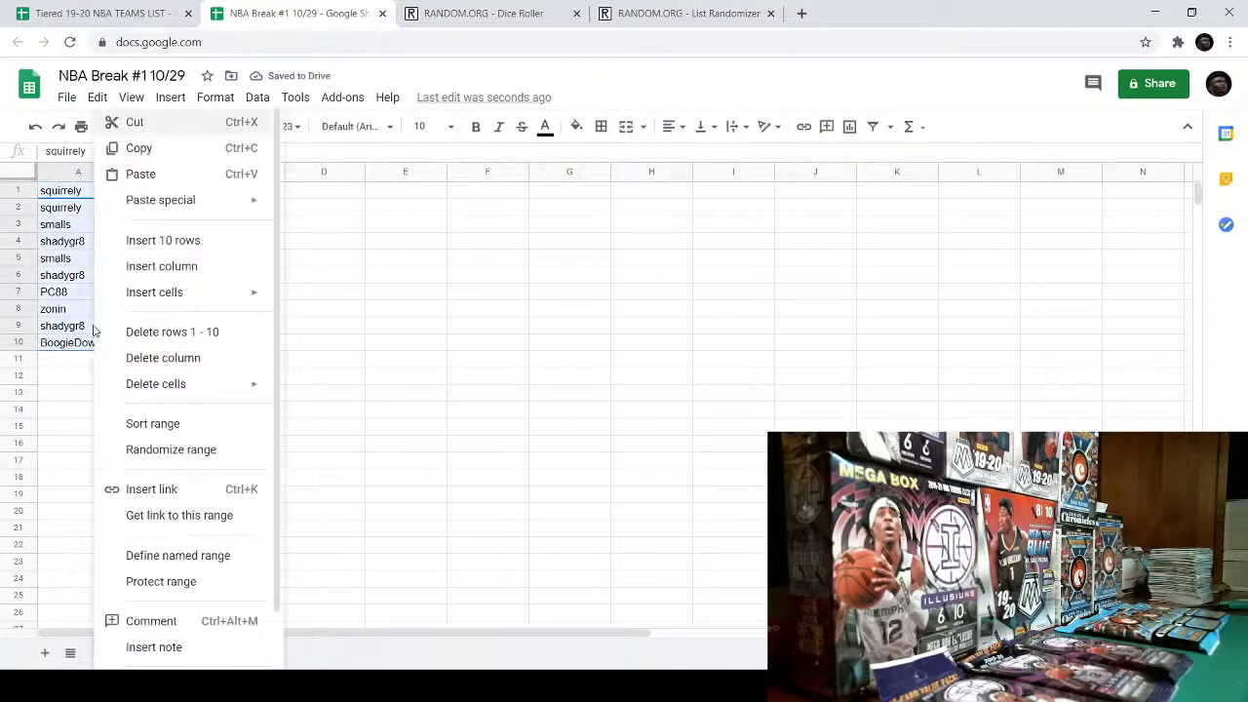
left_click(153, 156)
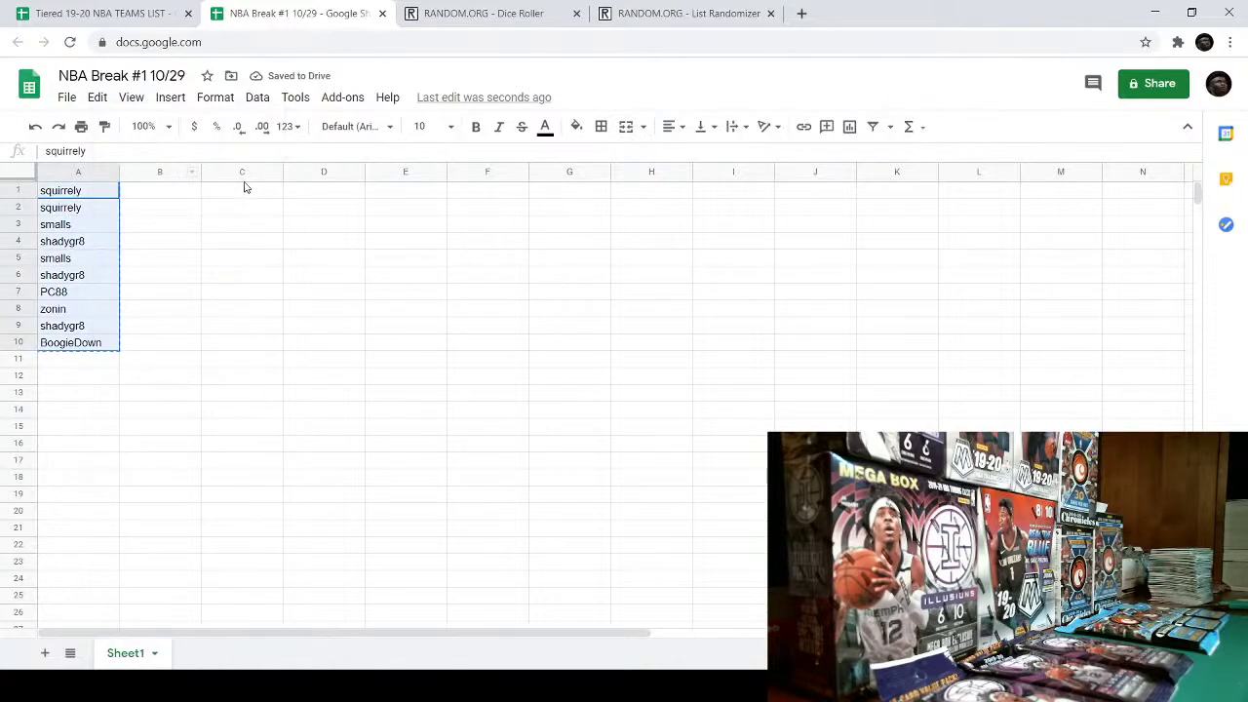
left_click(244, 188)
right_click(242, 191)
left_click(293, 182)
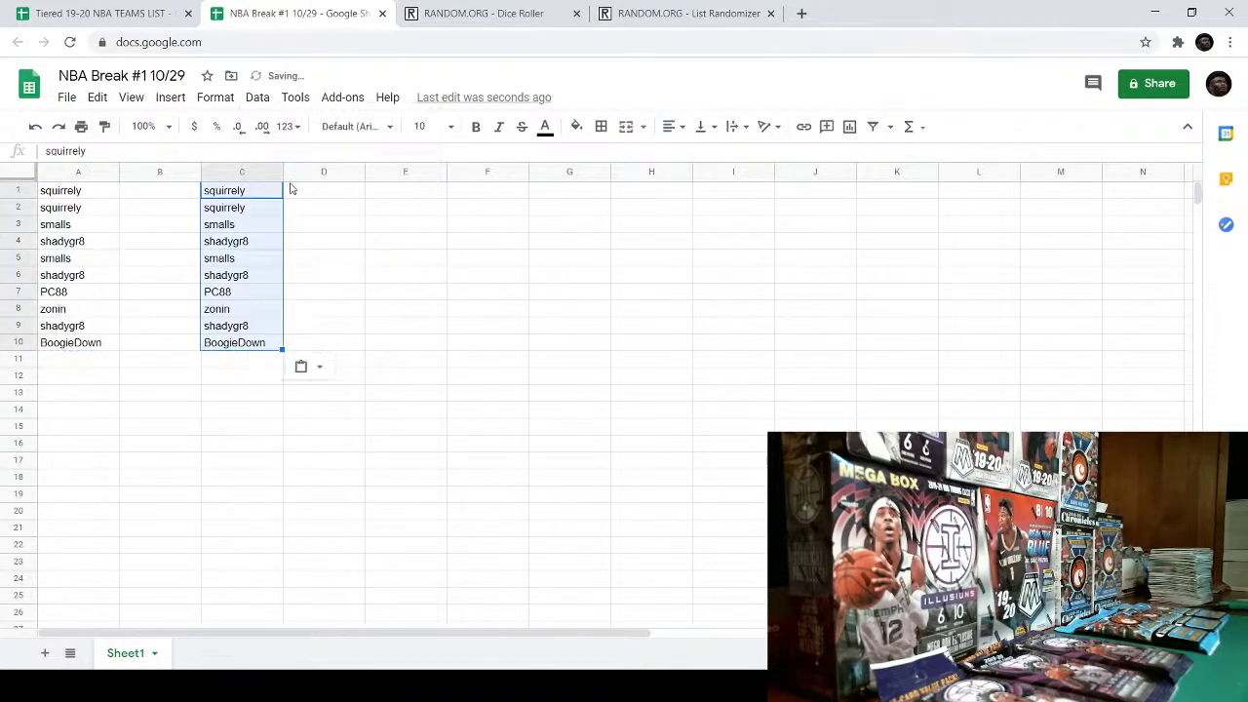
right_click(400, 196)
left_click(441, 175)
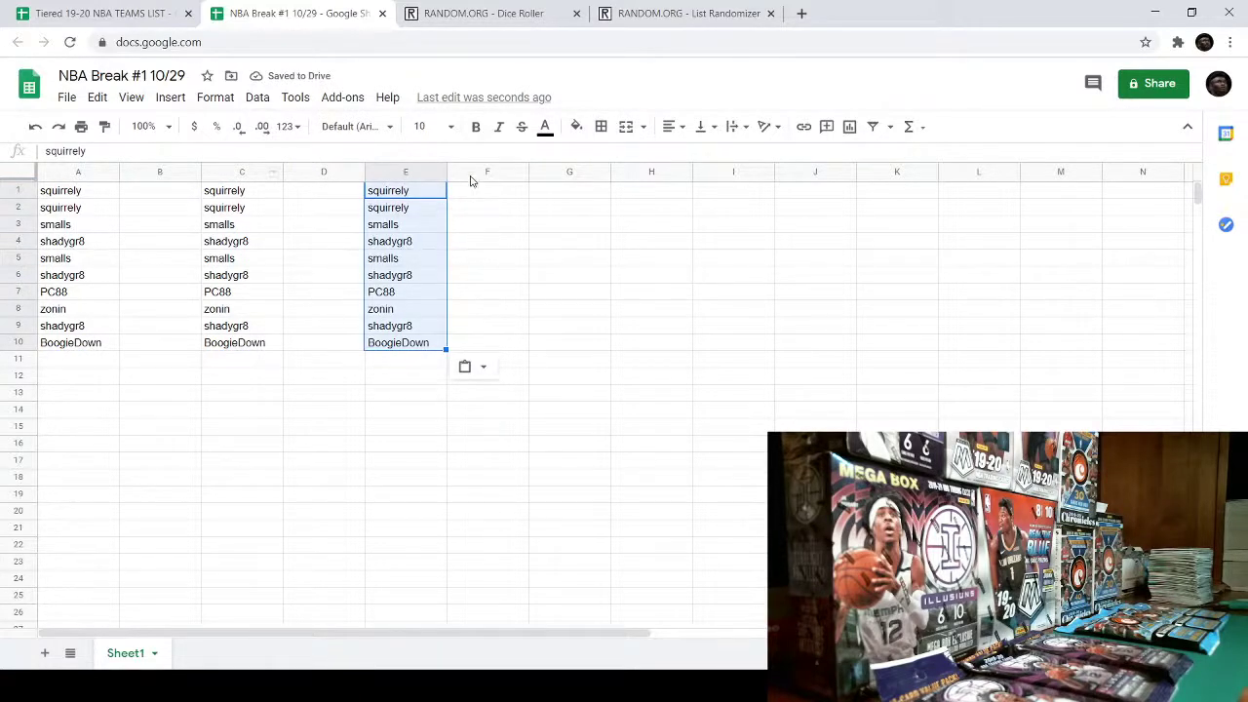
left_click(148, 194)
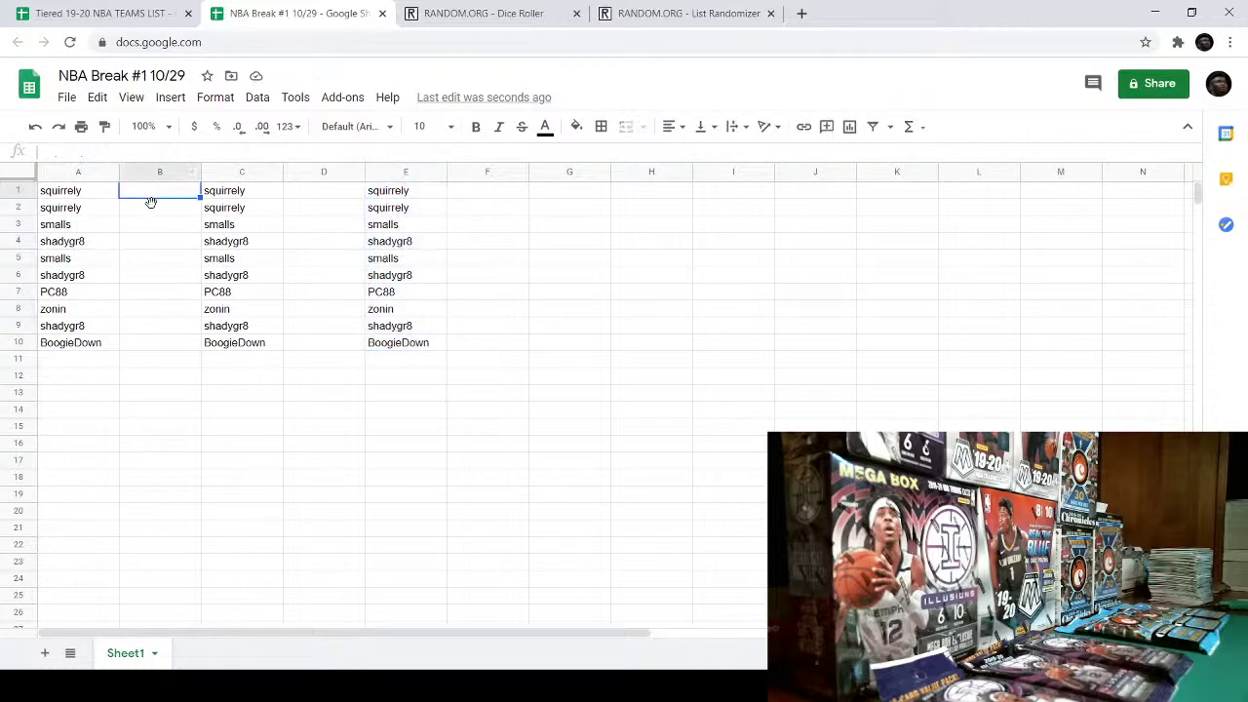
- Roll the two dice six times on the Dice Roller, then return to the List Randomizer
left_click(492, 12)
left_click(683, 13)
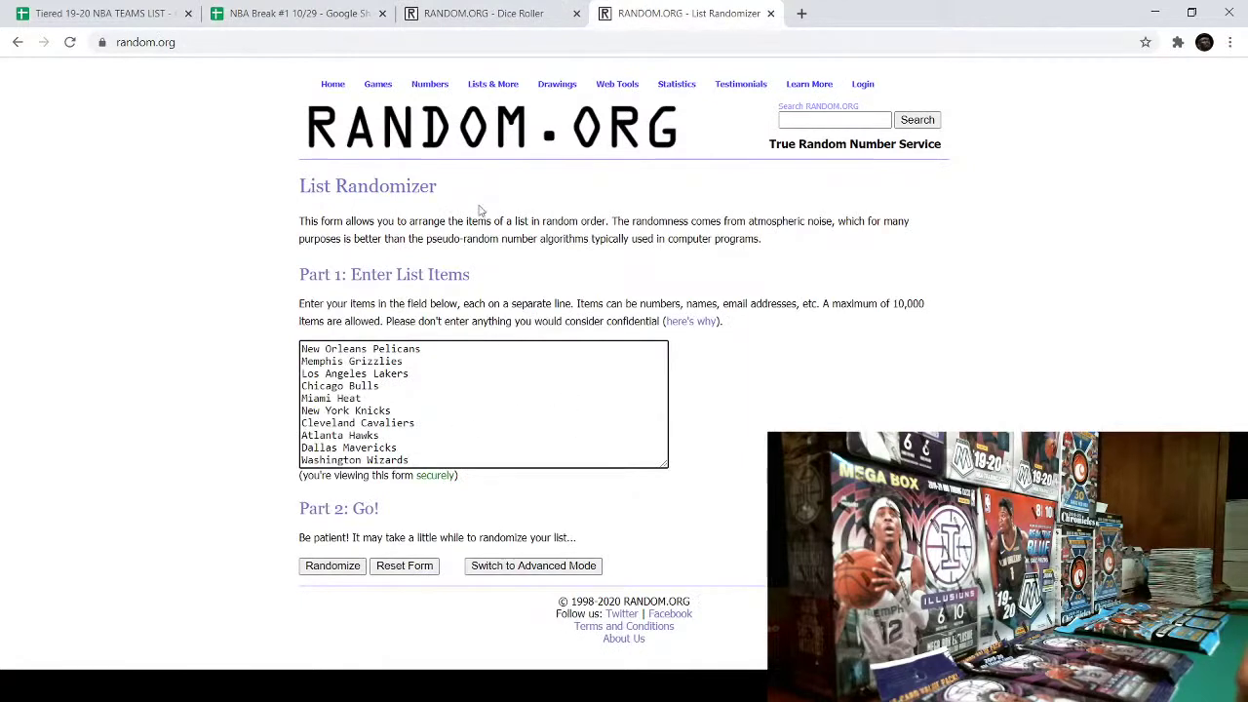
left_click(487, 12)
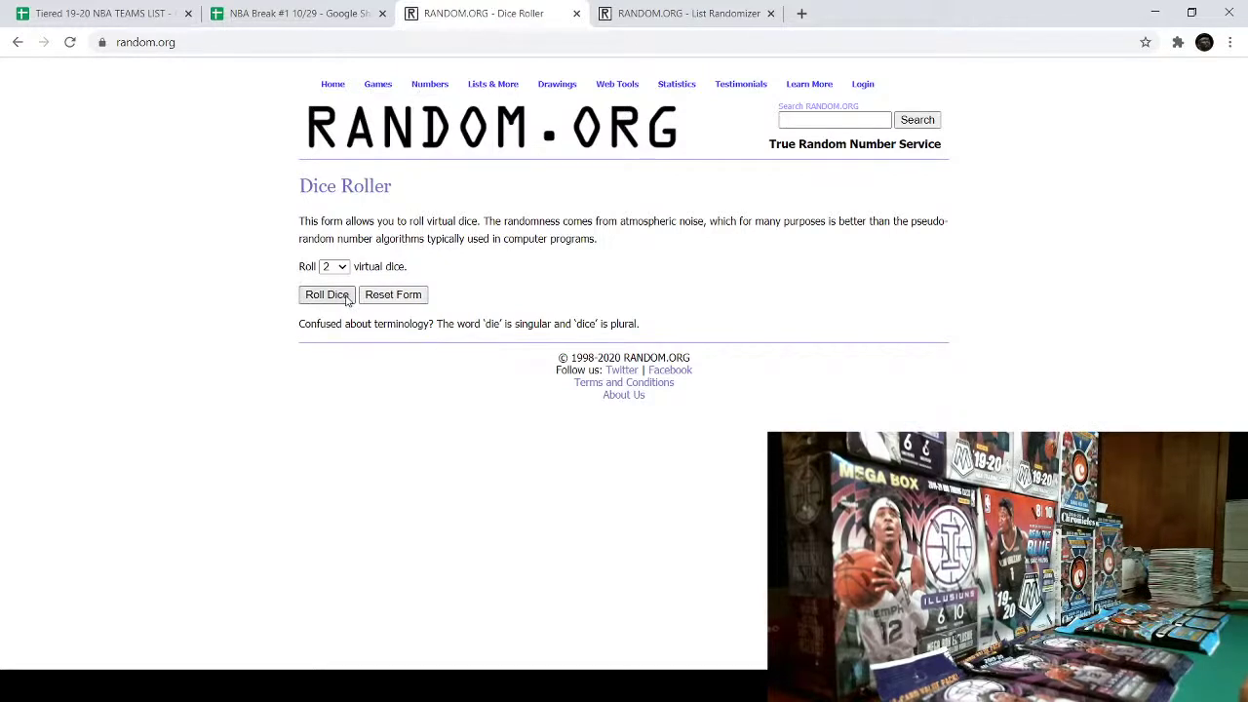
left_click(346, 300)
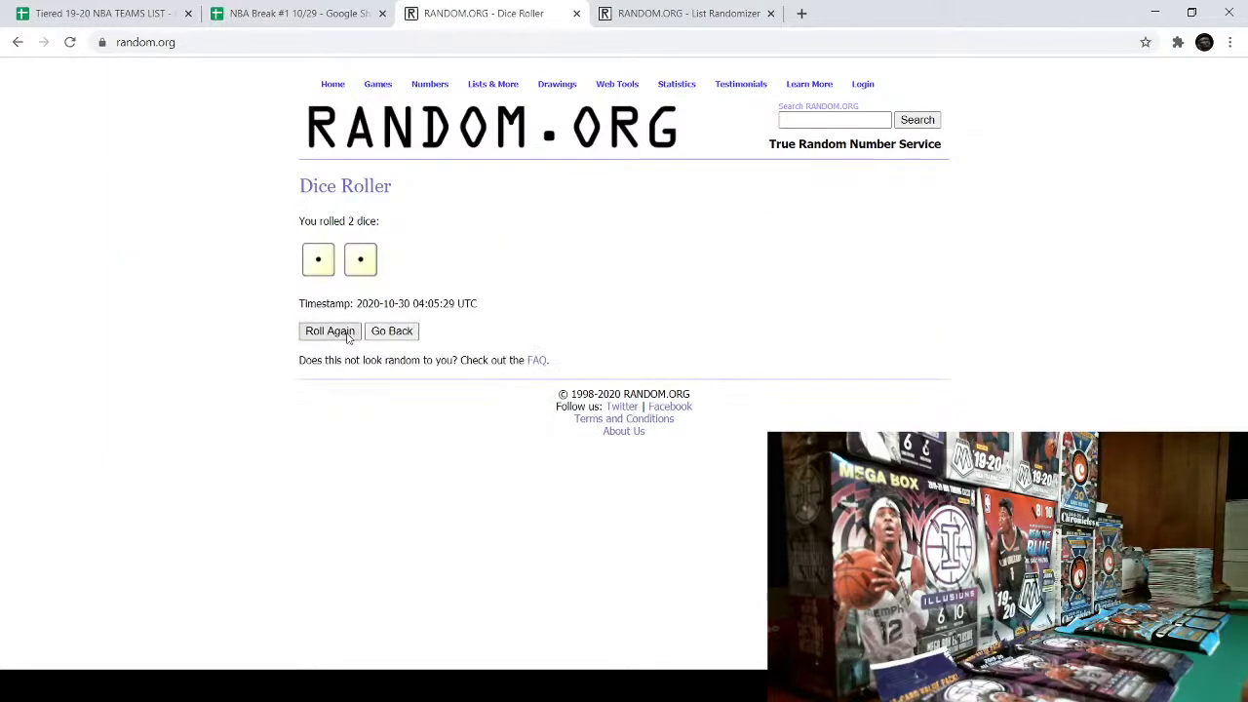
left_click(346, 338)
left_click(346, 338)
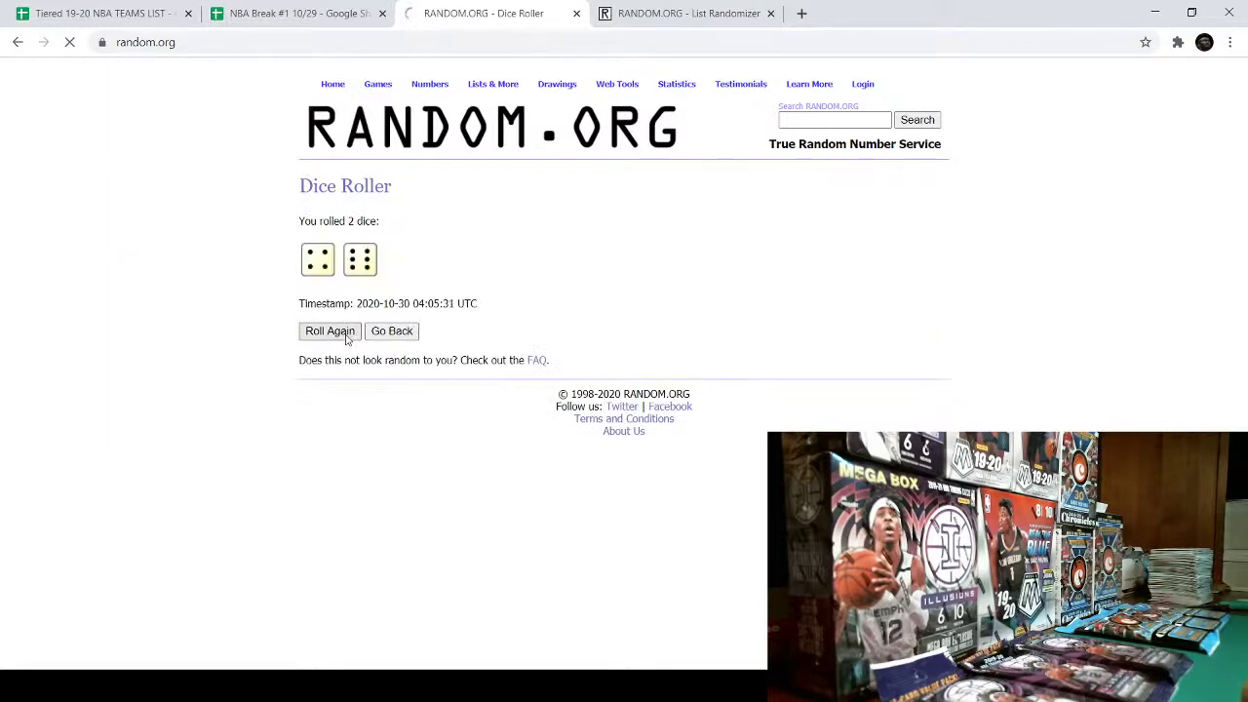
left_click(346, 337)
left_click(347, 338)
left_click(346, 338)
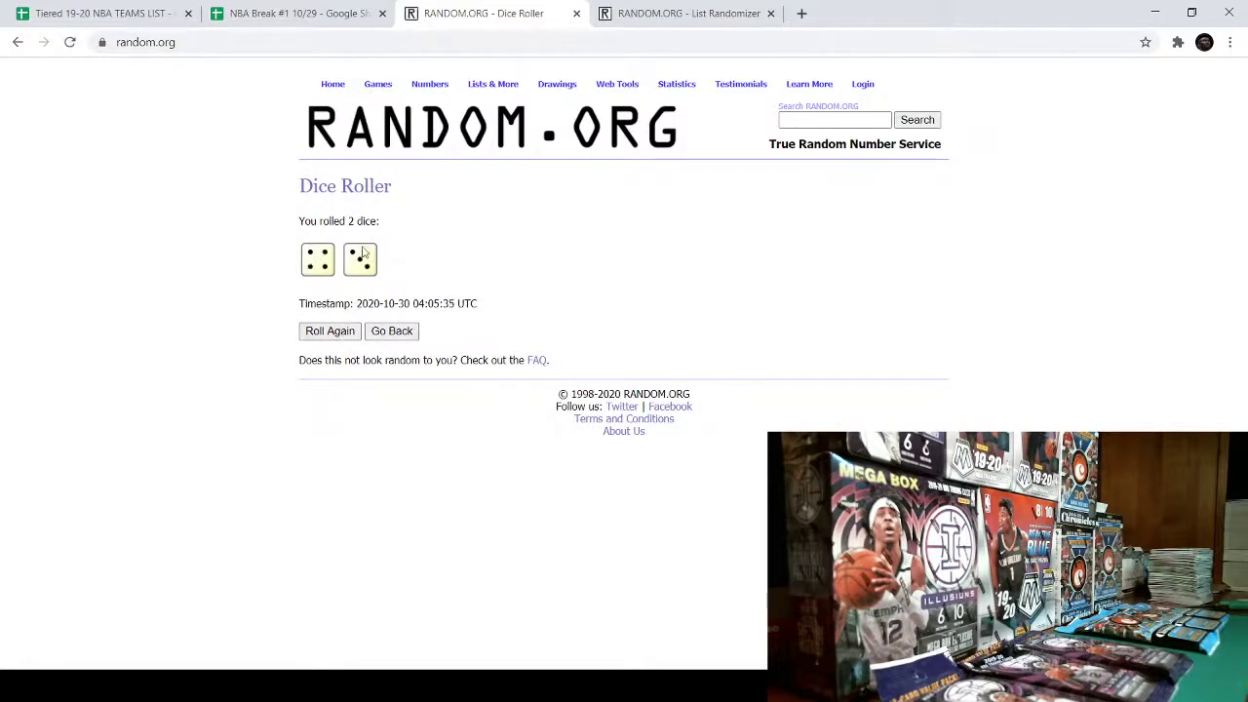
left_click(688, 13)
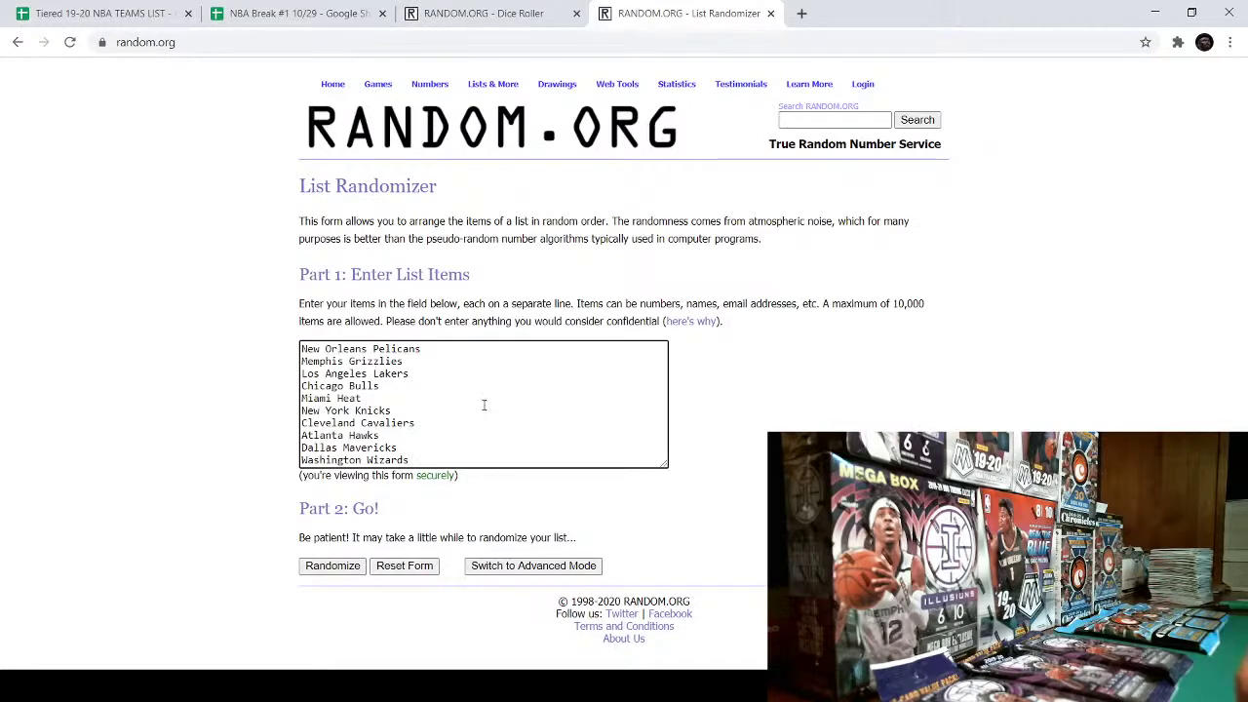
- Check the latest dice roll result before going back to the List Randomizer
left_click(134, 8)
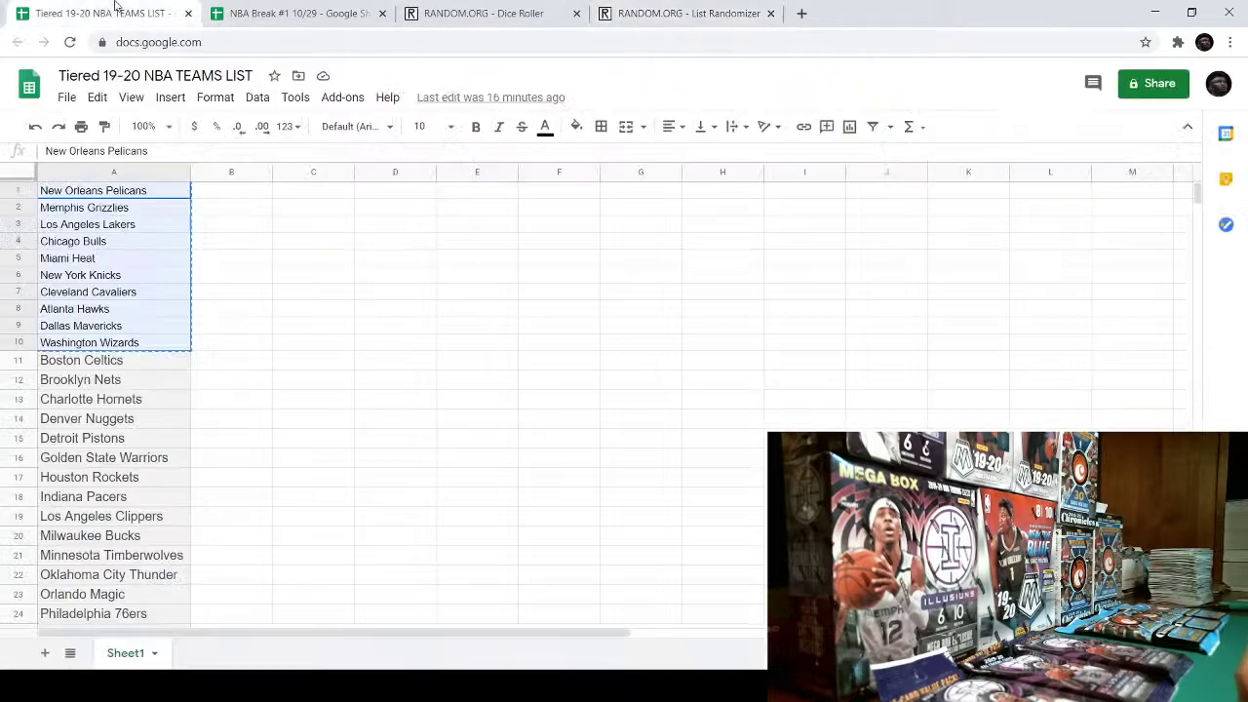
left_click(259, 11)
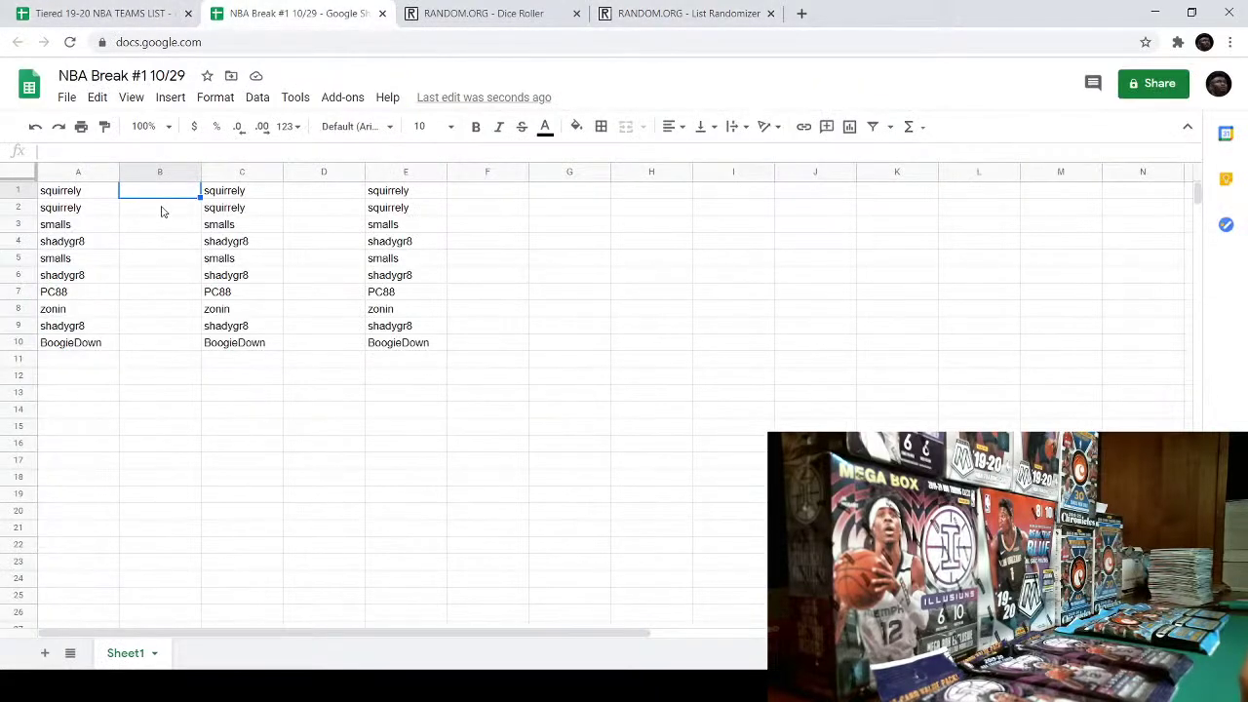
left_click(649, 11)
left_click(506, 8)
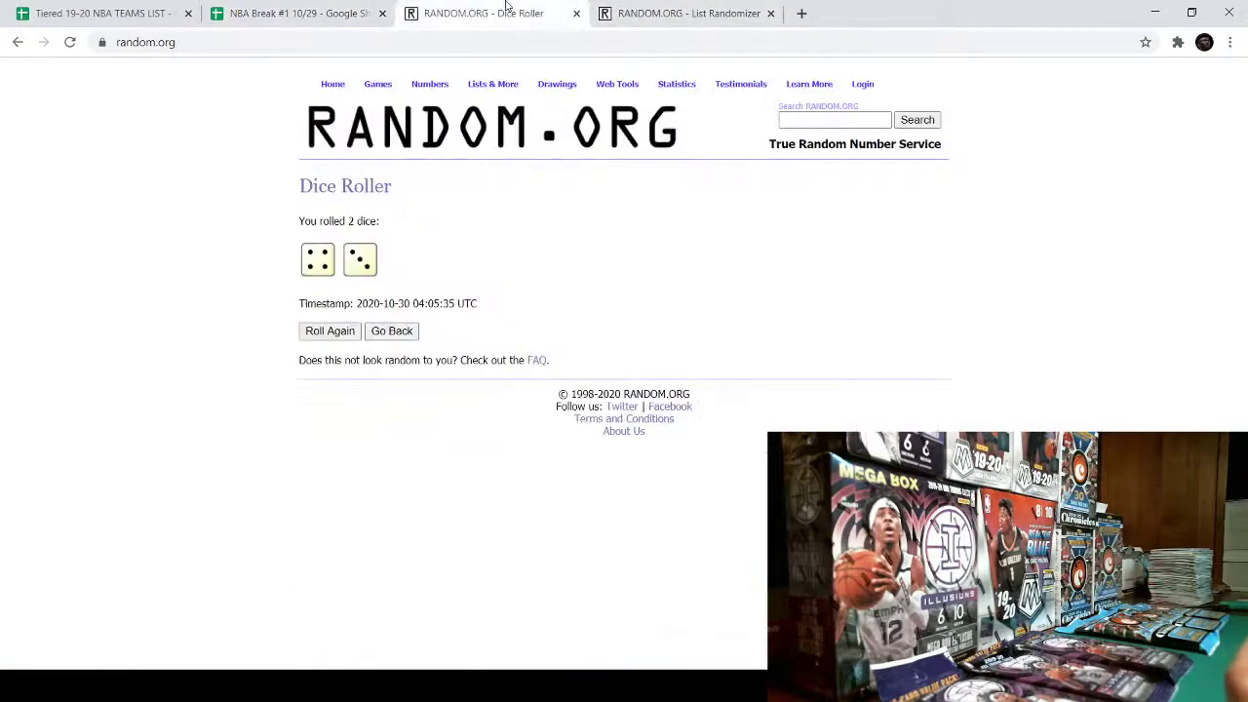
left_click(663, 12)
- Reshuffle the ten teams to 7 randomizations and select the final order, Miami Heat to Atlanta Hawks
left_click(331, 565)
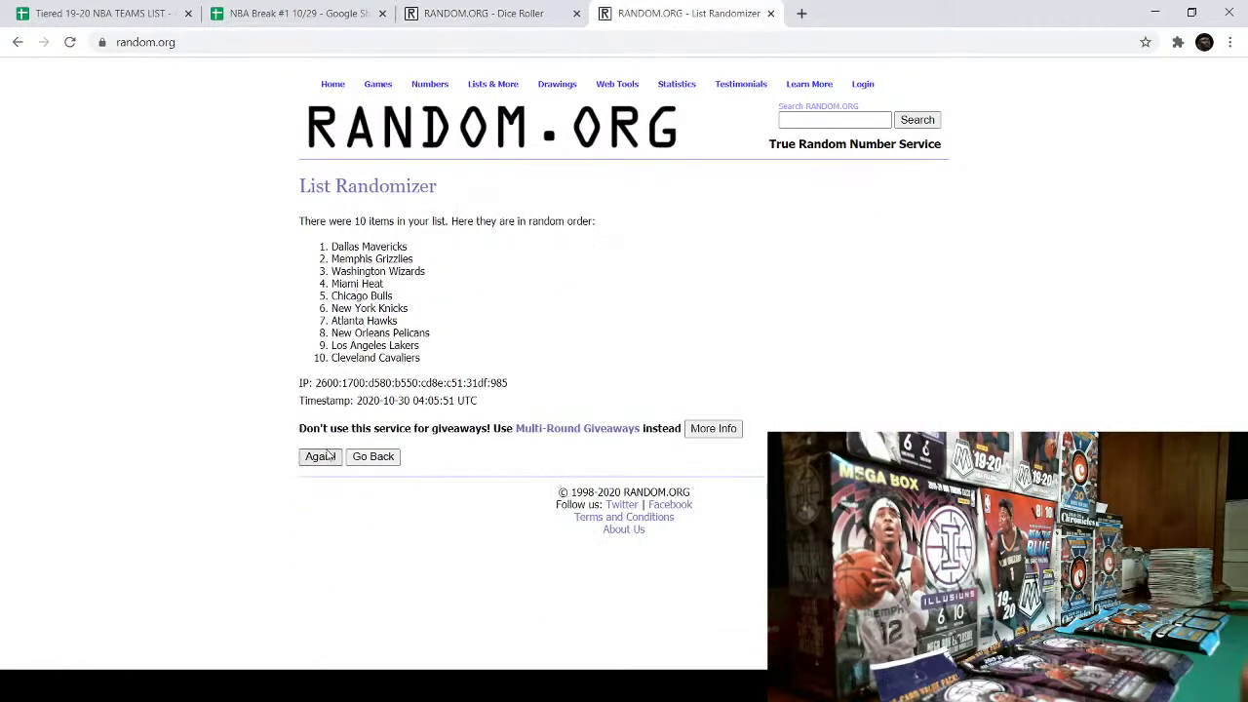
left_click(320, 456)
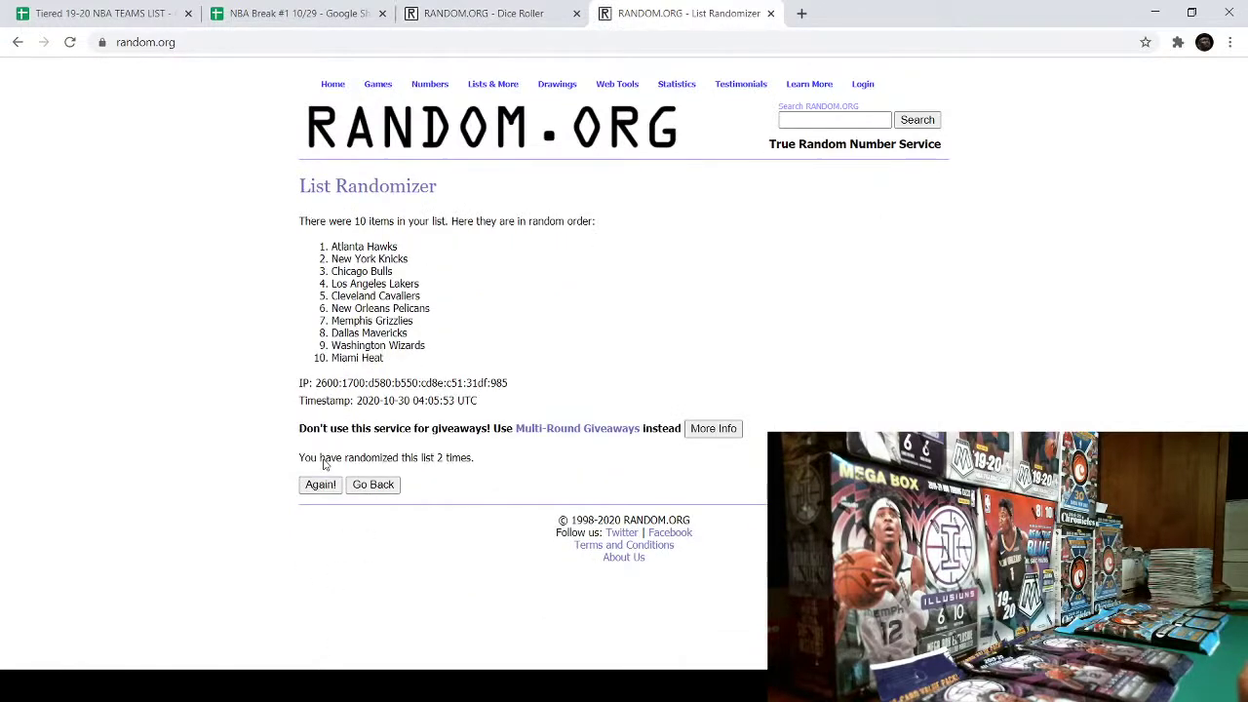
left_click(321, 485)
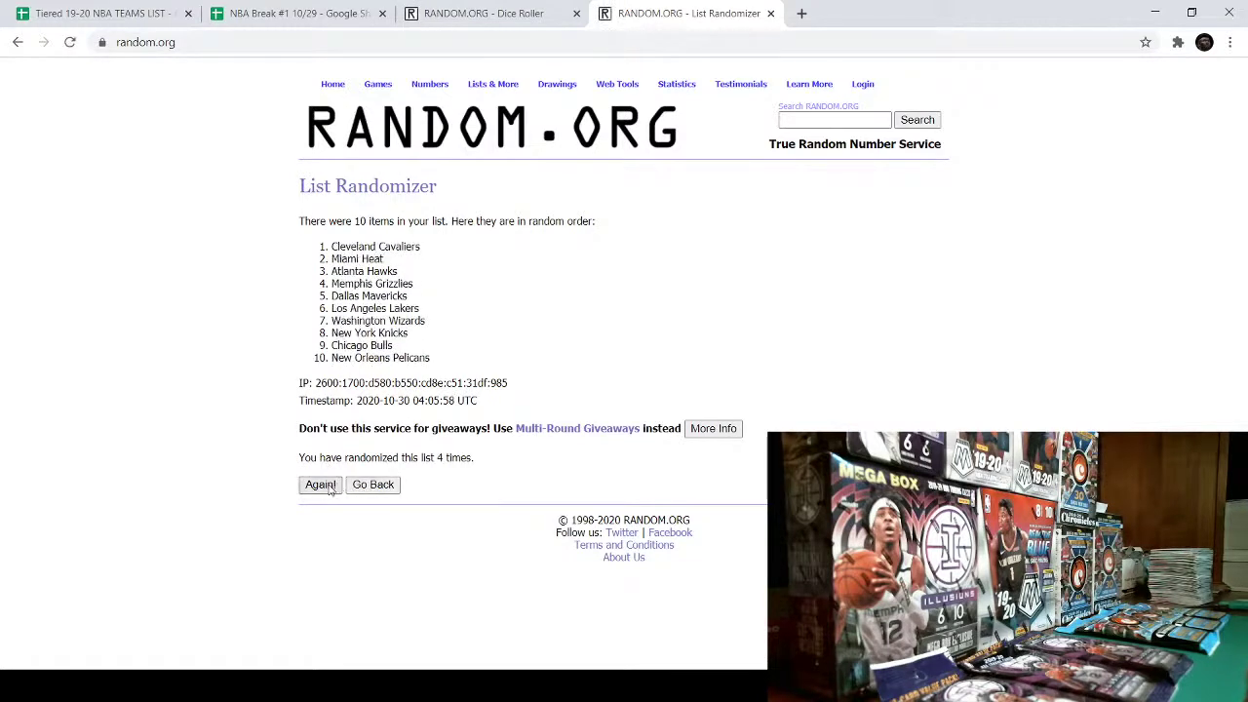
left_click(326, 486)
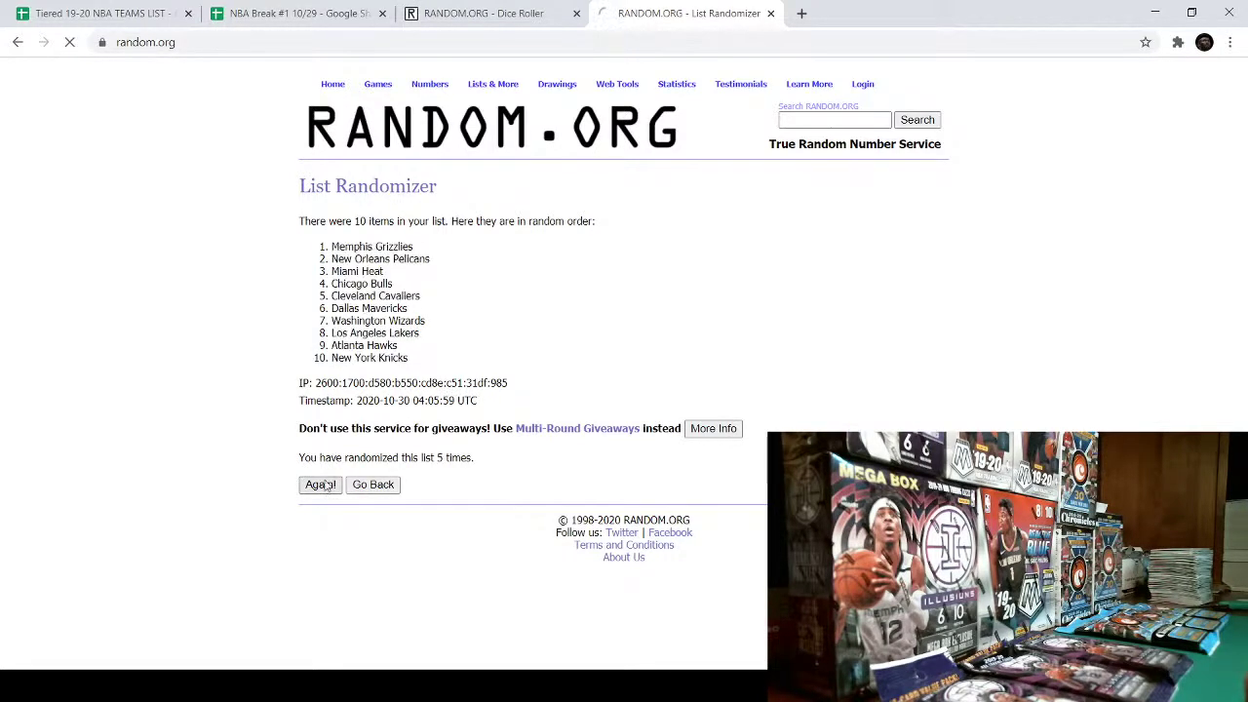
left_click_drag(320, 458, 470, 457)
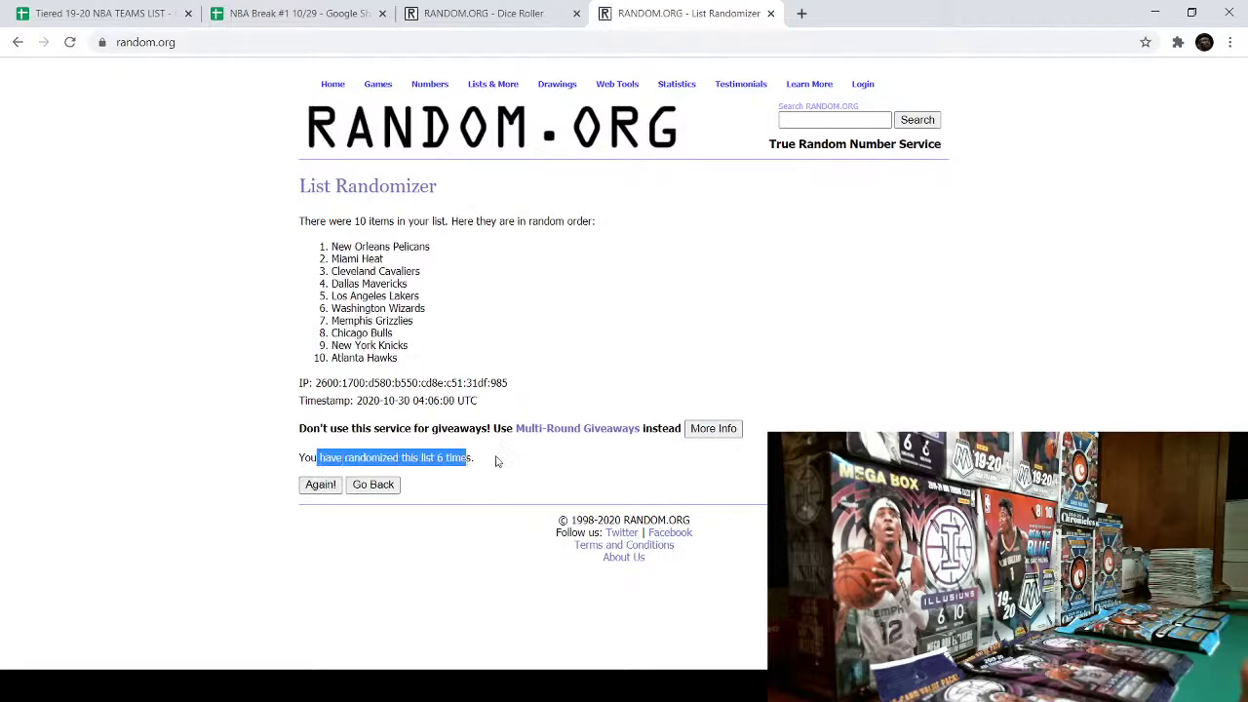
left_click(468, 8)
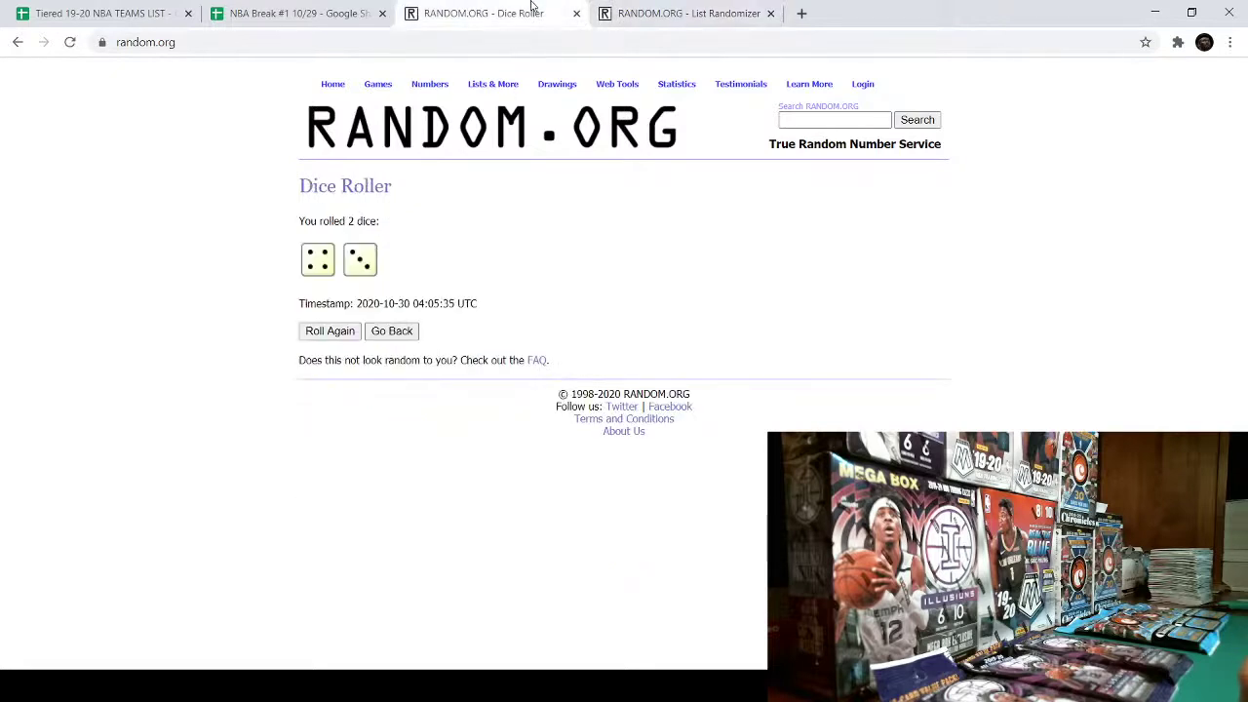
left_click(638, 14)
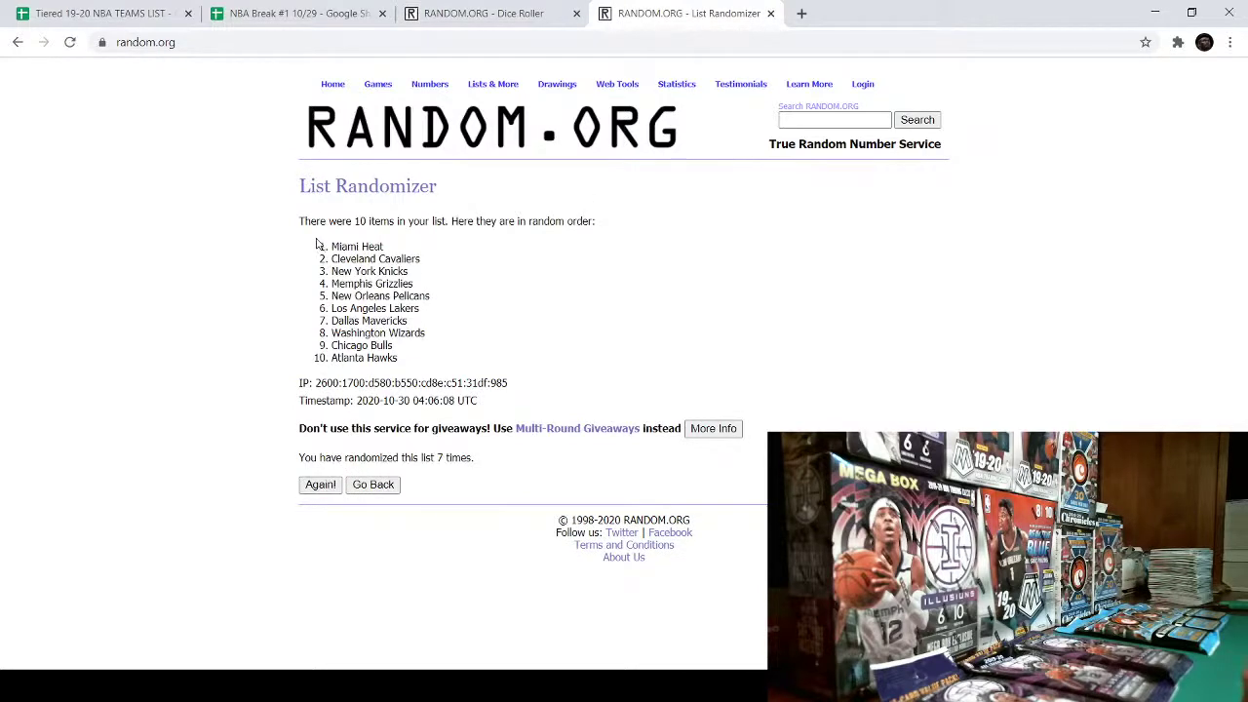
left_click_drag(316, 245, 444, 359)
key("ctrl+c")
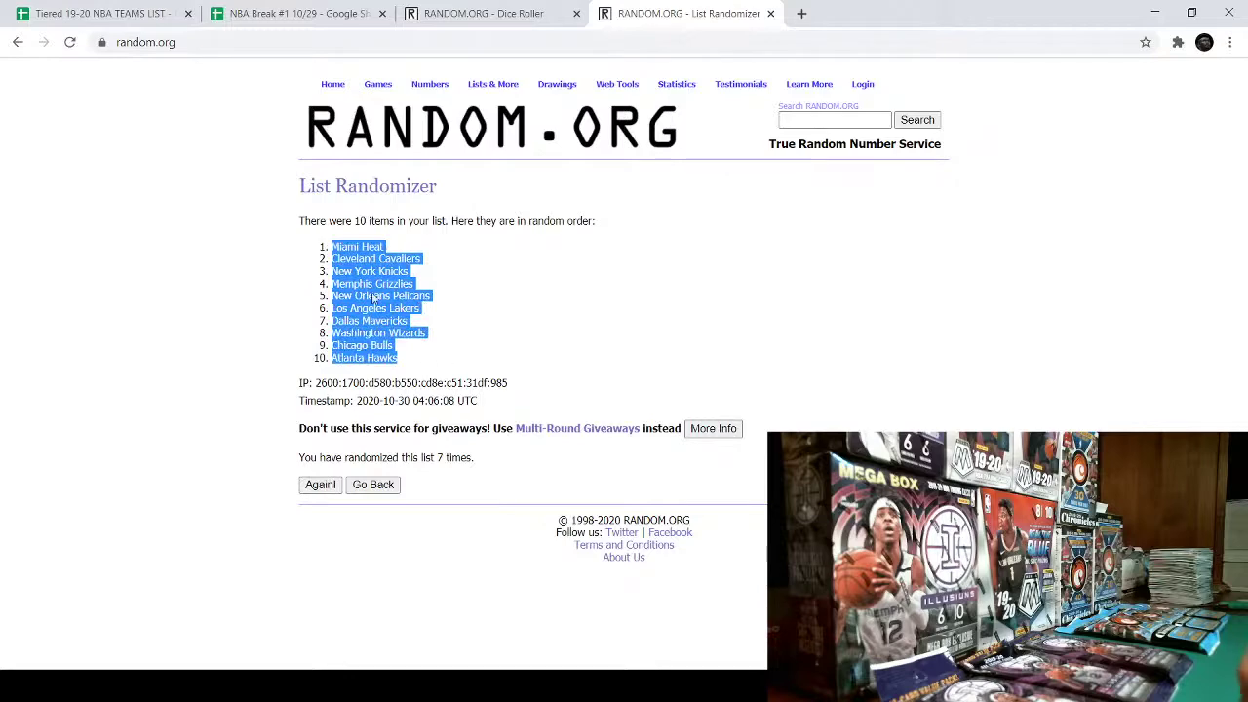
left_click(280, 16)
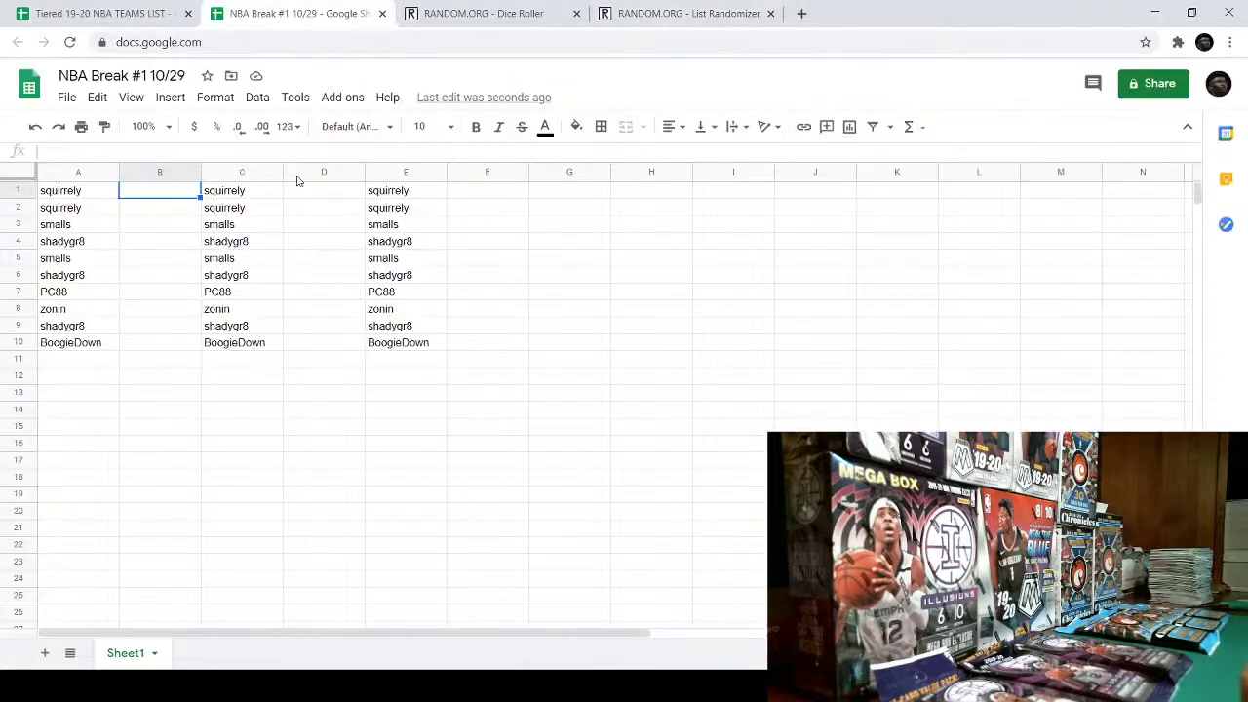
- Paste the shuffled teams, Miami Heat to Atlanta Hawks, into B1:B10 and autofit column B
right_click(166, 195)
left_click(213, 177)
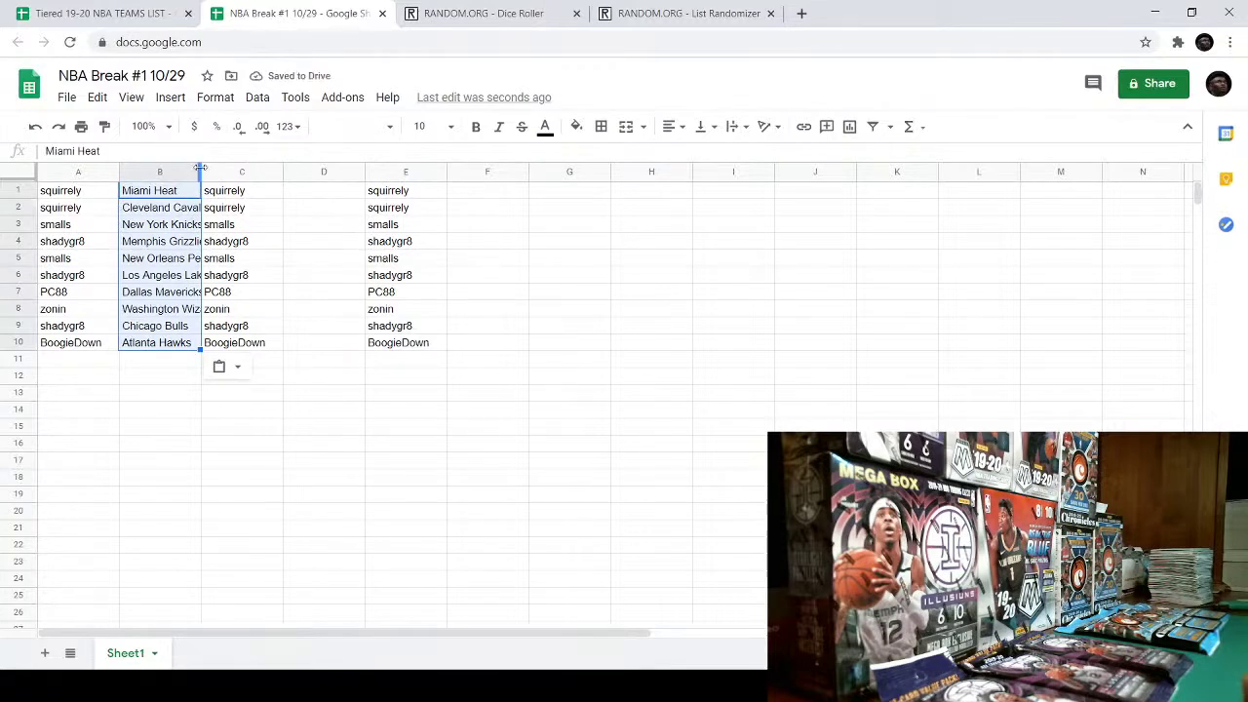
double_click(201, 170)
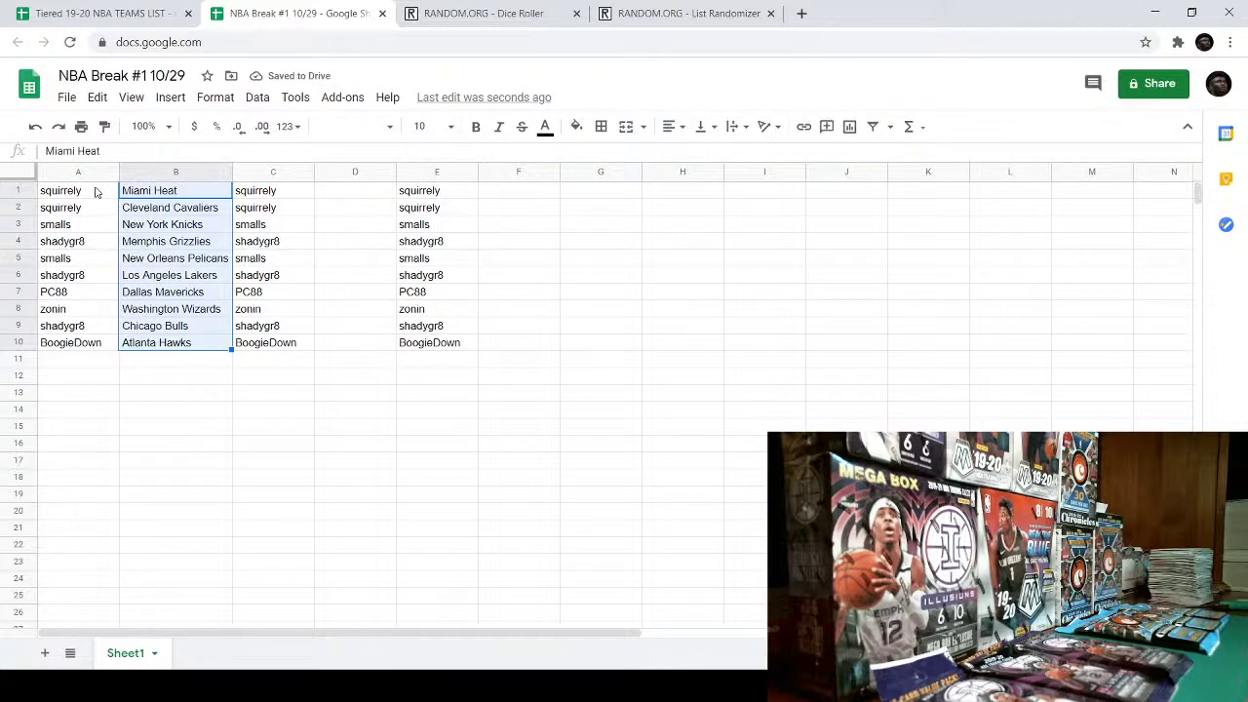
left_click(219, 515)
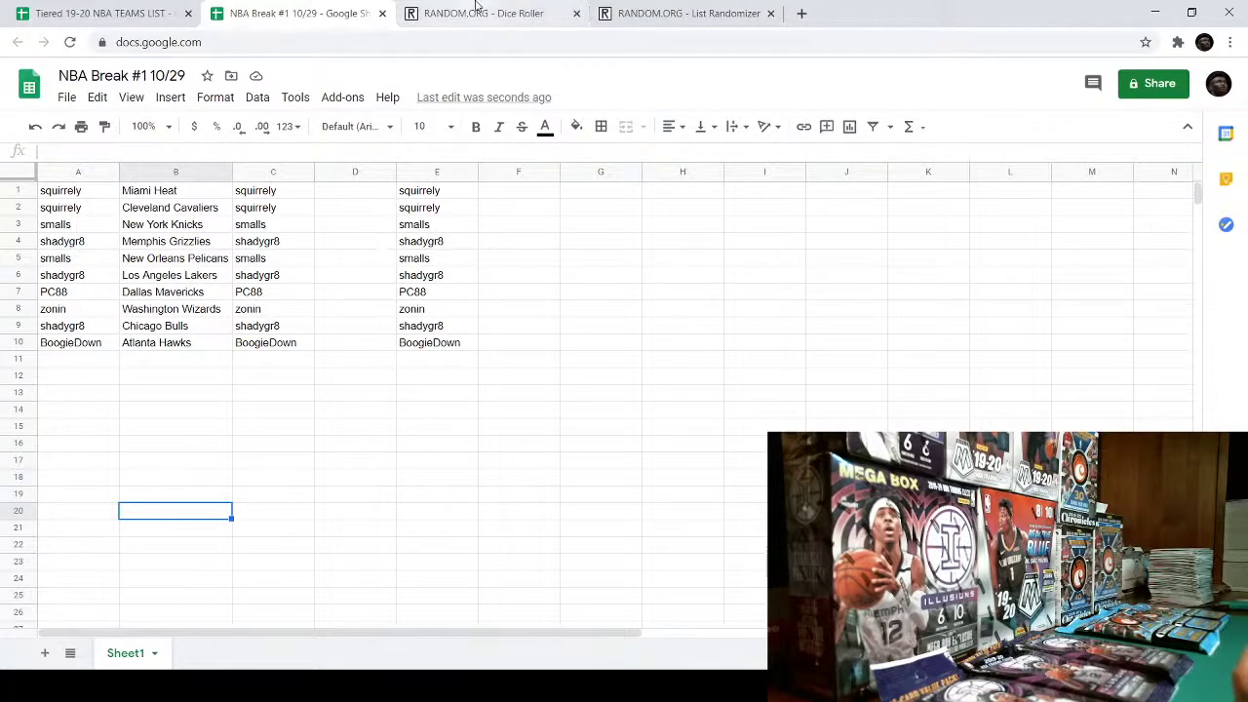
- Start a fresh List Randomizer form on RANDOM.ORG
left_click(683, 13)
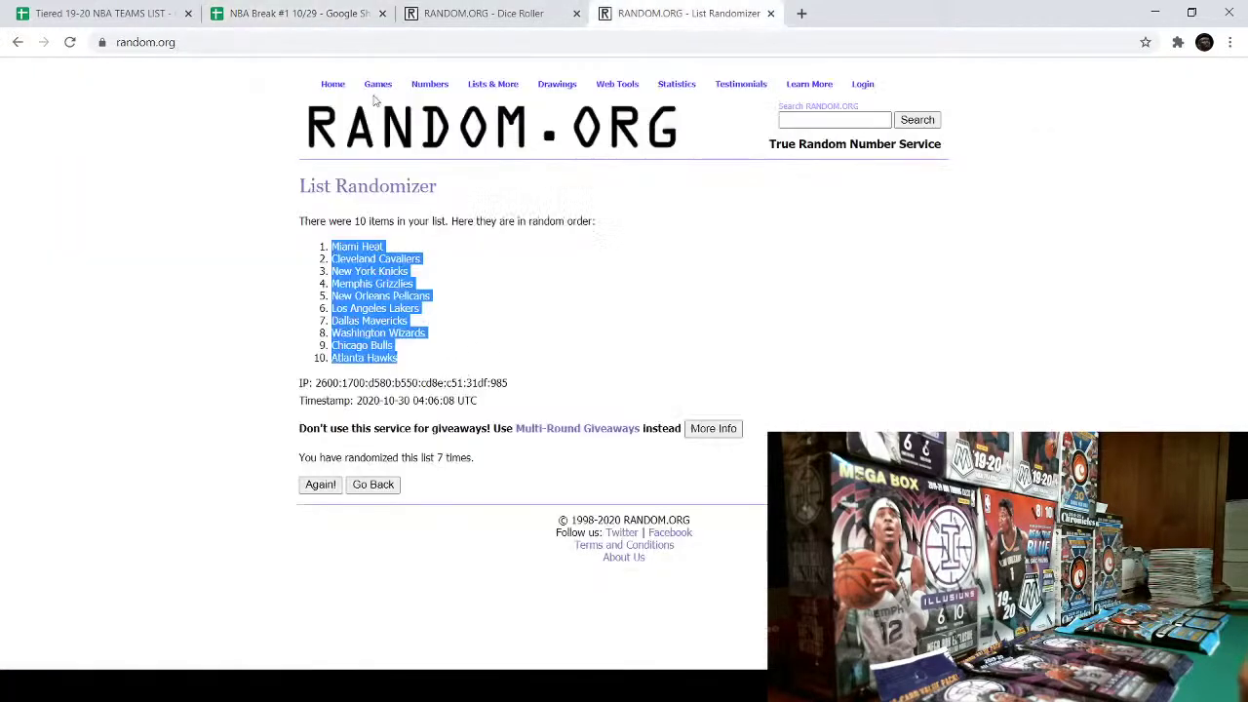
left_click(507, 103)
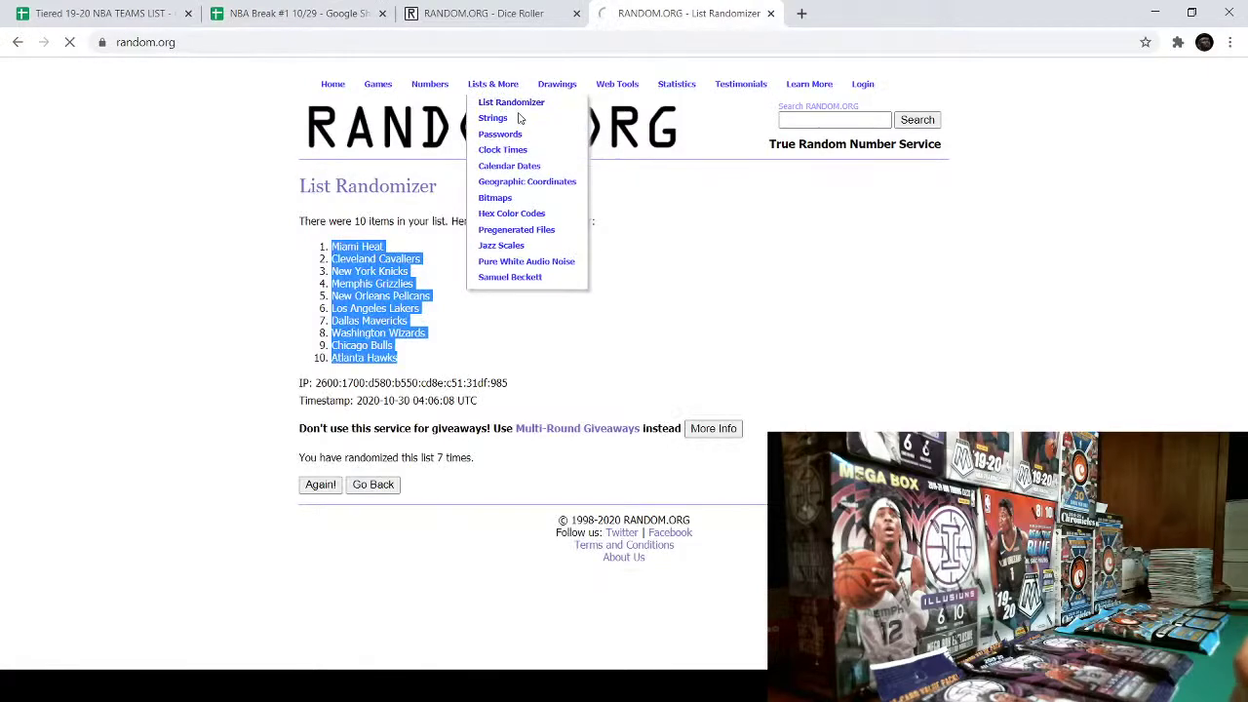
left_click(297, 13)
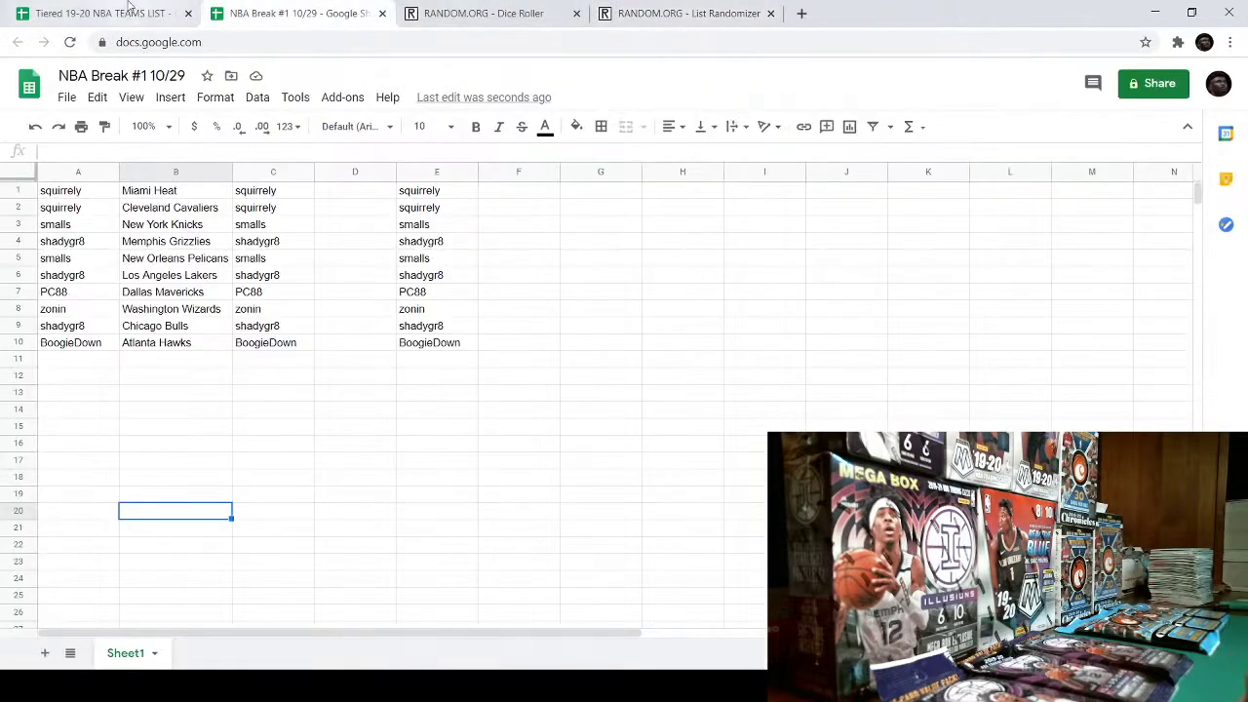
- Copy the remaining twenty teams, Boston Celtics through Utah Jazz, from the tiered list
left_click(129, 12)
left_click(282, 323)
left_click_drag(85, 369, 104, 487)
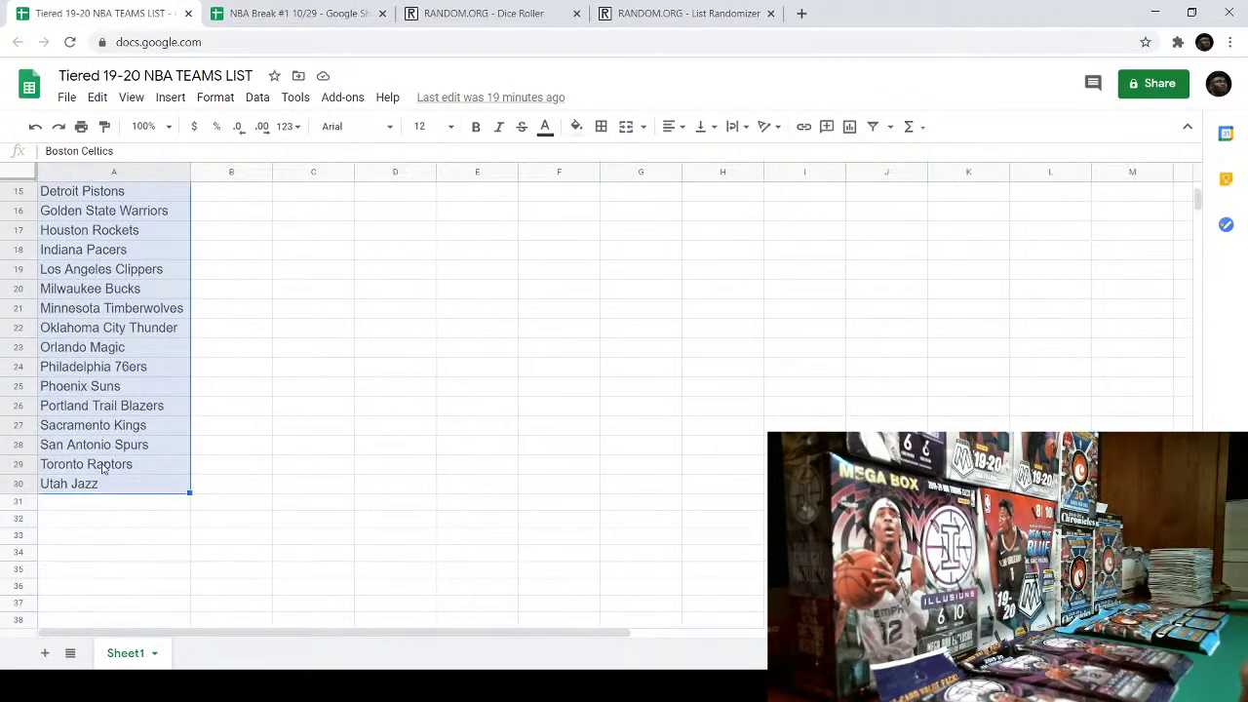
right_click(102, 467)
left_click(162, 148)
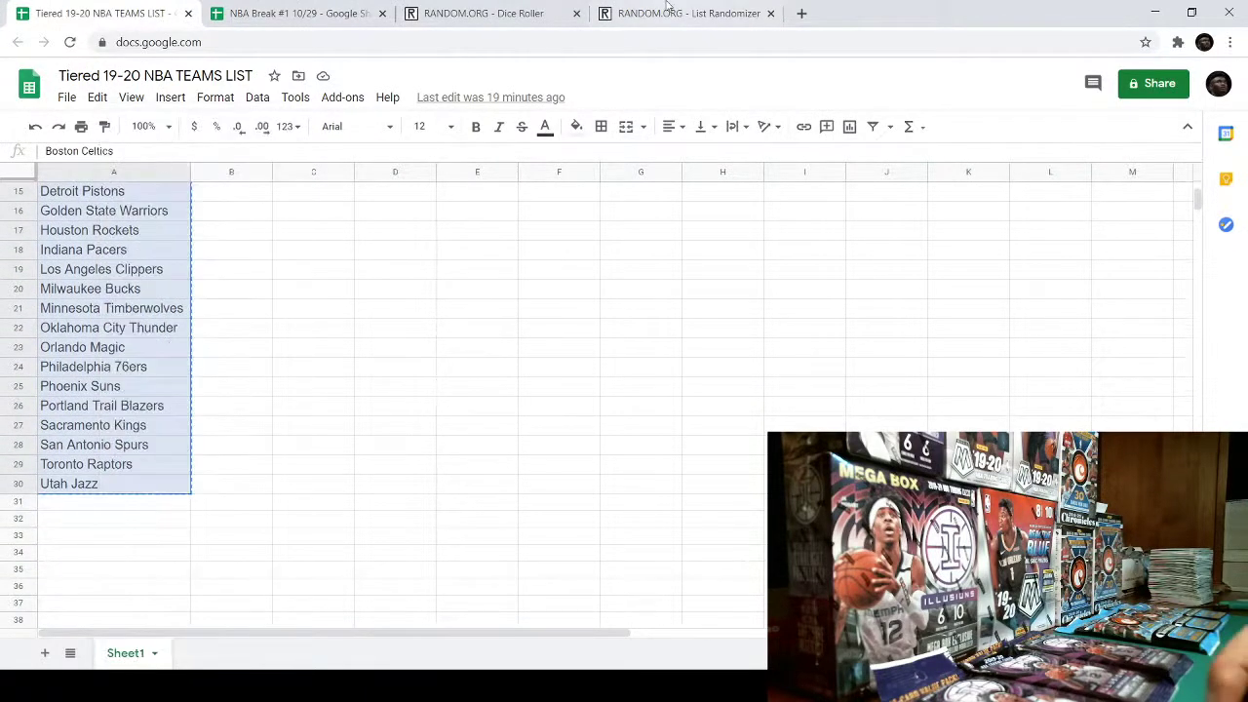
- Paste the twenty teams into the new randomizer's list box
left_click(667, 13)
left_click(393, 360)
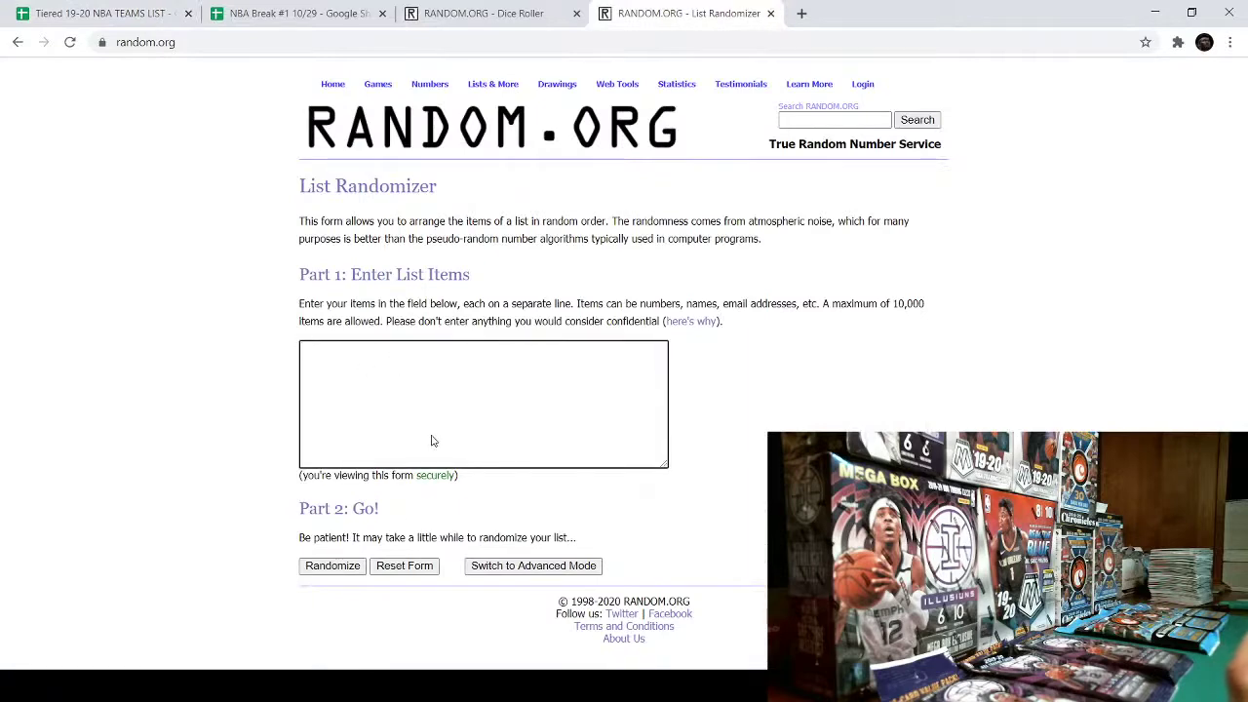
key("ctrl+v")
left_click(472, 15)
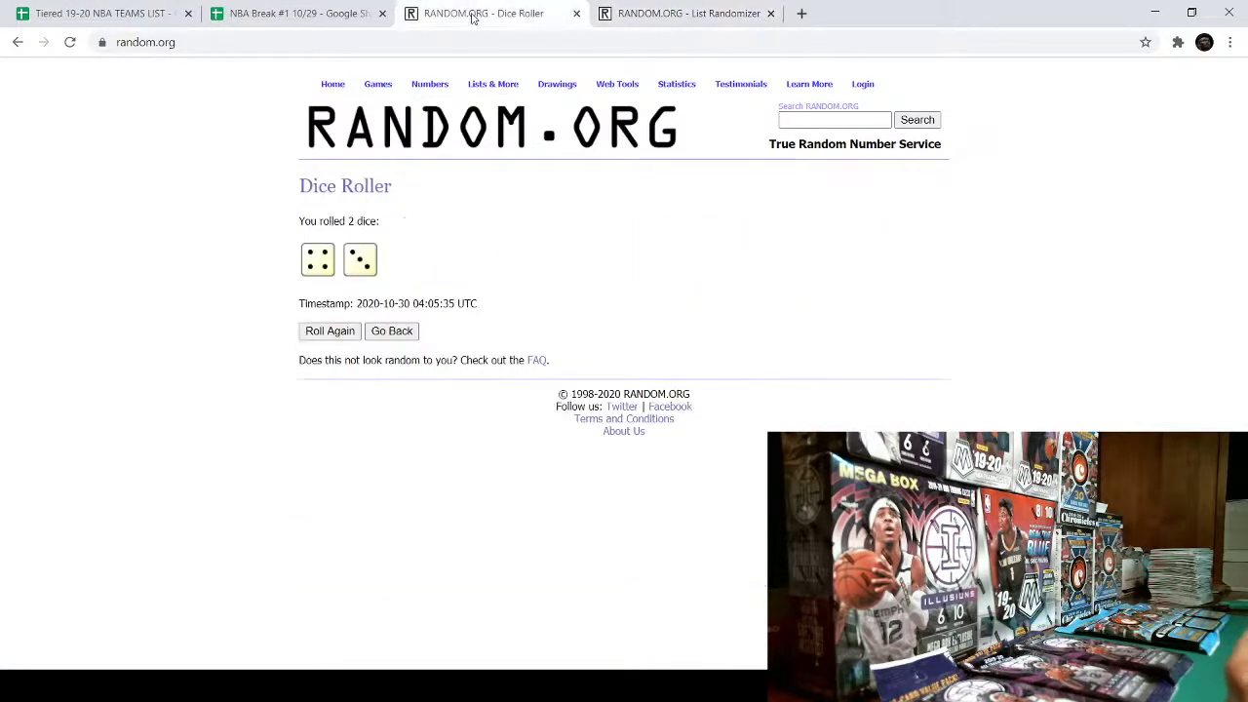
left_click(328, 9)
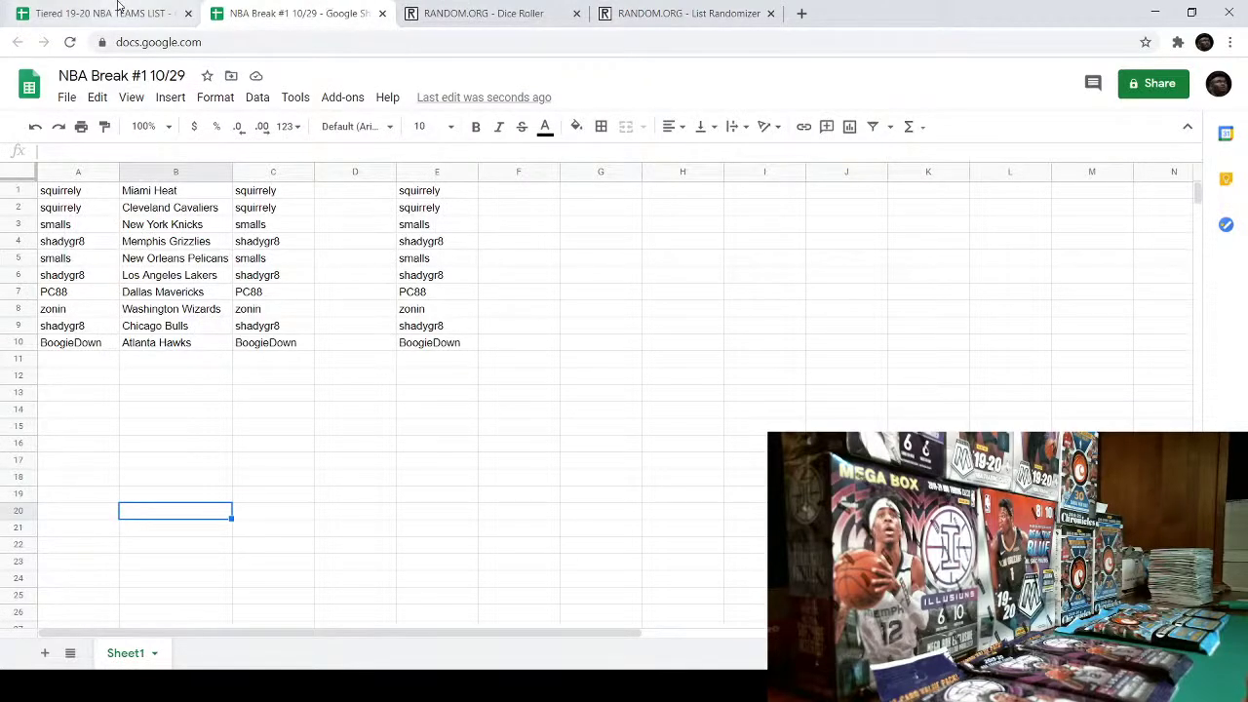
- Start a fresh dice roller and roll the two dice five times
left_click(492, 14)
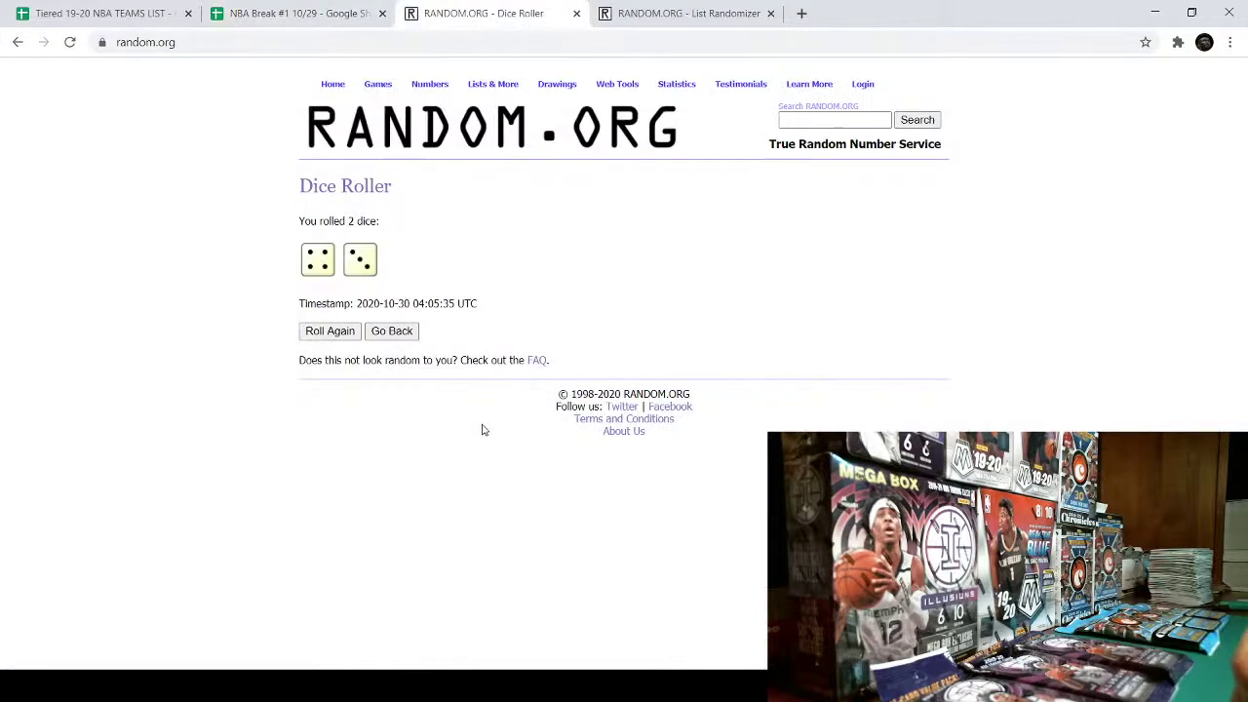
mouse_move(382, 86)
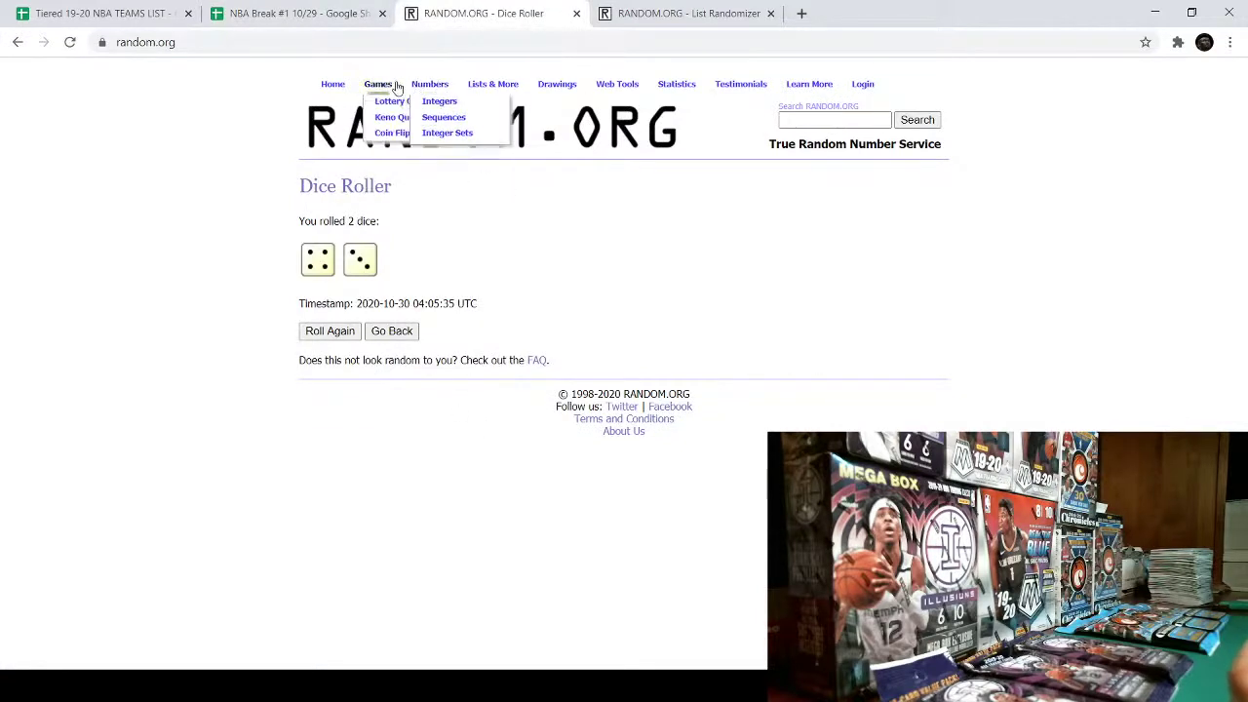
left_click(397, 151)
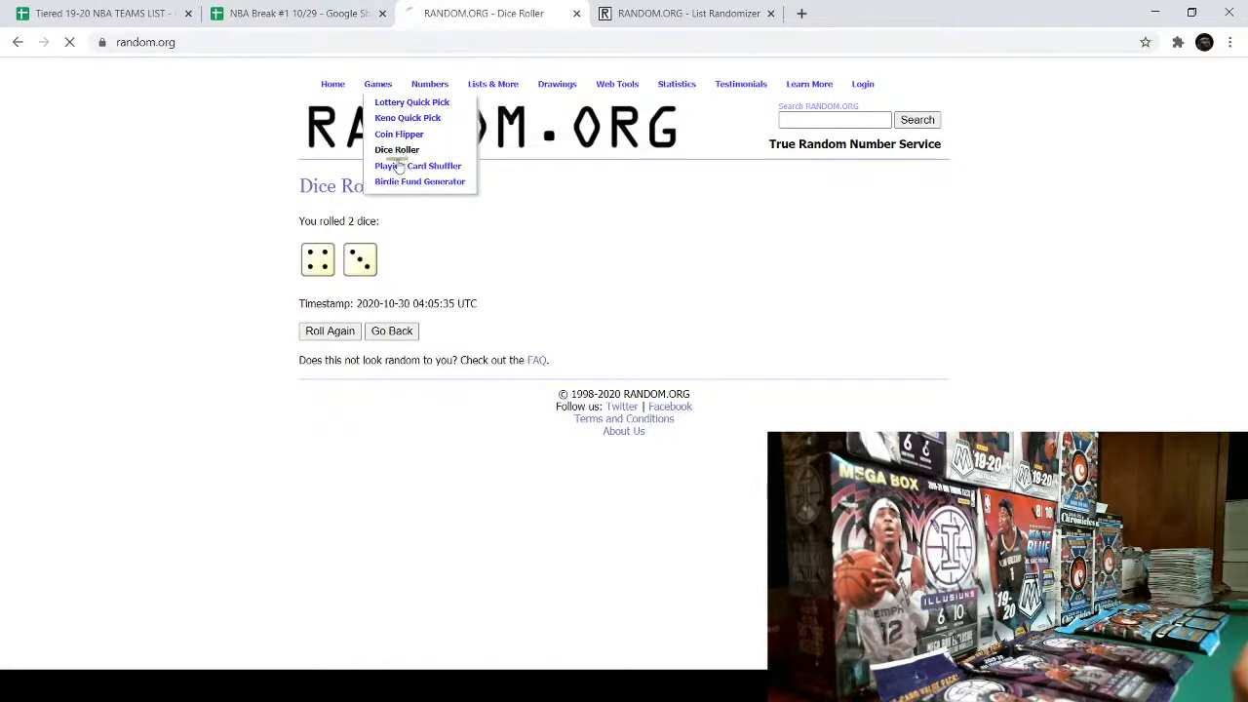
left_click(335, 298)
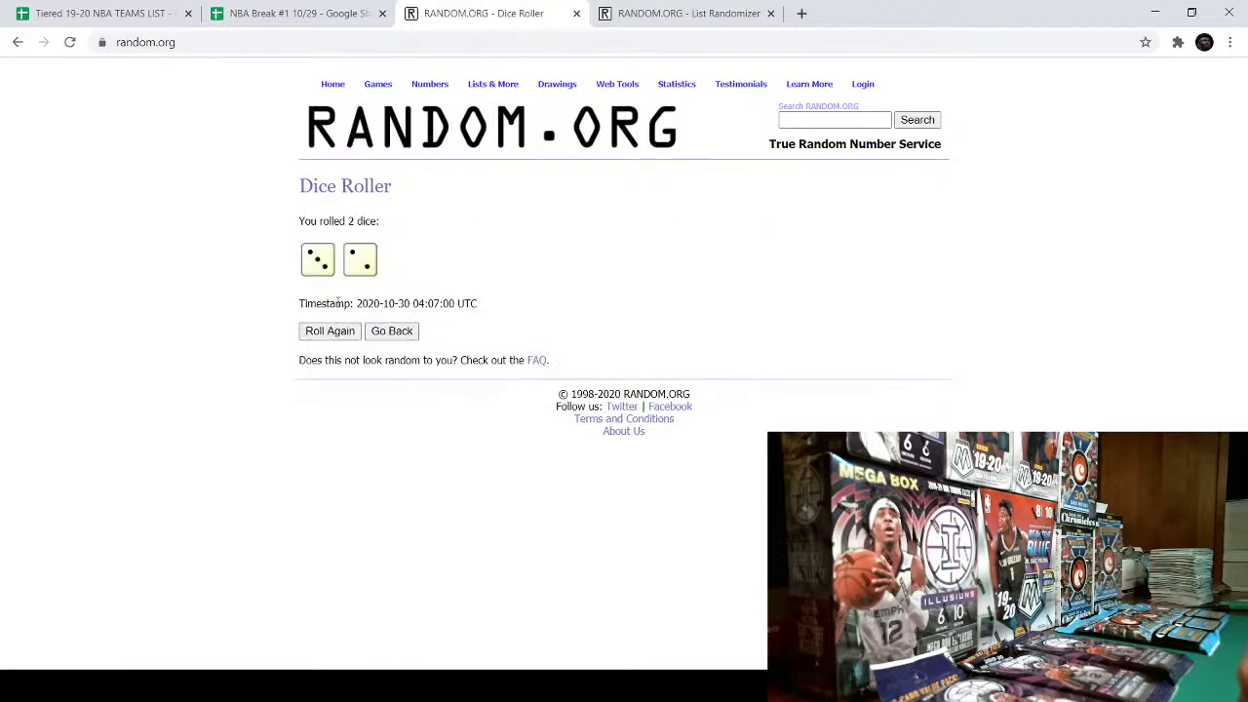
left_click(331, 335)
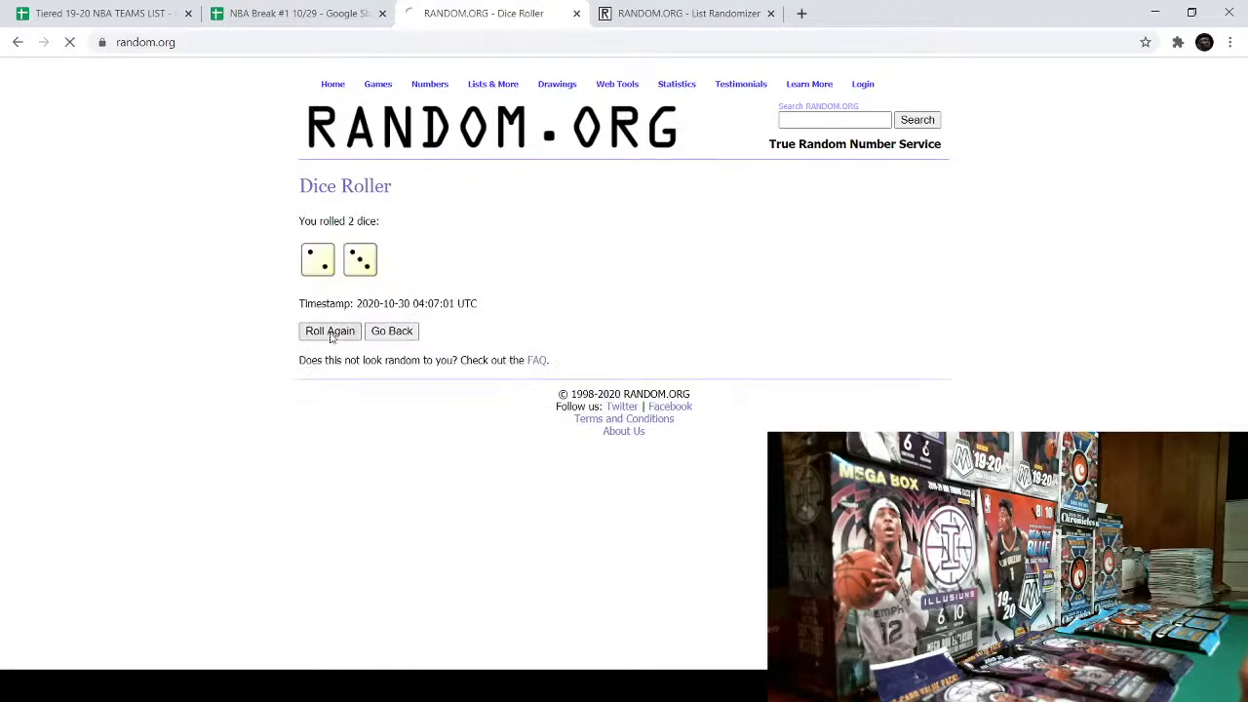
left_click(331, 335)
left_click(330, 336)
left_click(330, 336)
- Randomize the twenty teams three times and select the new order, Philadelphia 76ers to Houston Rockets
left_click(690, 13)
scroll(616, 364, "up", 1)
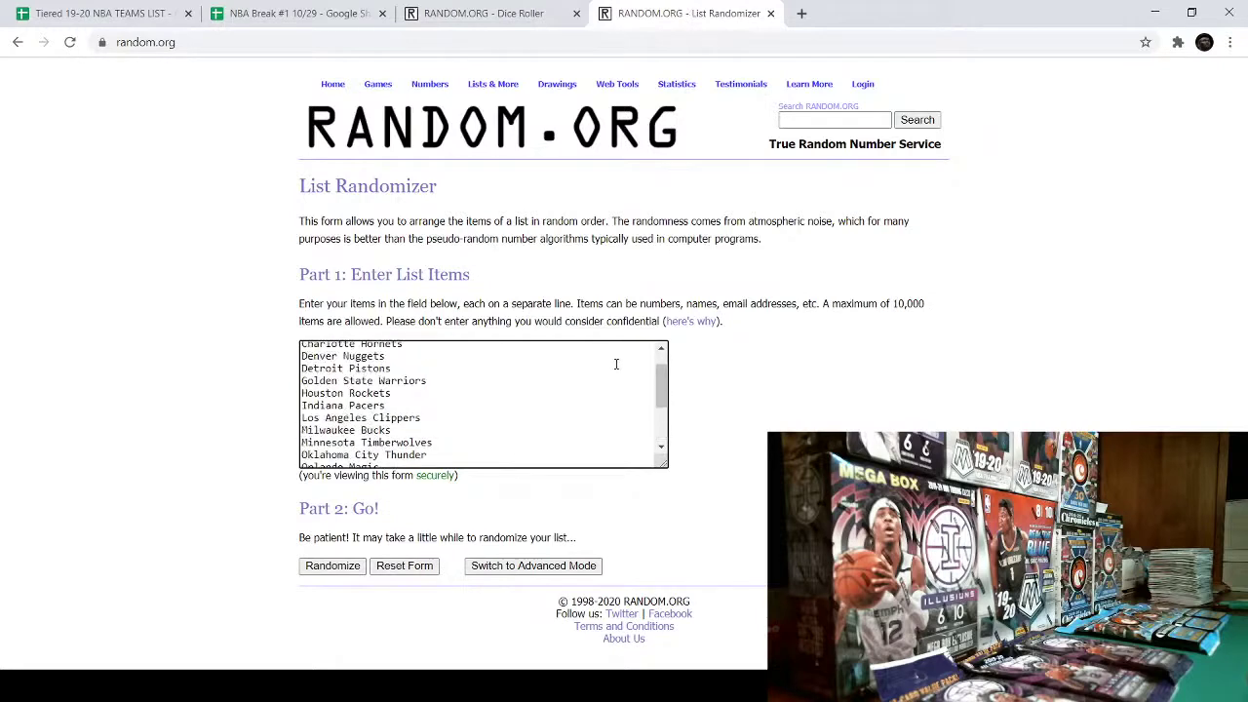
scroll(616, 364, "down", 1)
left_click(332, 566)
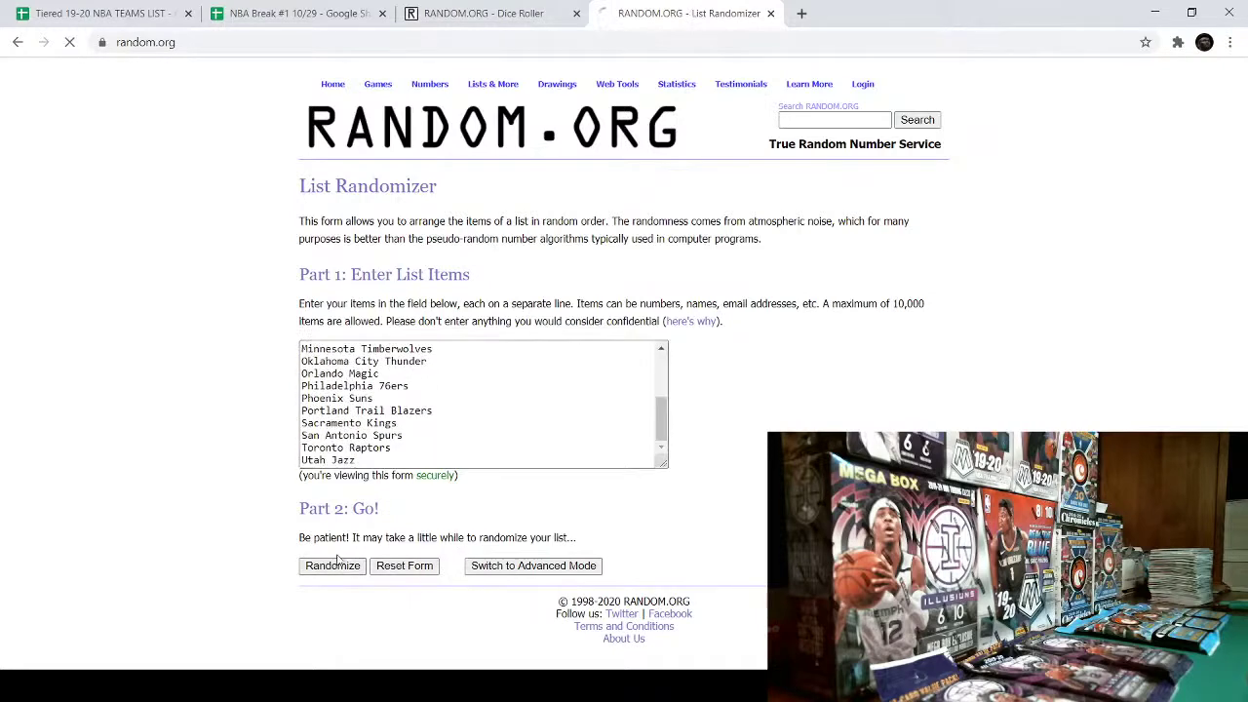
left_click(313, 574)
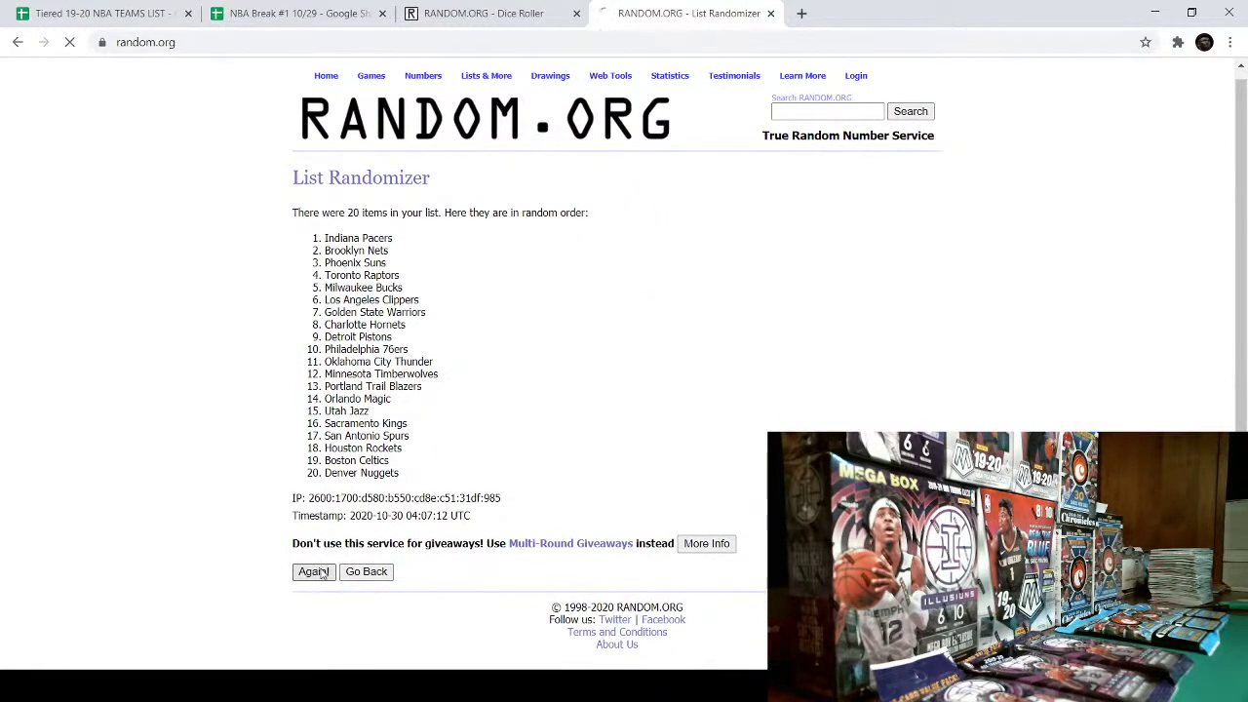
left_click(312, 573)
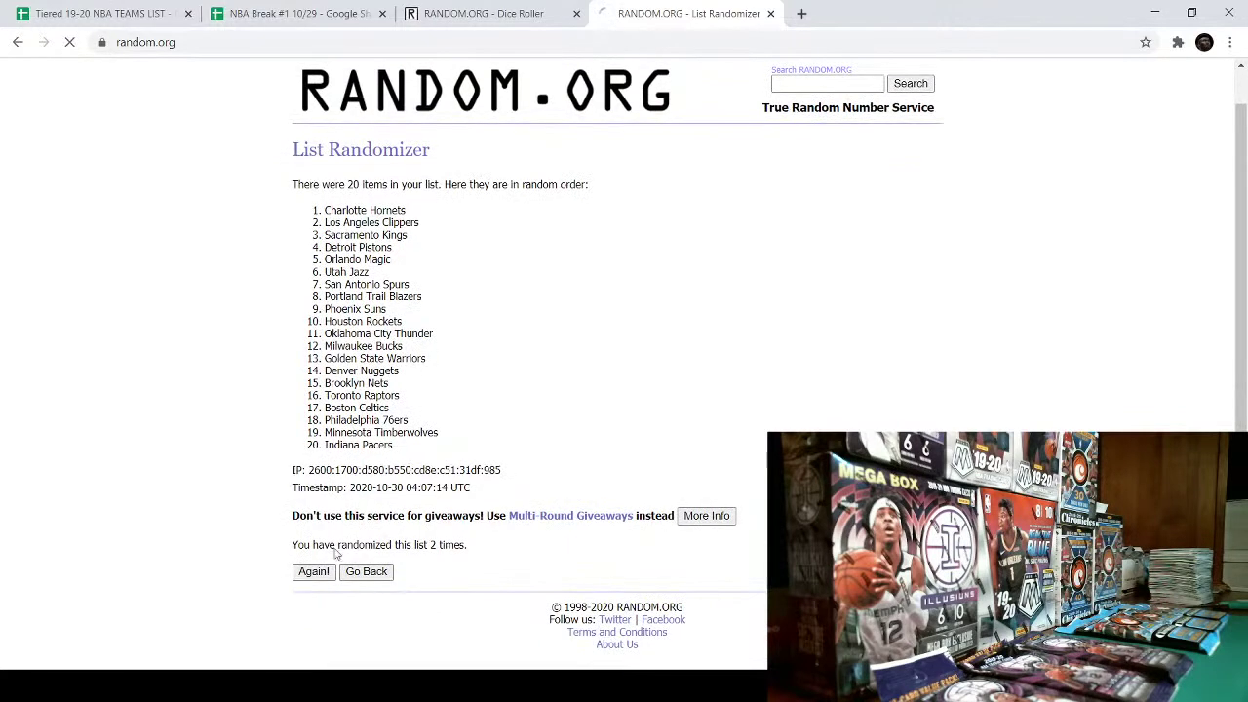
left_click_drag(321, 249, 469, 491)
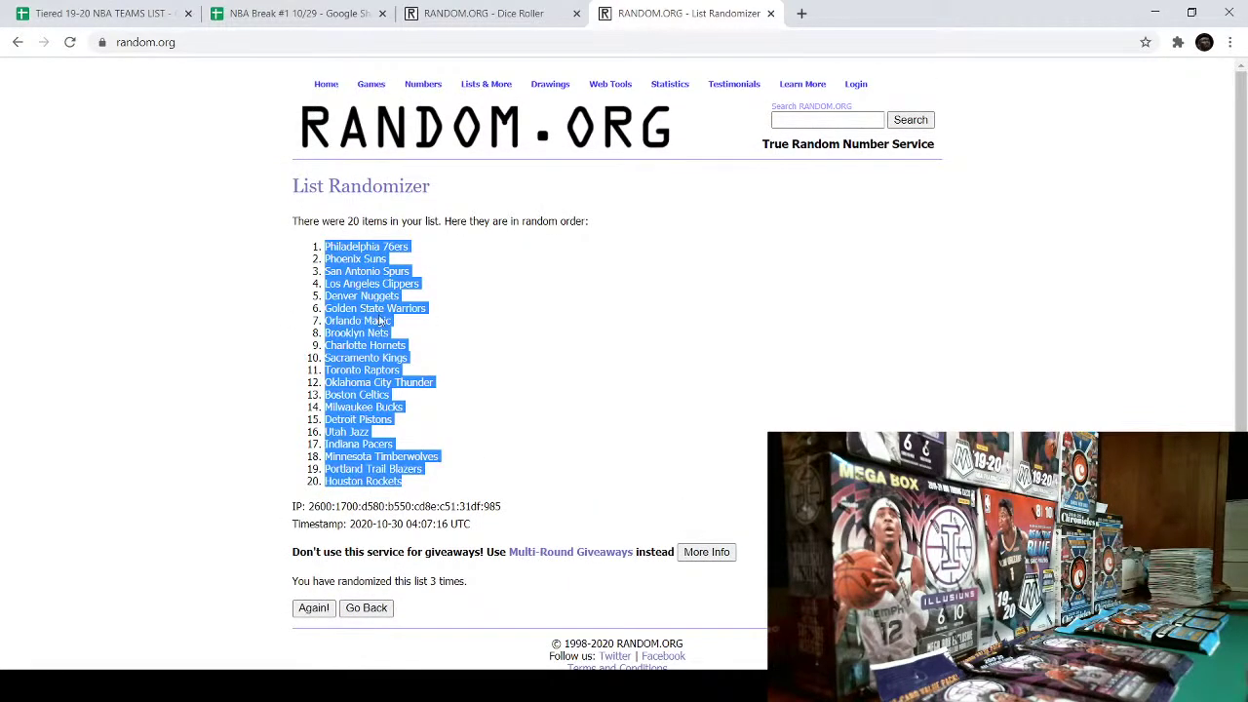
- Paste the twenty shuffled NBA teams into column D starting at D1 of the NBA Break sheet
left_click(293, 13)
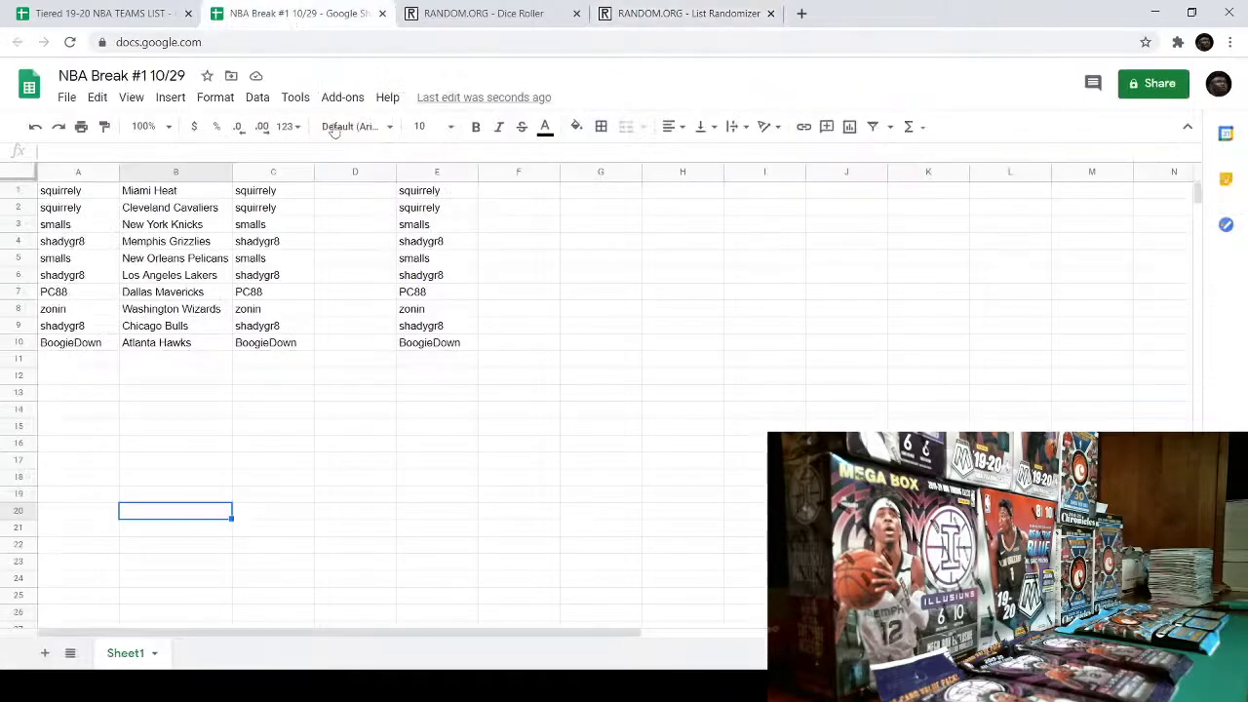
right_click(325, 192)
left_click(375, 173)
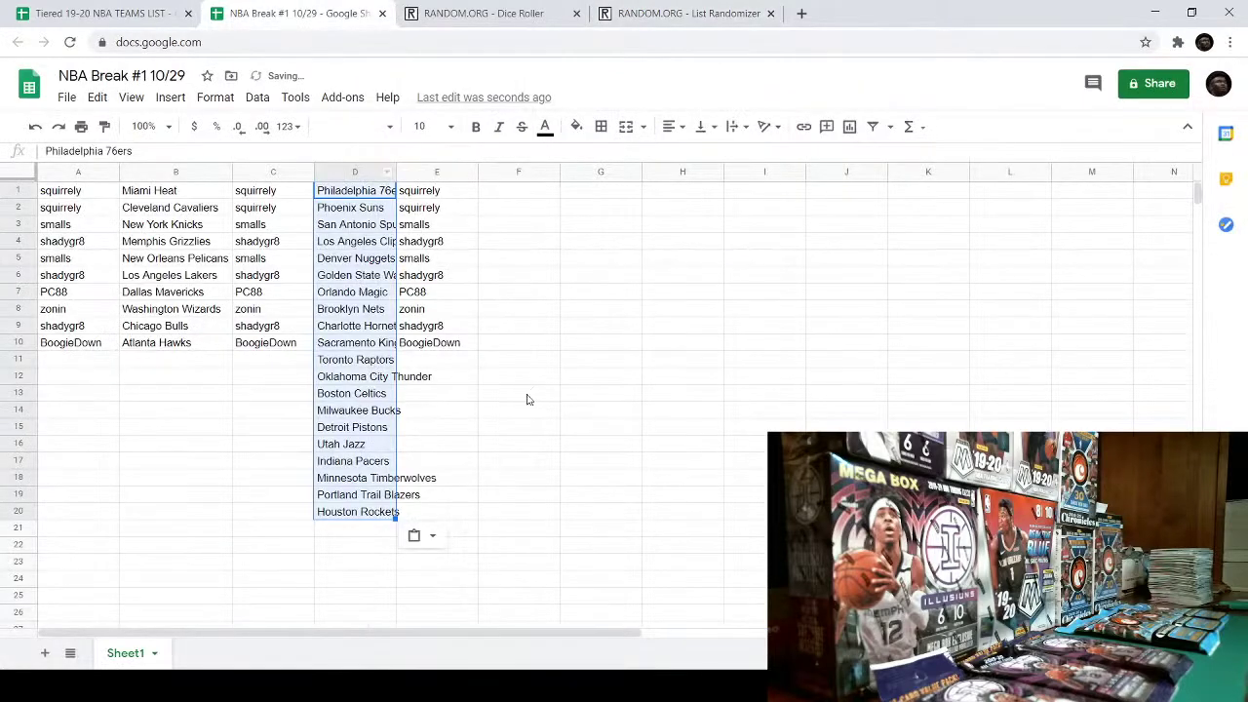
left_click(599, 393)
- Move teams 11–20 from D11:D20 to F1:F10 and autofit column D's width
left_click_drag(355, 360, 397, 514)
key("ctrl+c")
right_click(353, 371)
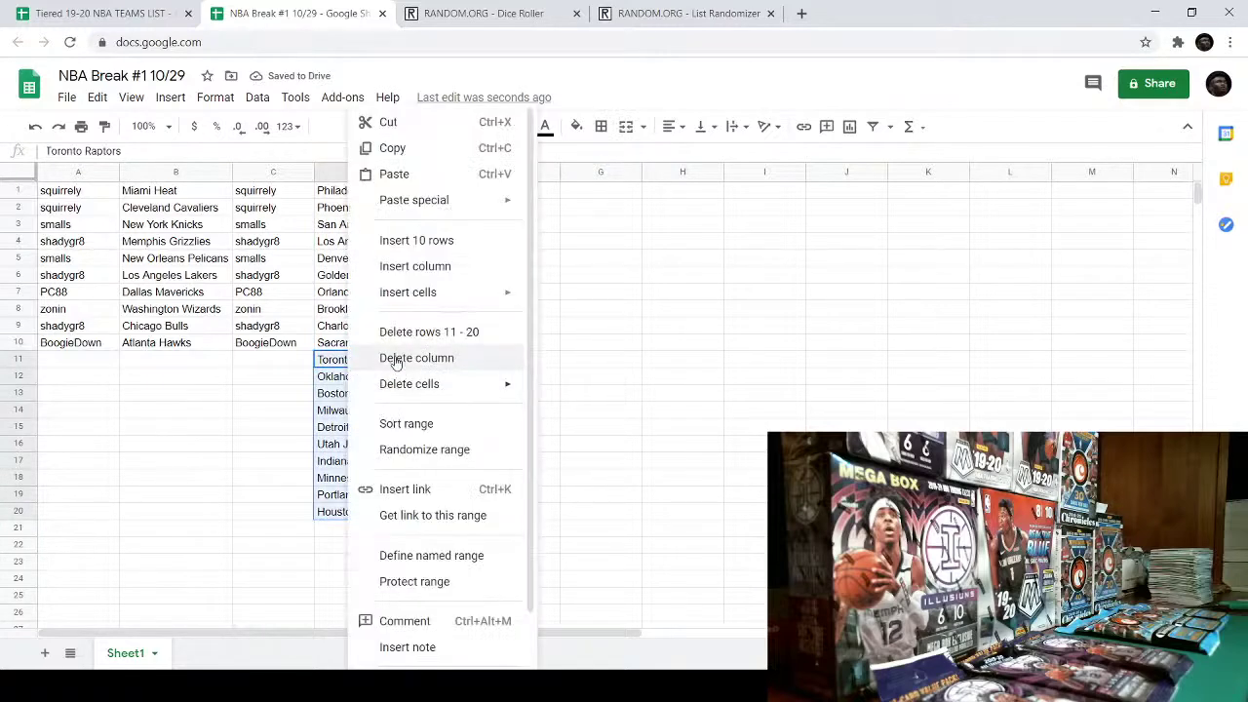
left_click(413, 126)
right_click(488, 189)
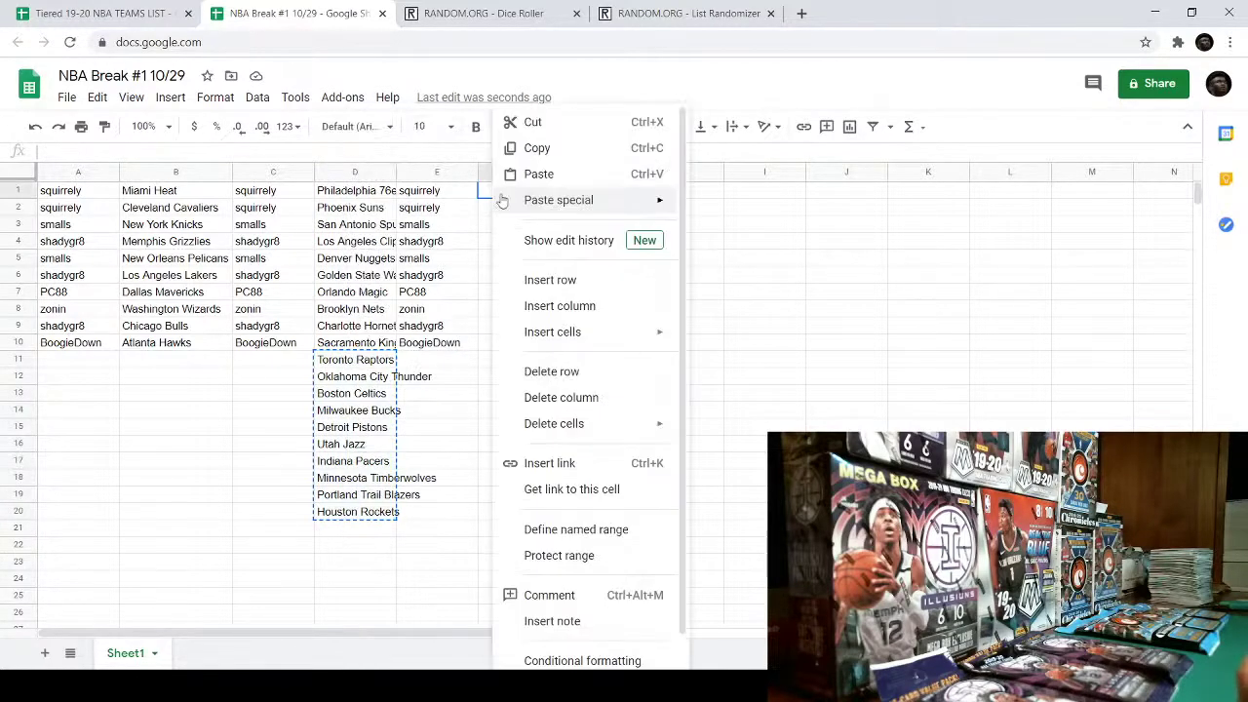
left_click(541, 178)
left_click(710, 500)
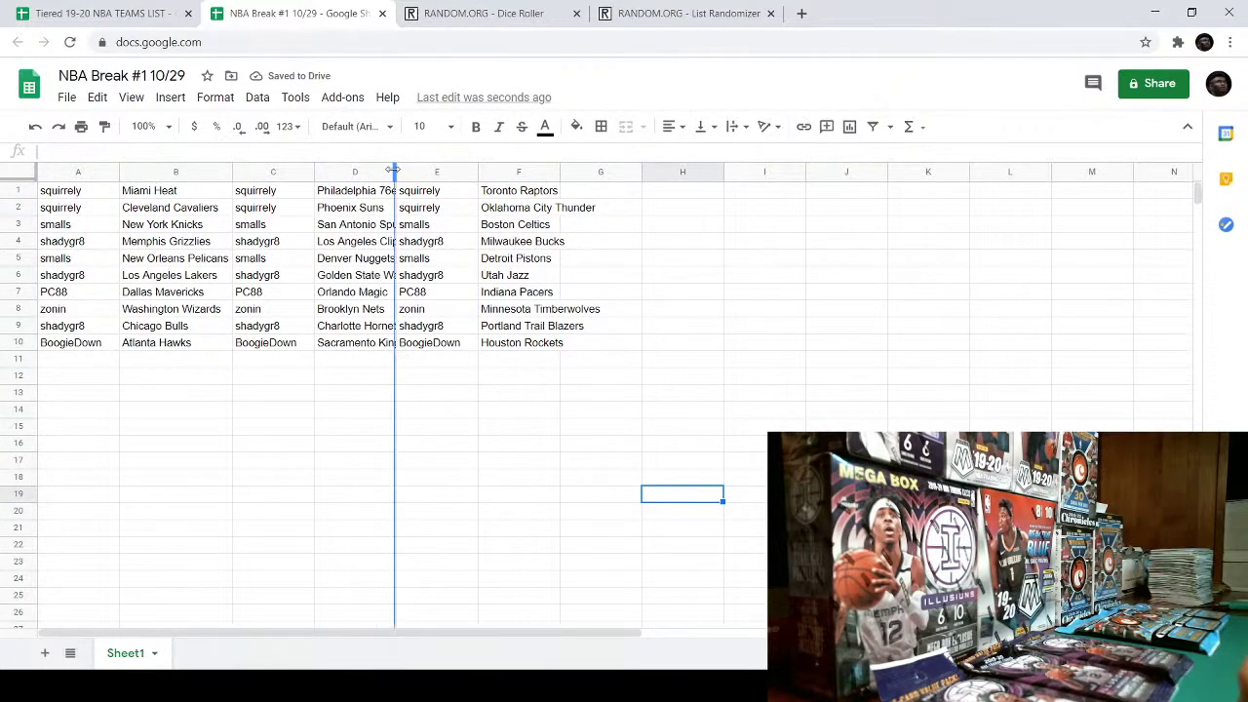
double_click(396, 178)
left_click_drag(97, 193, 105, 342)
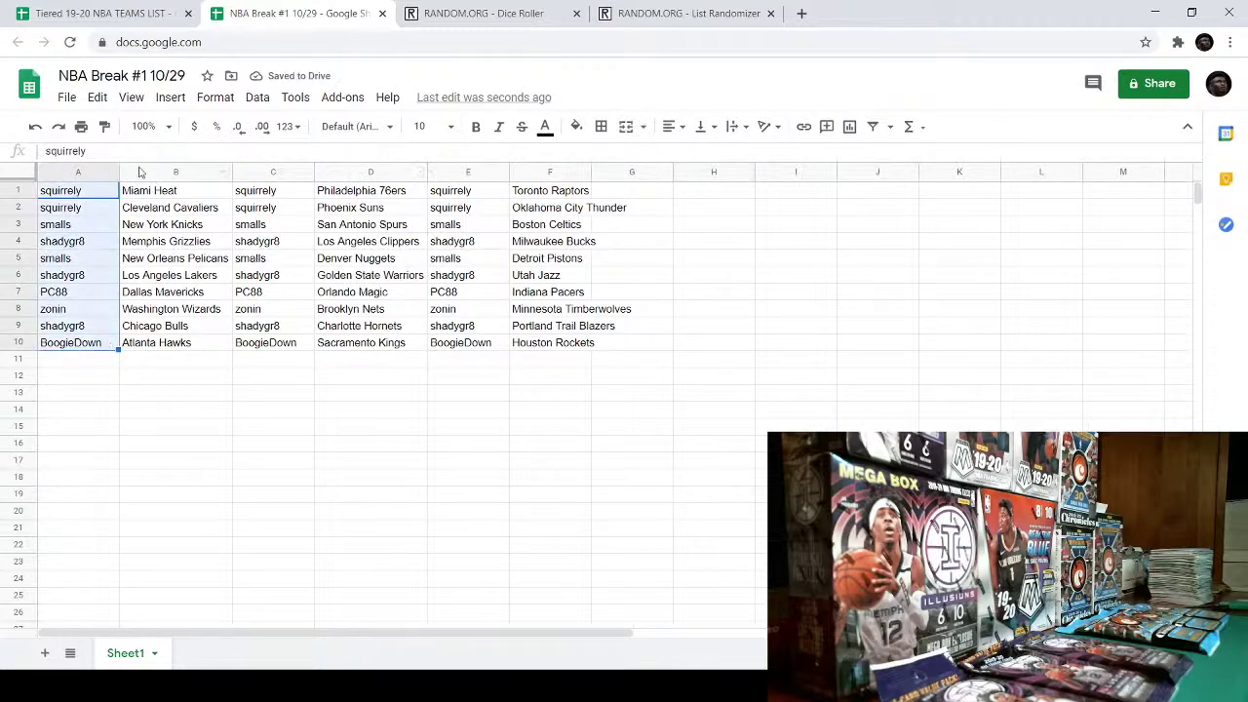
- Bold the participant names in A1:A10, C1:C10 and E1:E10
left_click(475, 127)
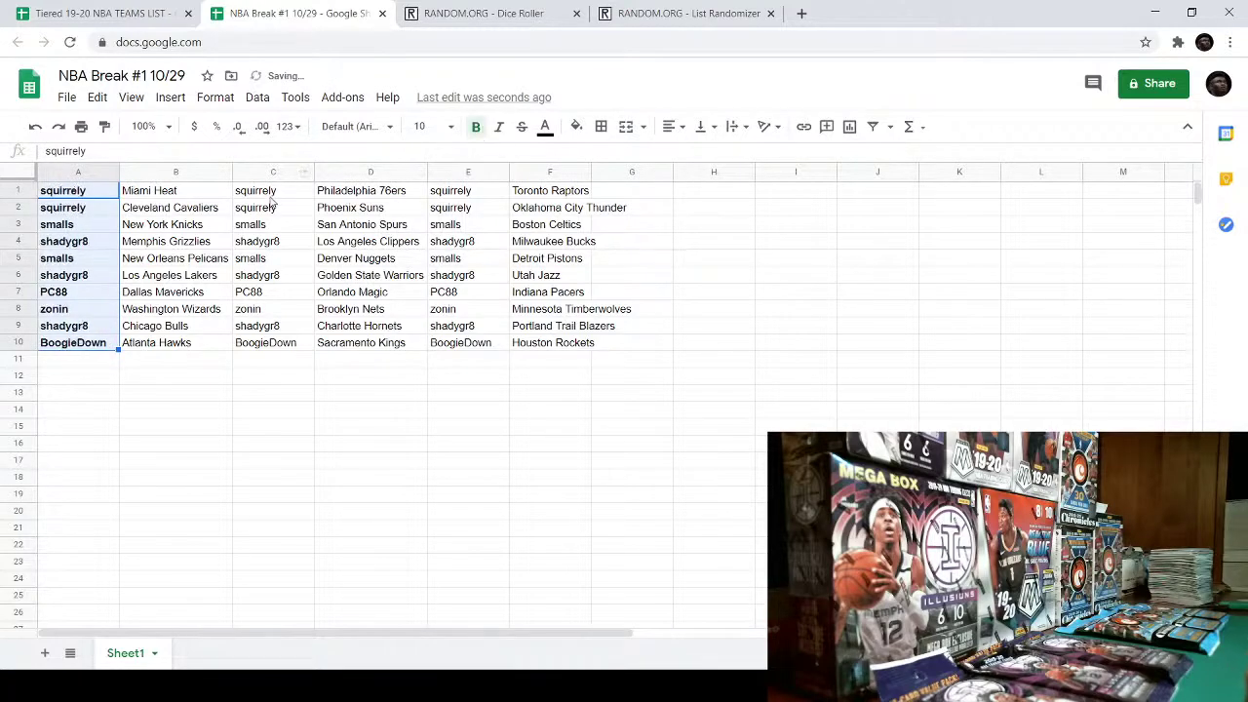
left_click_drag(273, 195, 306, 341)
left_click(476, 126)
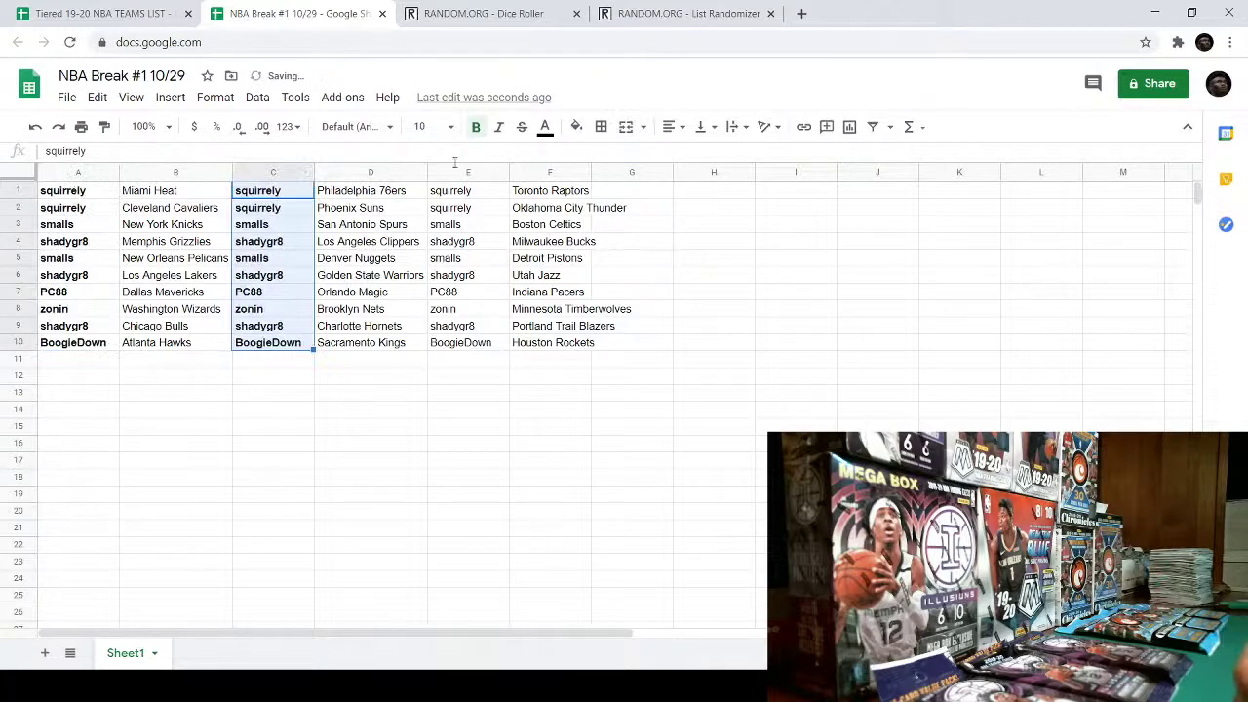
left_click_drag(446, 193, 463, 342)
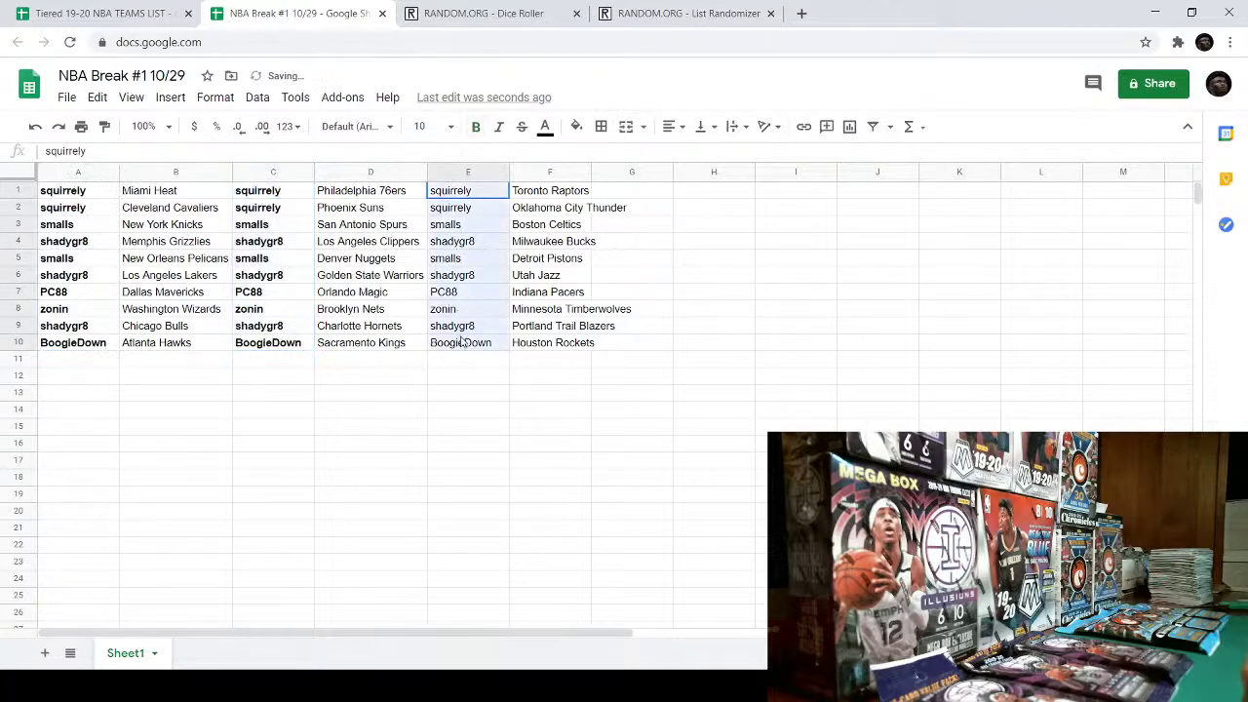
left_click(476, 126)
left_click(273, 444)
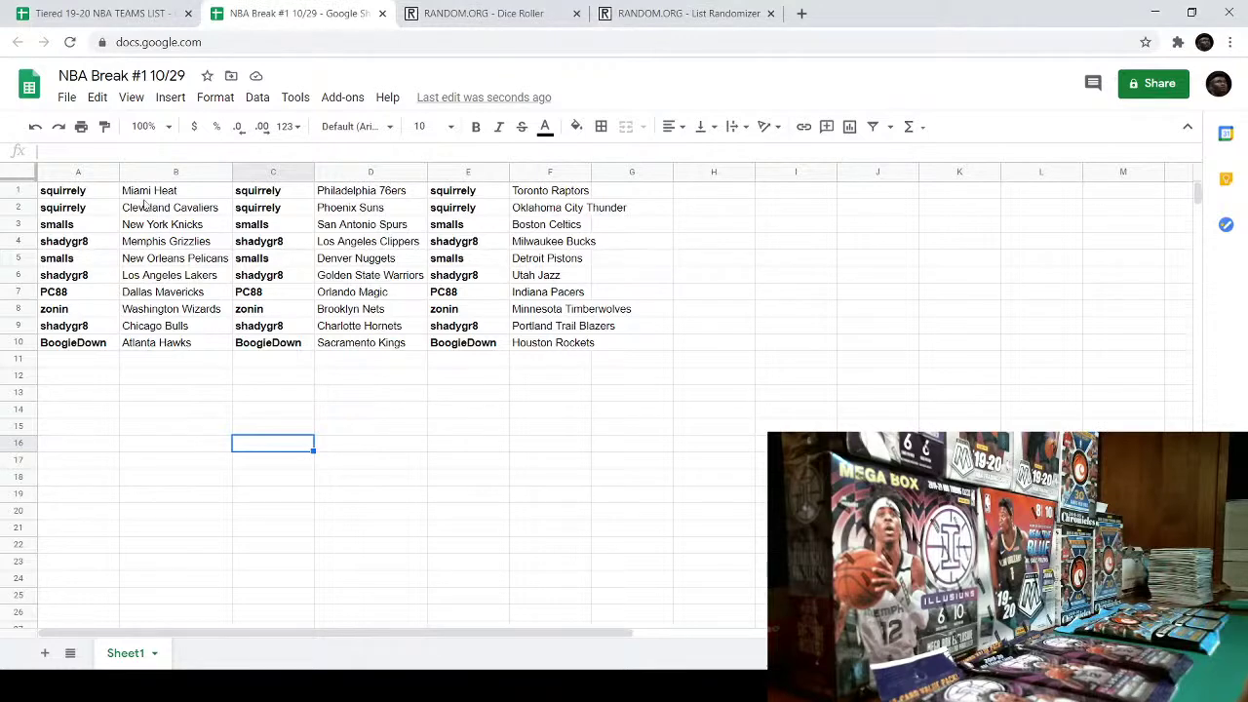
left_click_drag(73, 188, 585, 362)
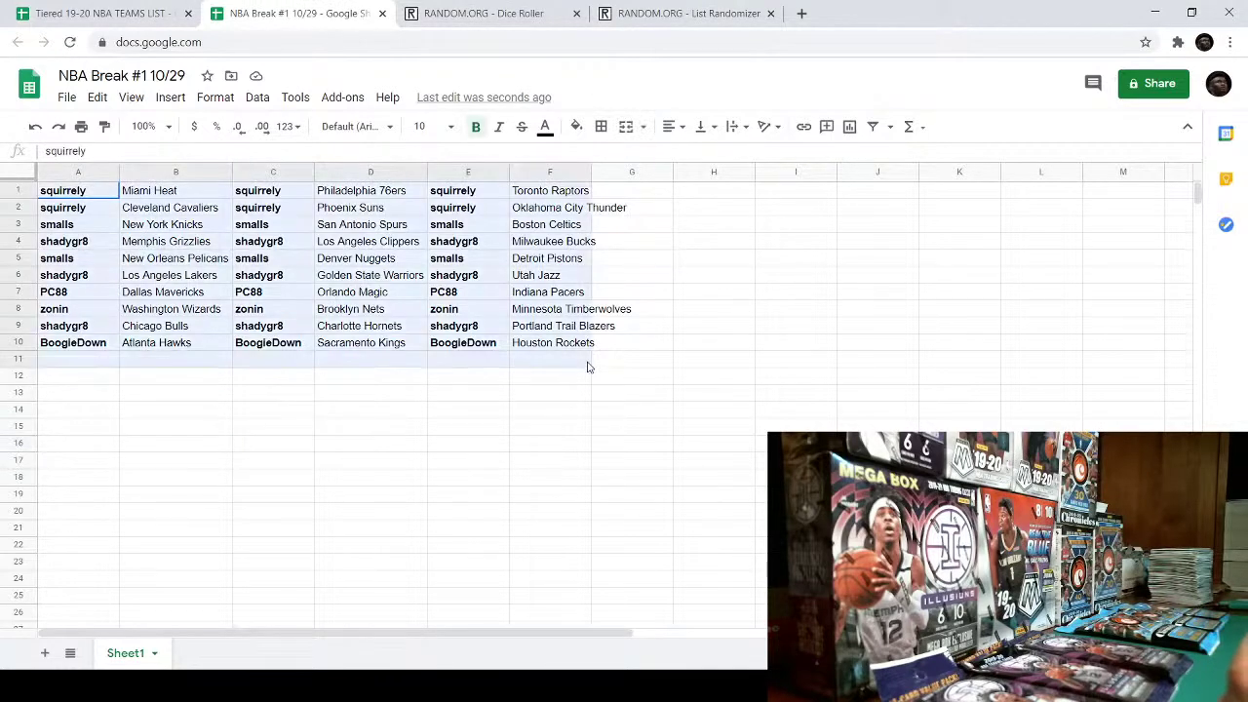
- Apply bold to the entire A1:F11 table
left_click(475, 127)
left_click(475, 127)
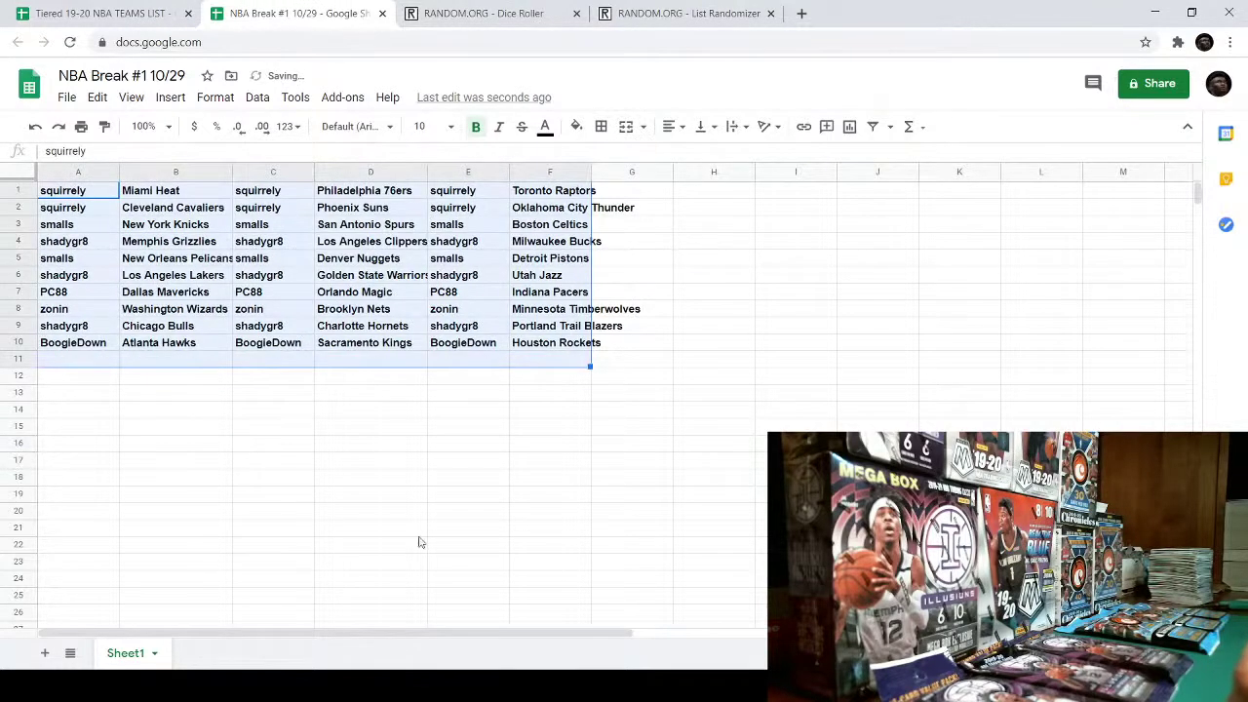
left_click(418, 543)
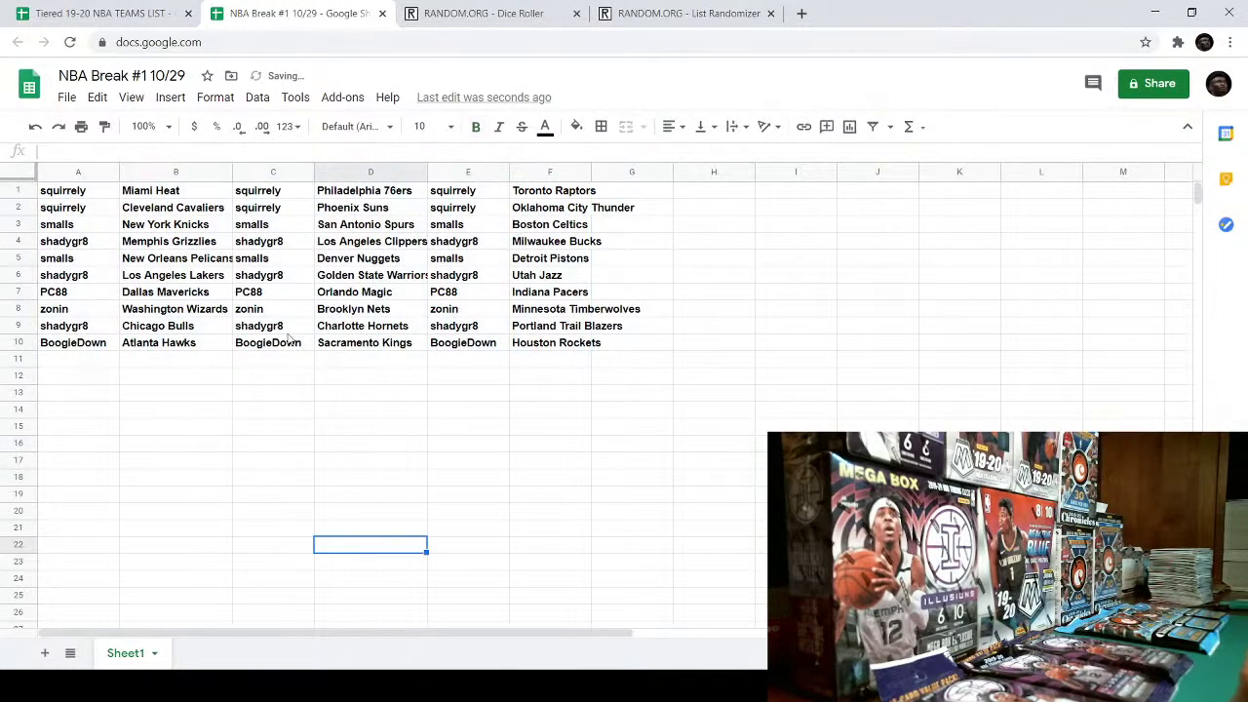
- Autofit columns A through F to their longest entries, e.g. Minnesota Timberwolves
double_click(121, 172)
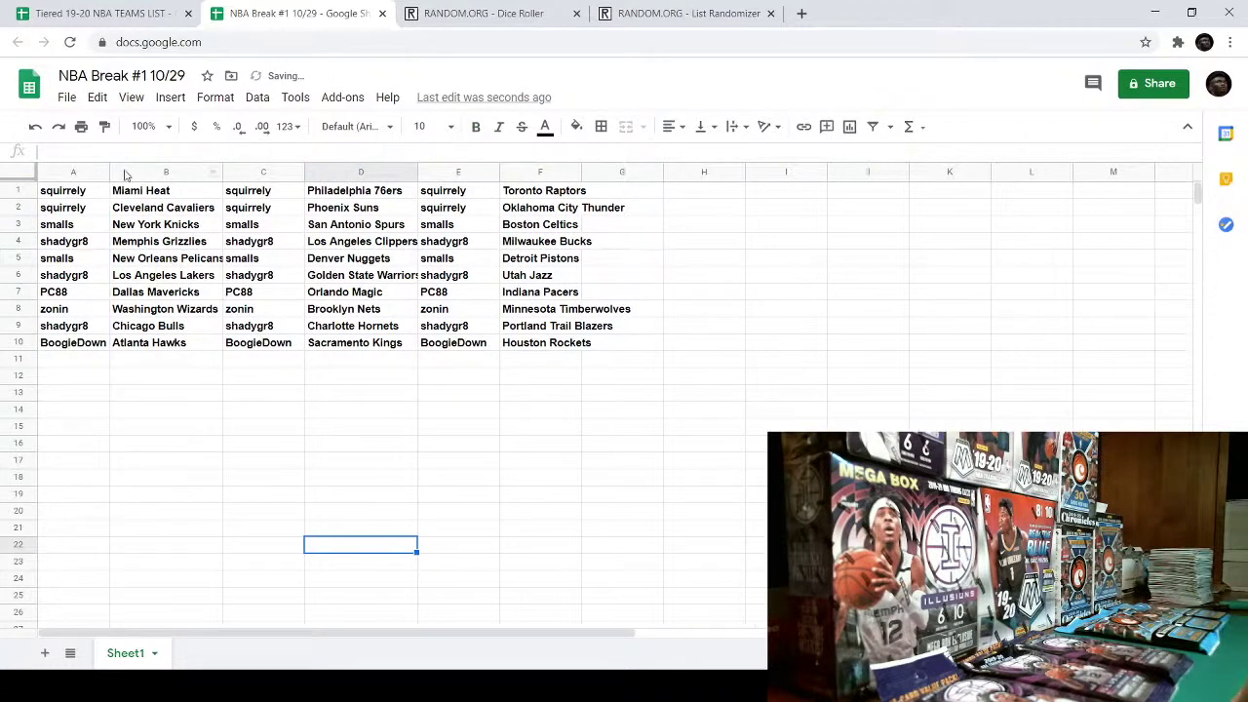
double_click(222, 172)
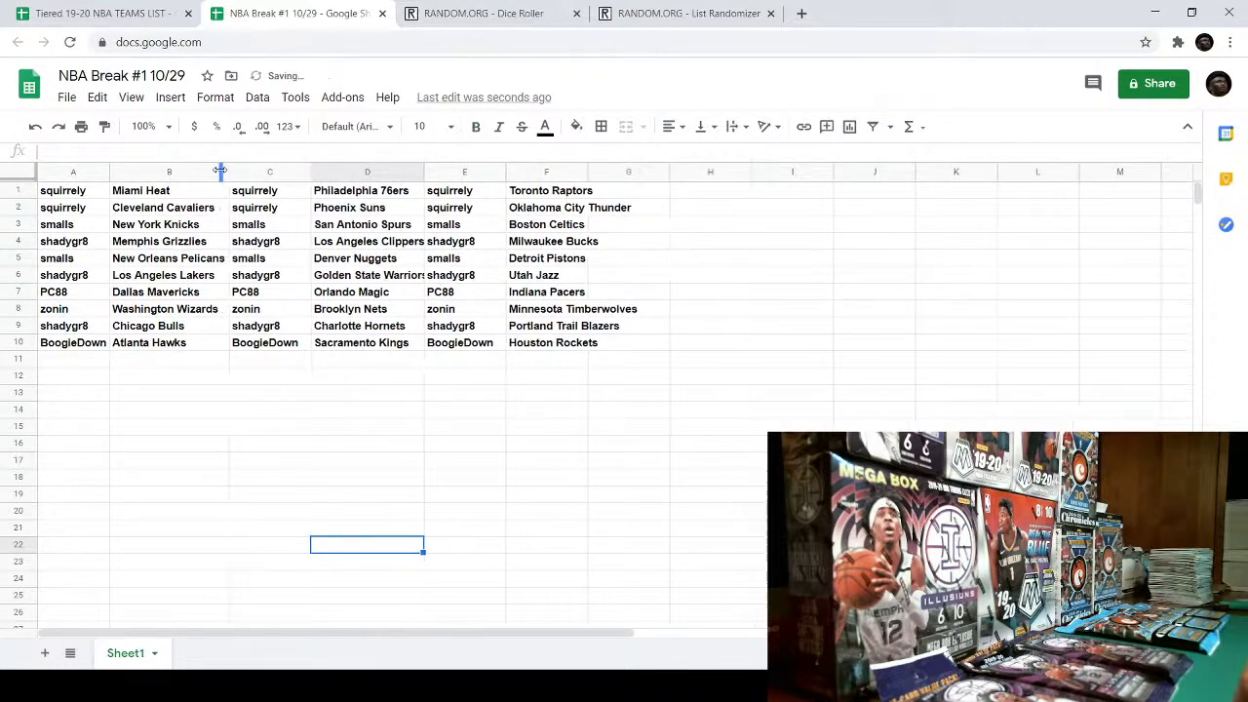
double_click(310, 172)
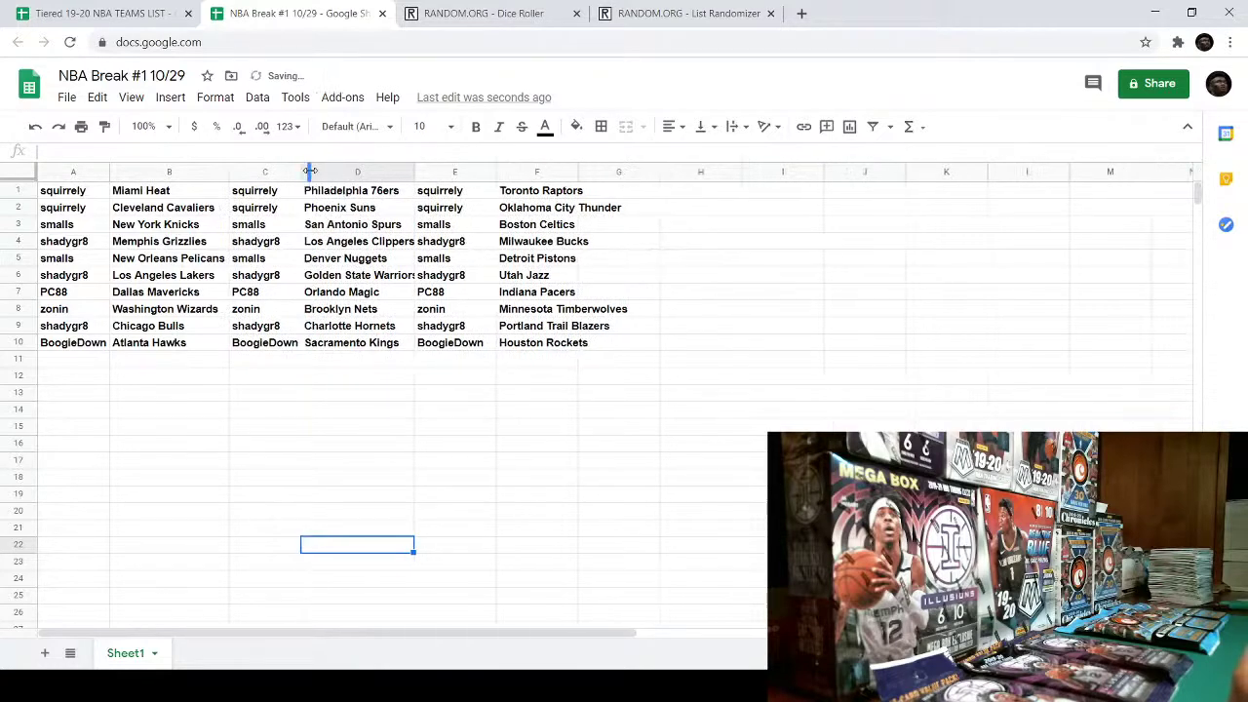
double_click(414, 172)
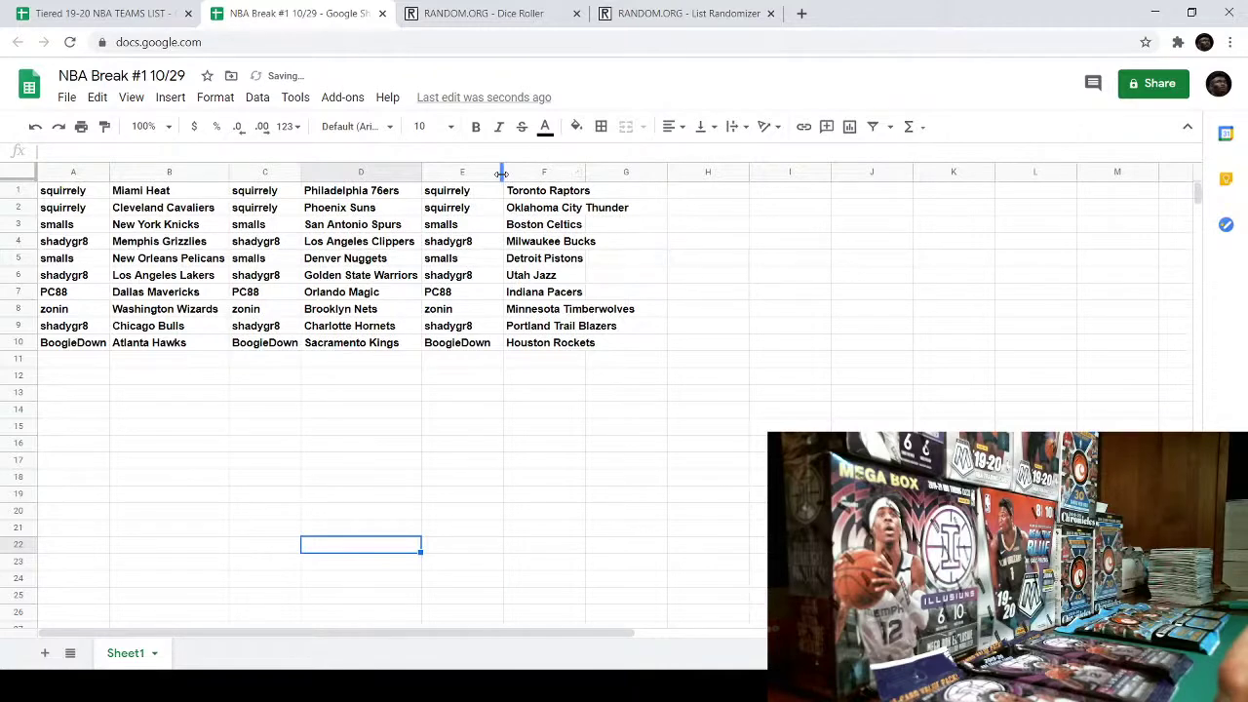
double_click(501, 173)
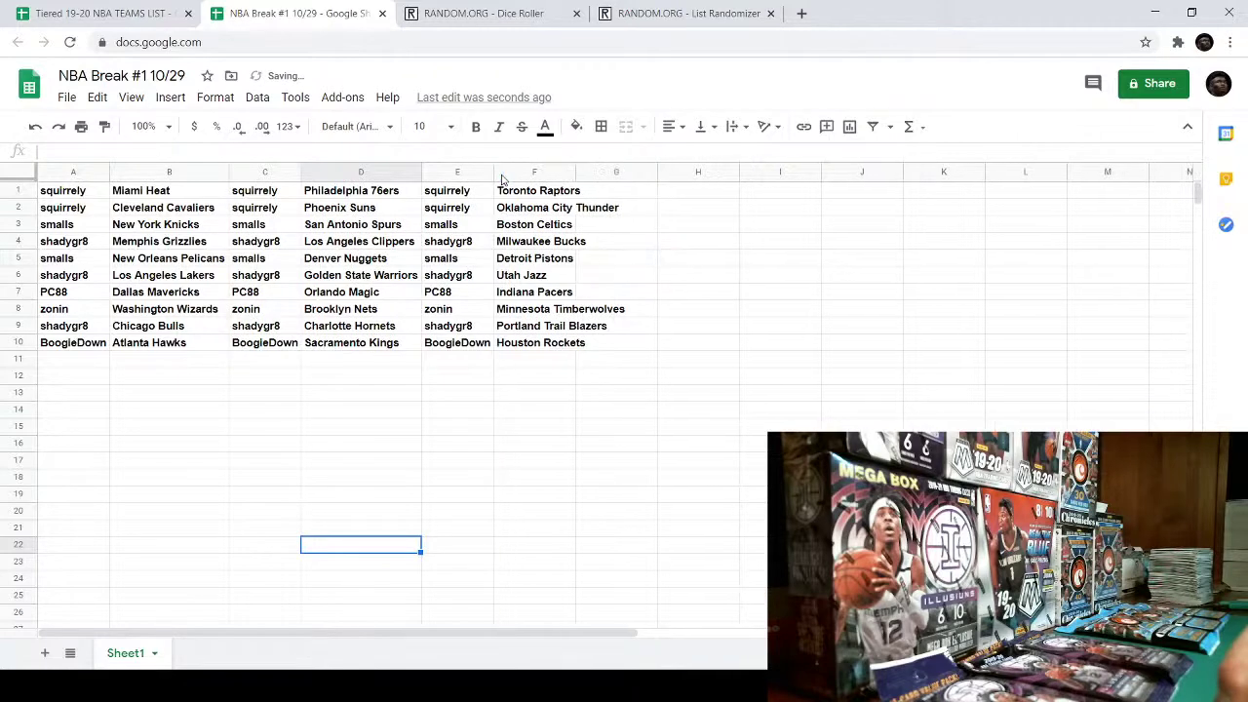
double_click(575, 173)
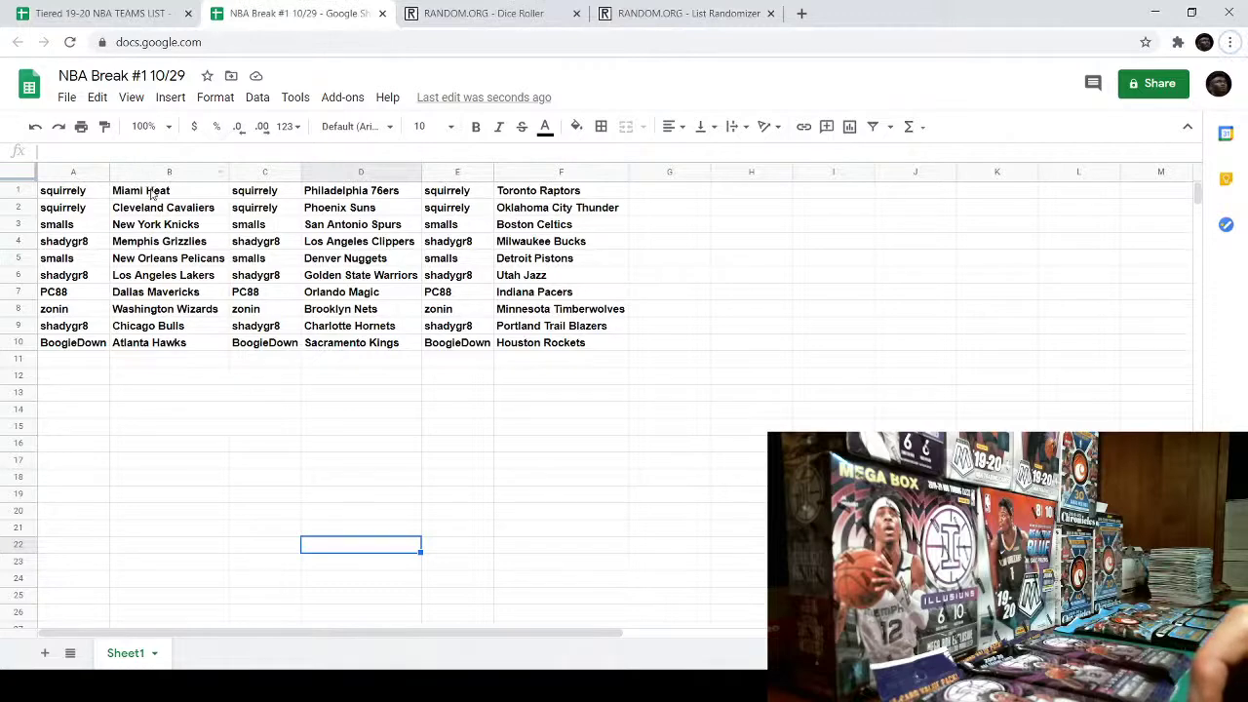
- Italicize the team names in B1:B10, D1:D10 and F1:F10
left_click_drag(148, 191, 195, 343)
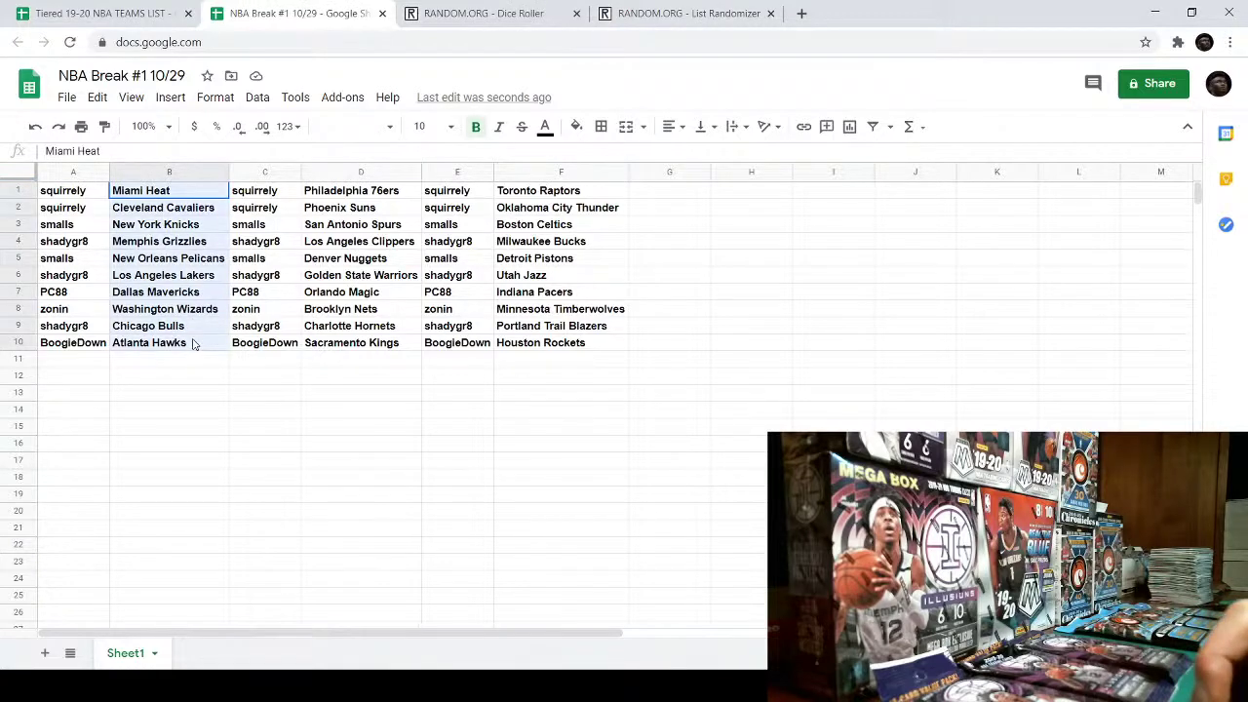
left_click(499, 127)
left_click_drag(343, 192, 380, 346)
left_click(497, 127)
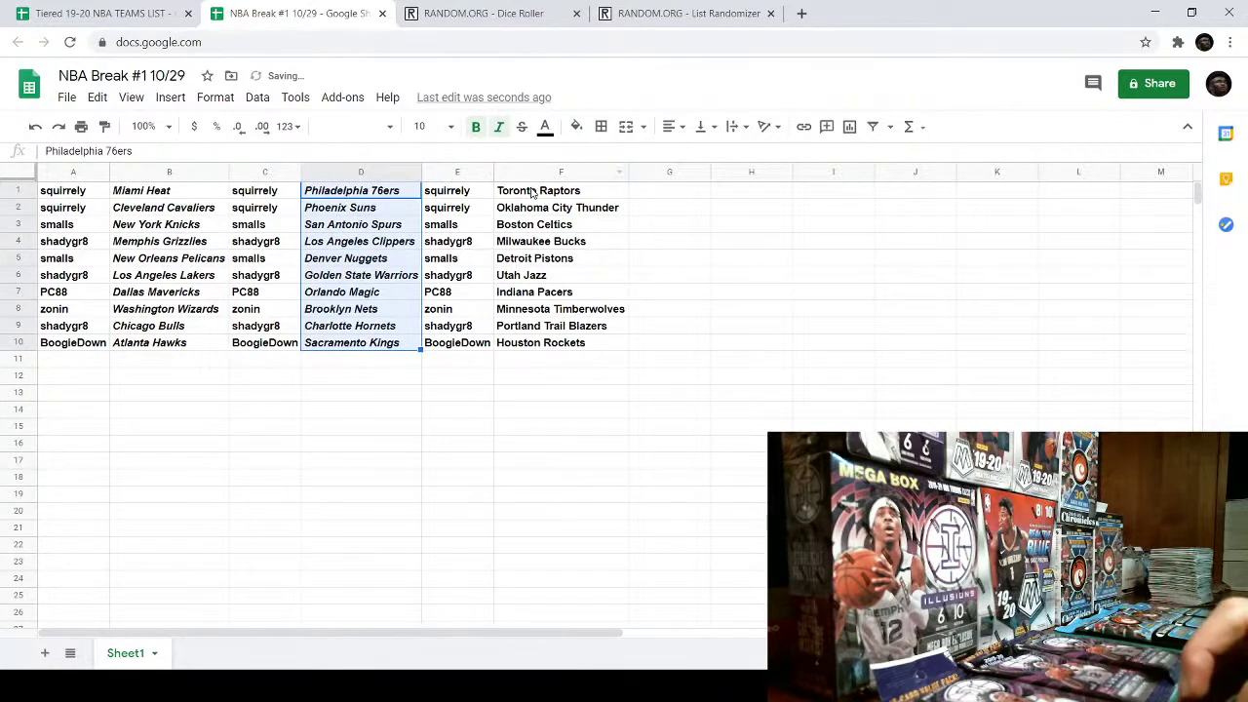
left_click_drag(538, 191, 547, 344)
left_click(499, 127)
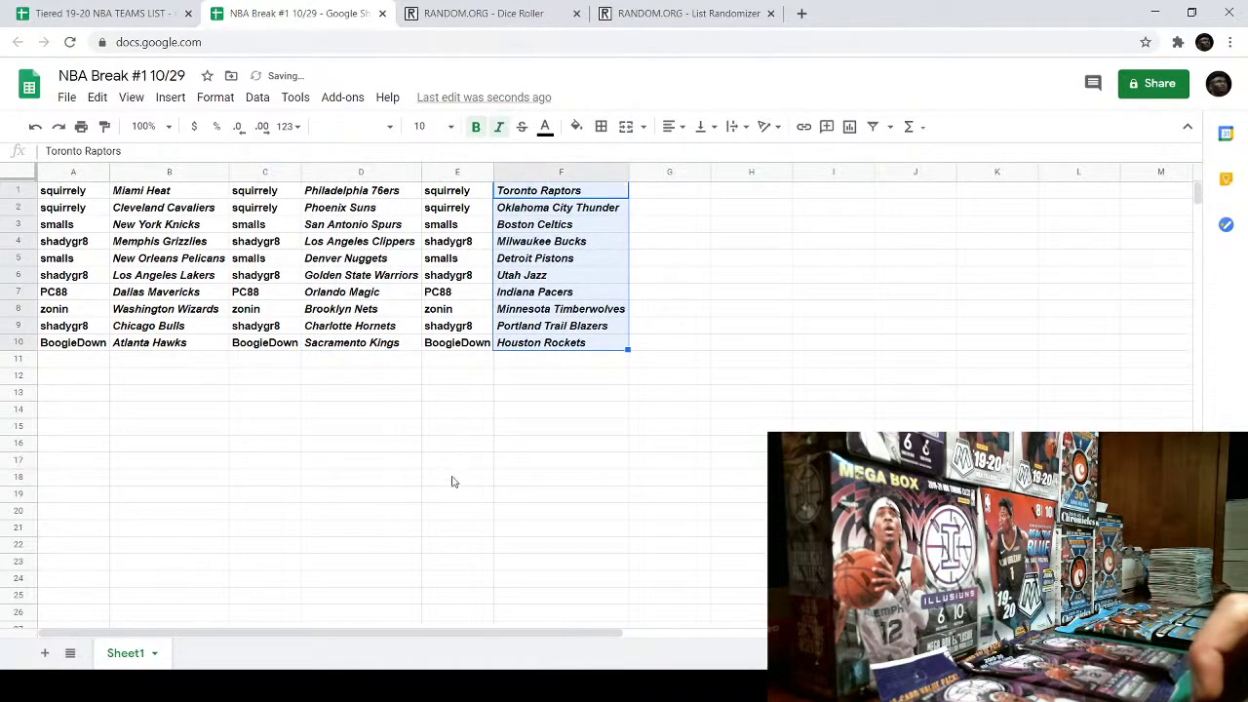
left_click(455, 479)
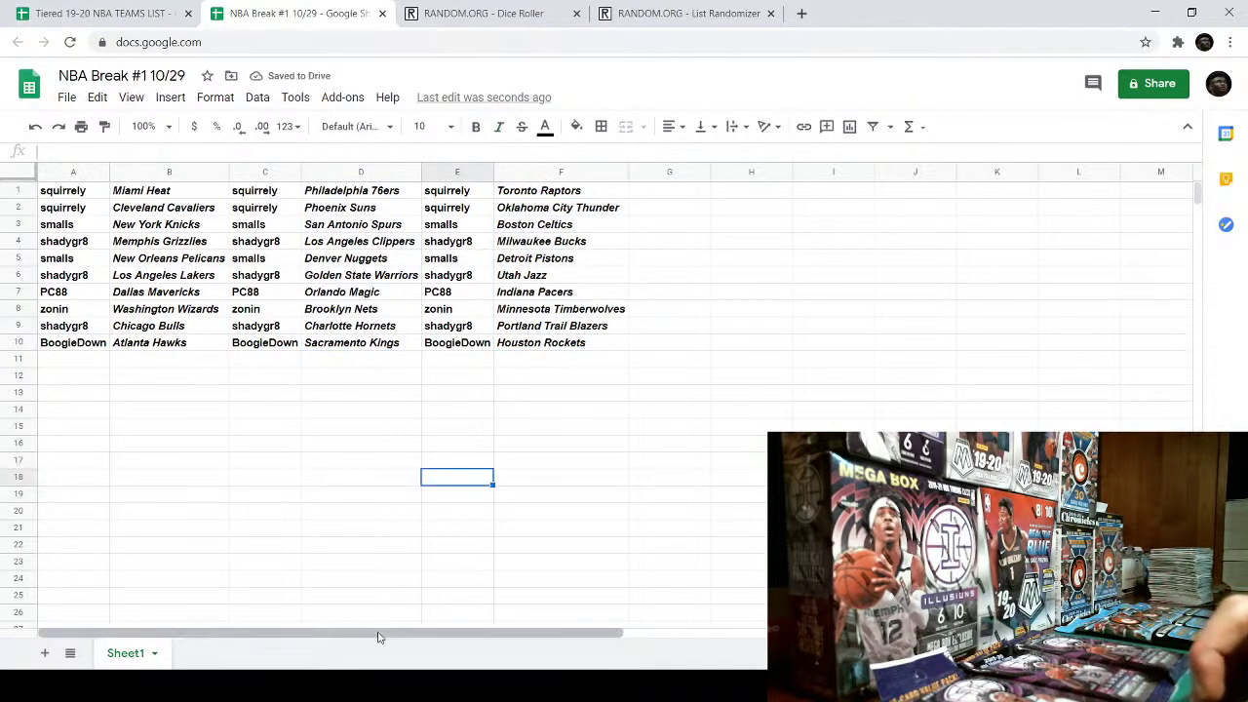